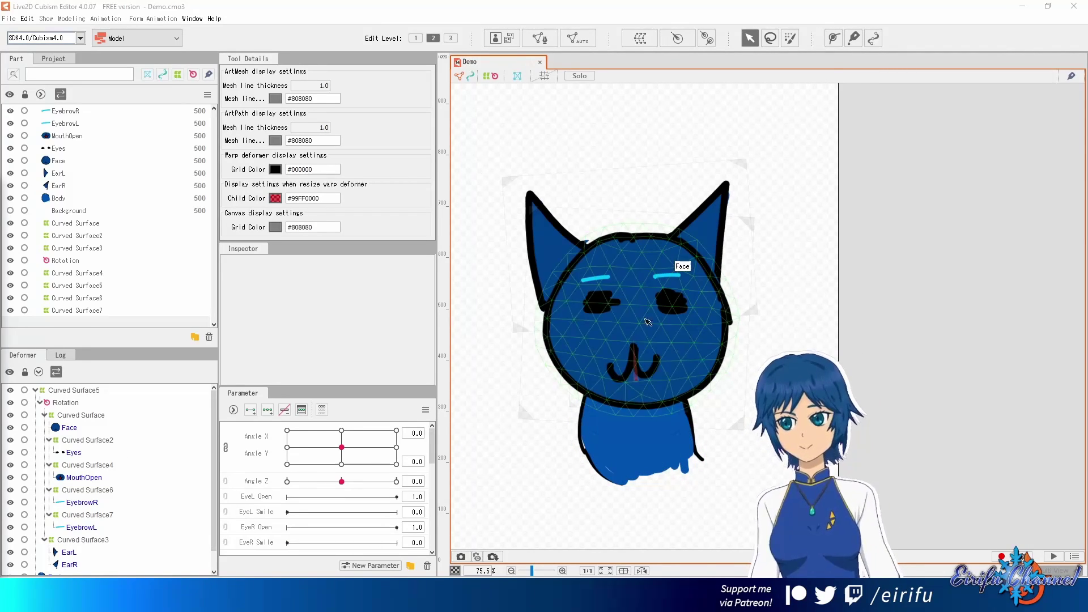
Inspect the Curved Surface4 deformer and the Face and EarR art meshes in Cubism
{"action": "scroll", "coordinate": [680, 318], "scroll_direction": "left", "scroll_amount": 1}
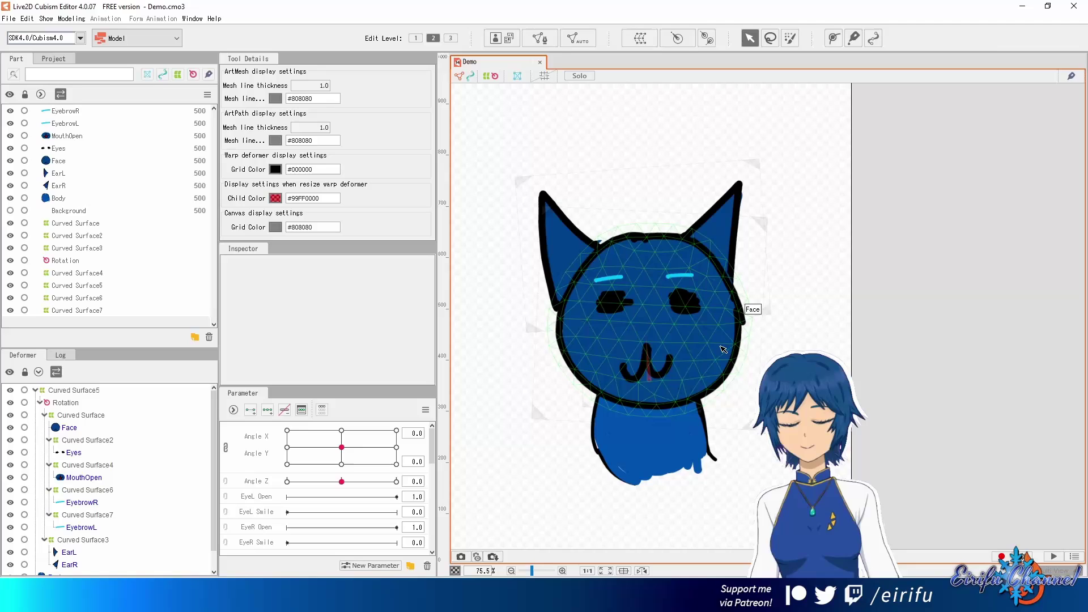
{"action": "left_click", "coordinate": [110, 465]}
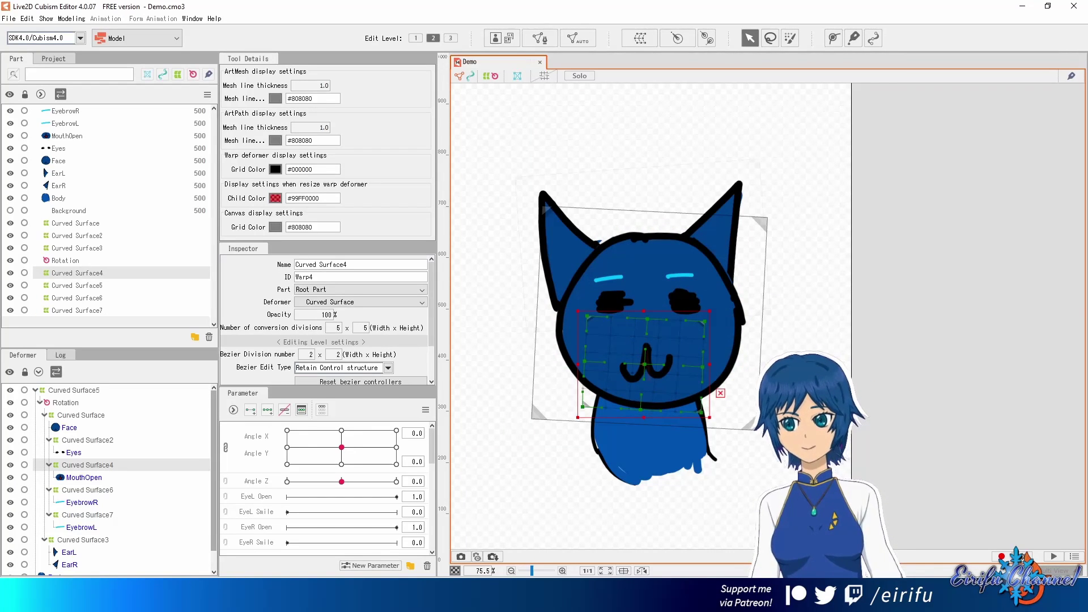
{"action": "left_click", "coordinate": [959, 378]}
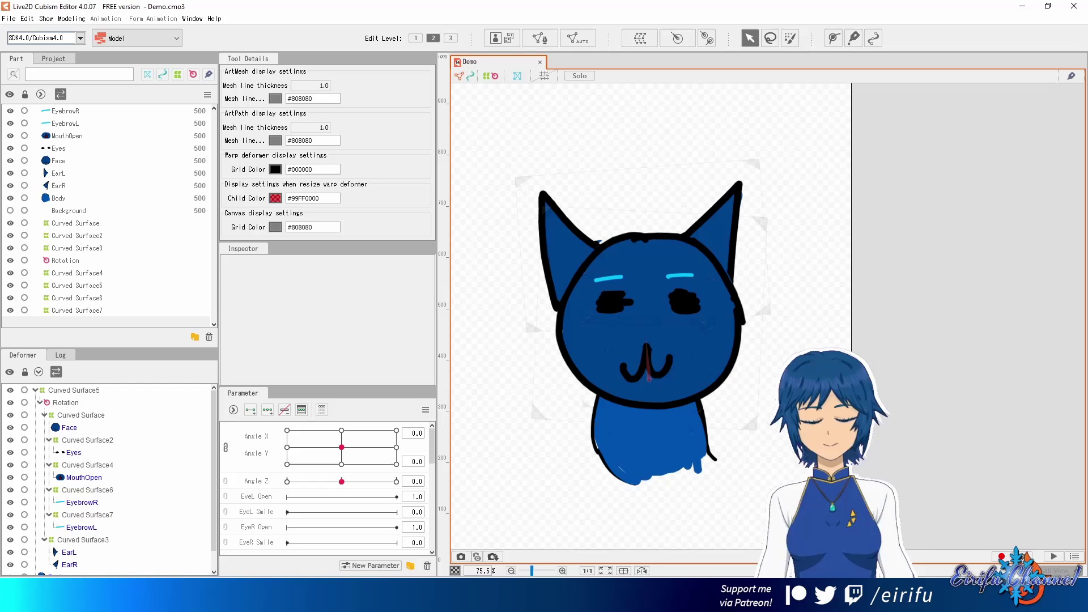
{"action": "left_click", "coordinate": [735, 374]}
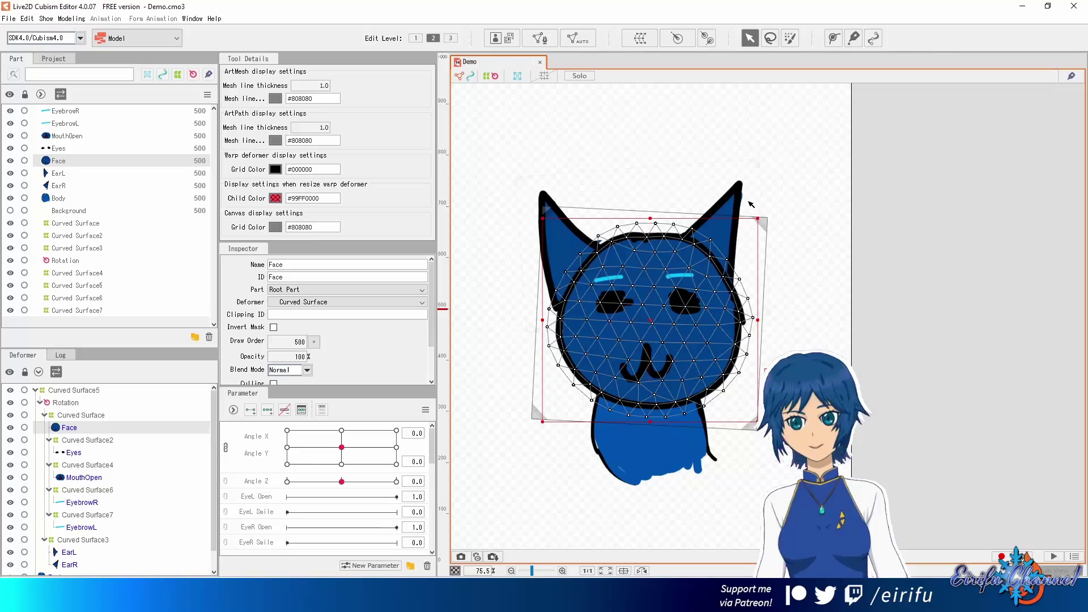
{"action": "left_click", "coordinate": [728, 206]}
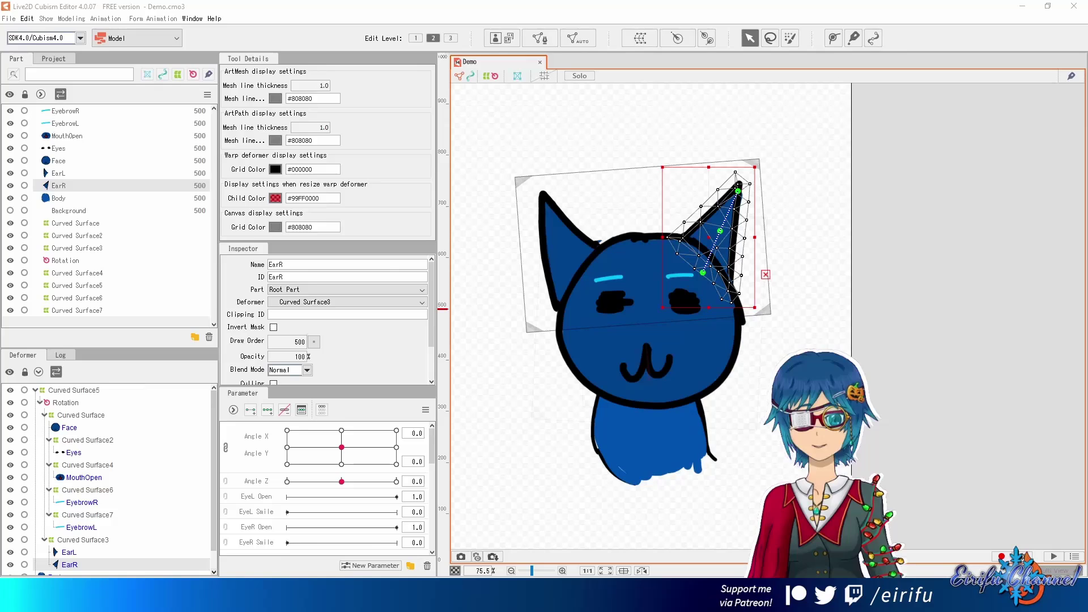
In Krita, select the Face layer, sample its dark blue and switch the paint colour to teal
{"action": "left_click", "coordinate": [317, 544]}
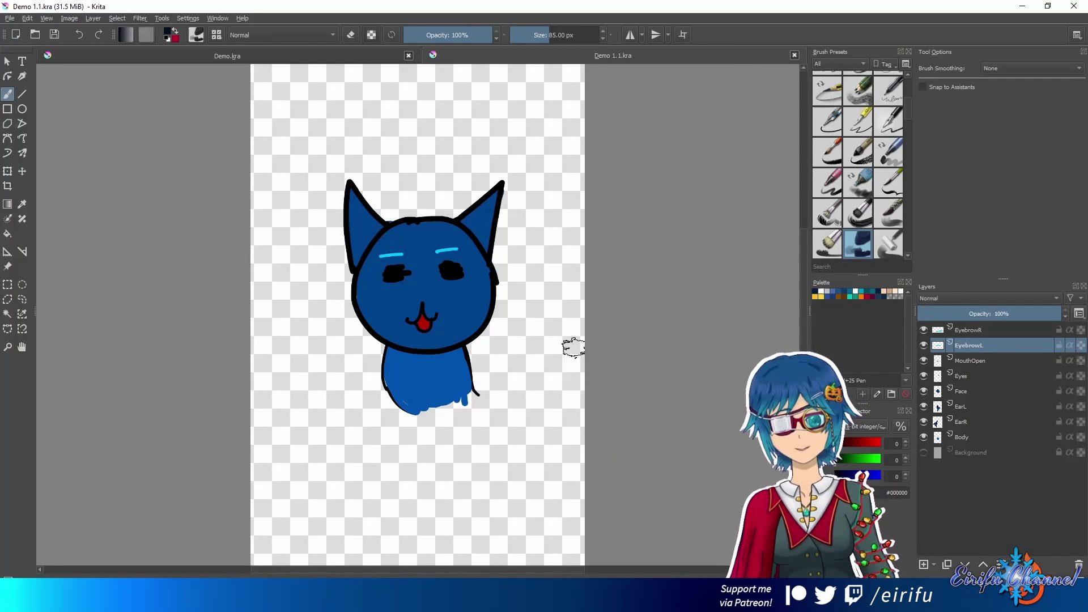
{"action": "left_click_drag", "start_coordinate": [535, 325], "coordinate": [588, 323]}
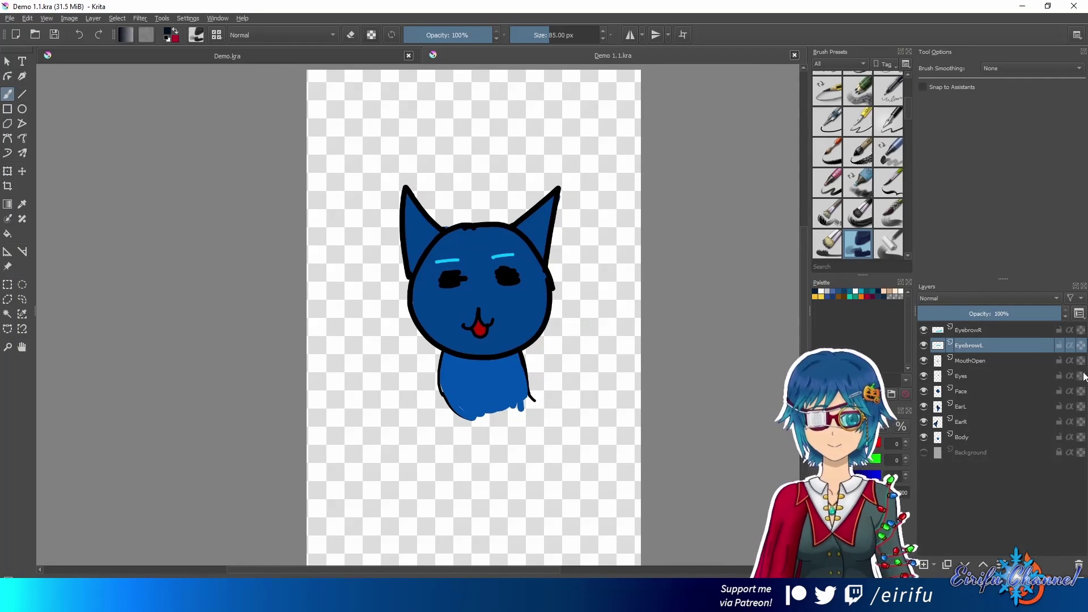
{"action": "left_click", "coordinate": [969, 391]}
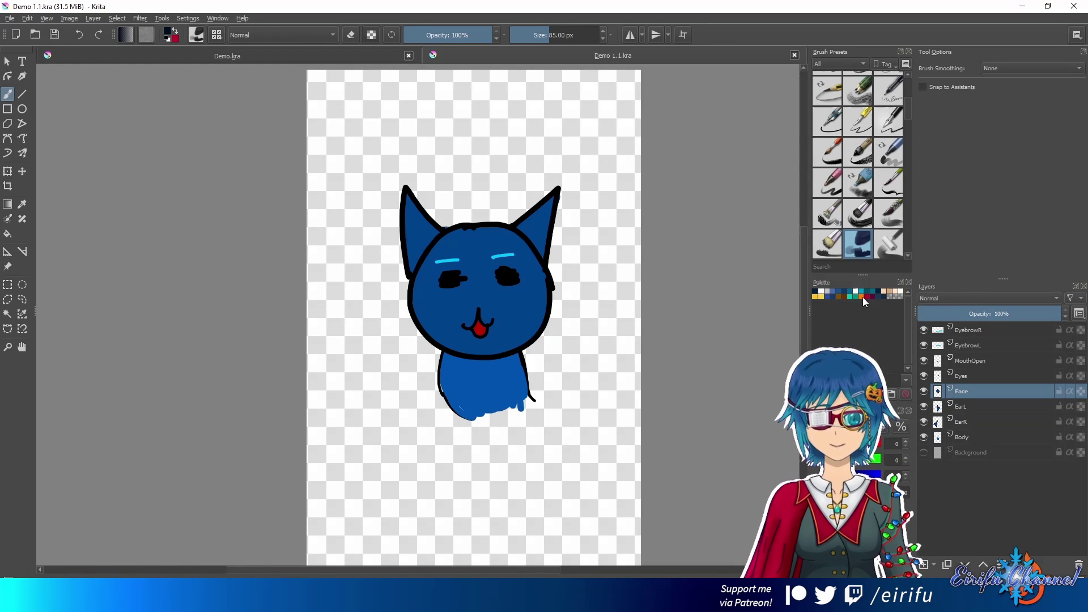
{"action": "left_click", "coordinate": [537, 299], "text": "ctrl"}
{"action": "right_click", "coordinate": [537, 299]}
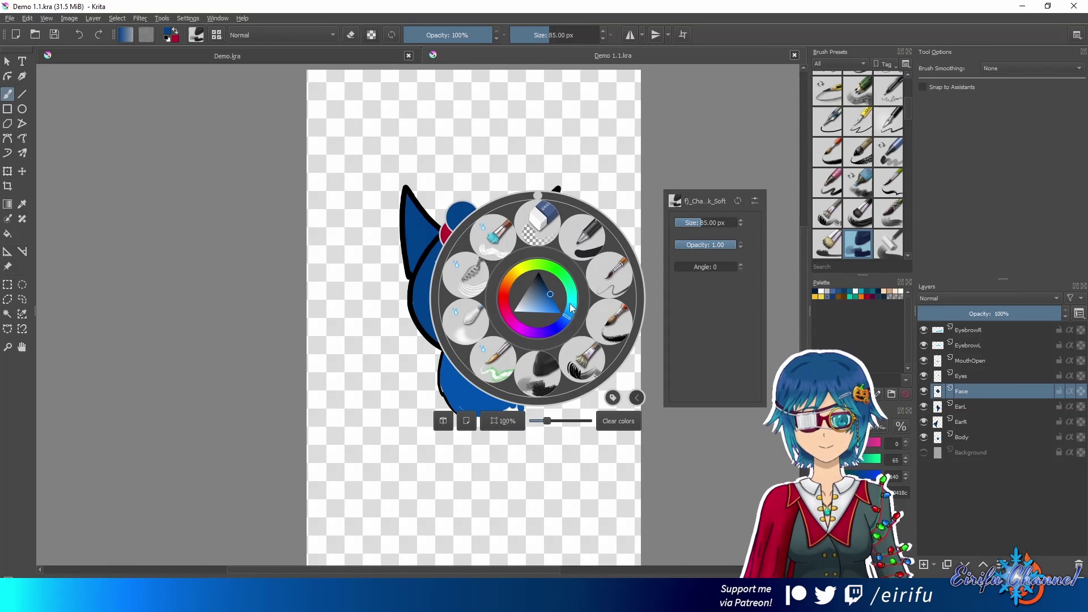
{"action": "left_click", "coordinate": [575, 308]}
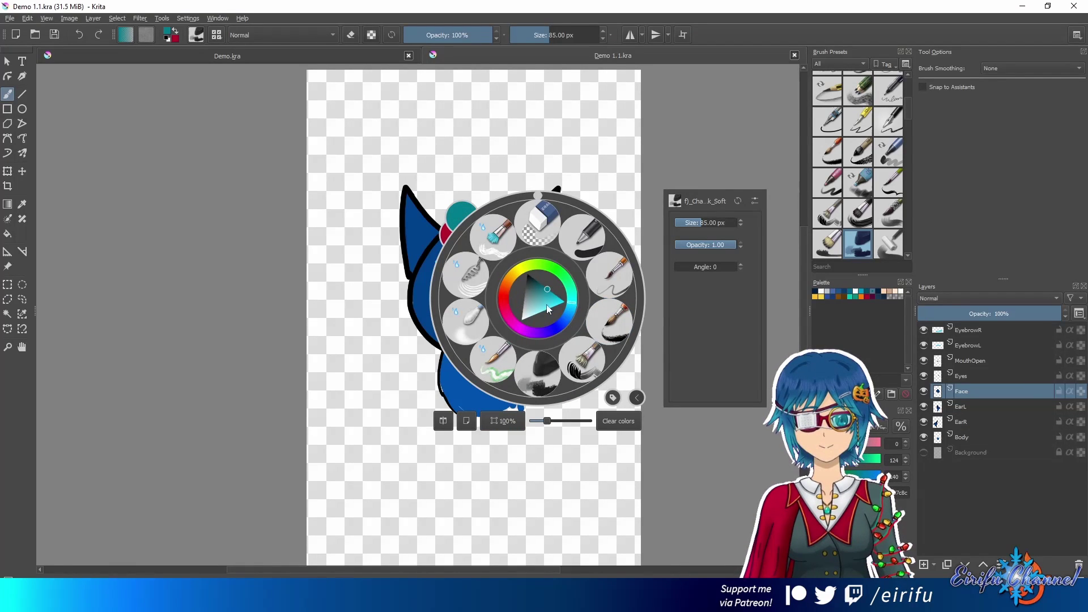
{"action": "left_click", "coordinate": [534, 152]}
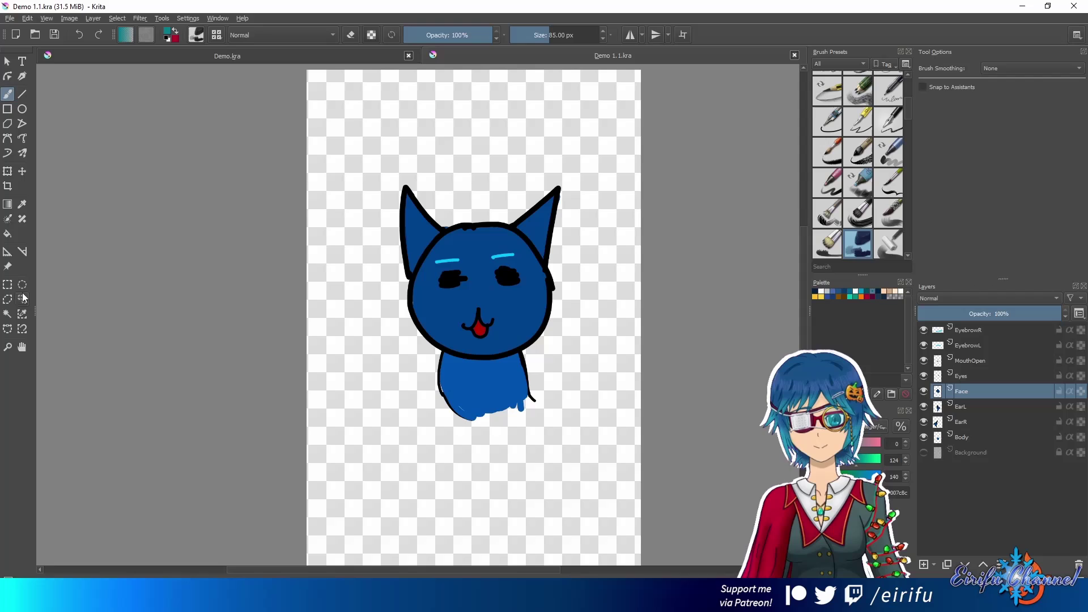
Flood-fill the cat's face and the blue patch on the MouthOpen layer teal
{"action": "left_click", "coordinate": [7, 233]}
{"action": "left_click", "coordinate": [470, 329]}
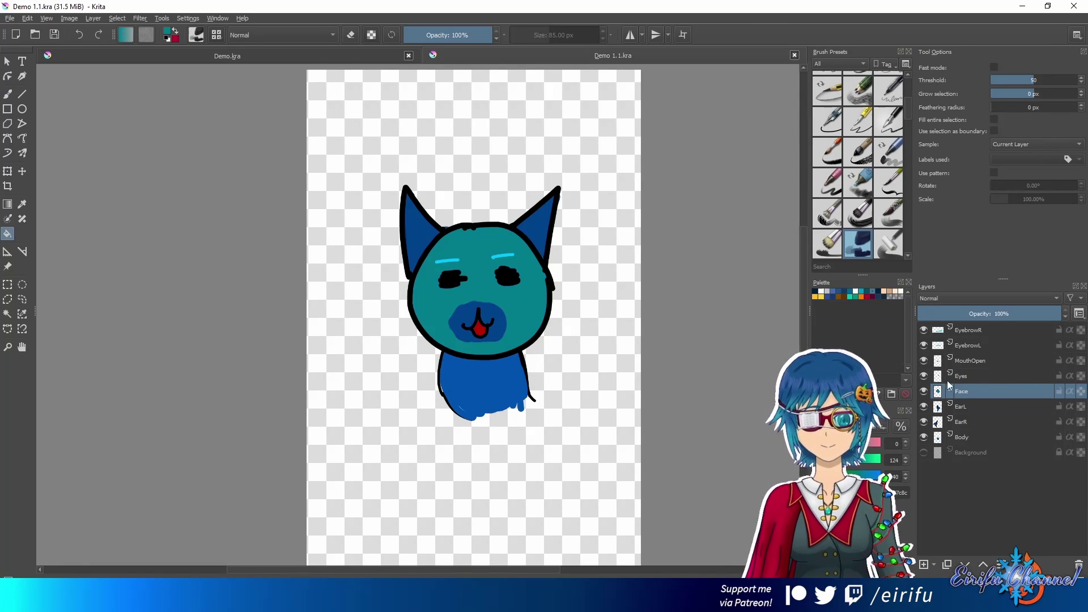
{"action": "left_click", "coordinate": [970, 360]}
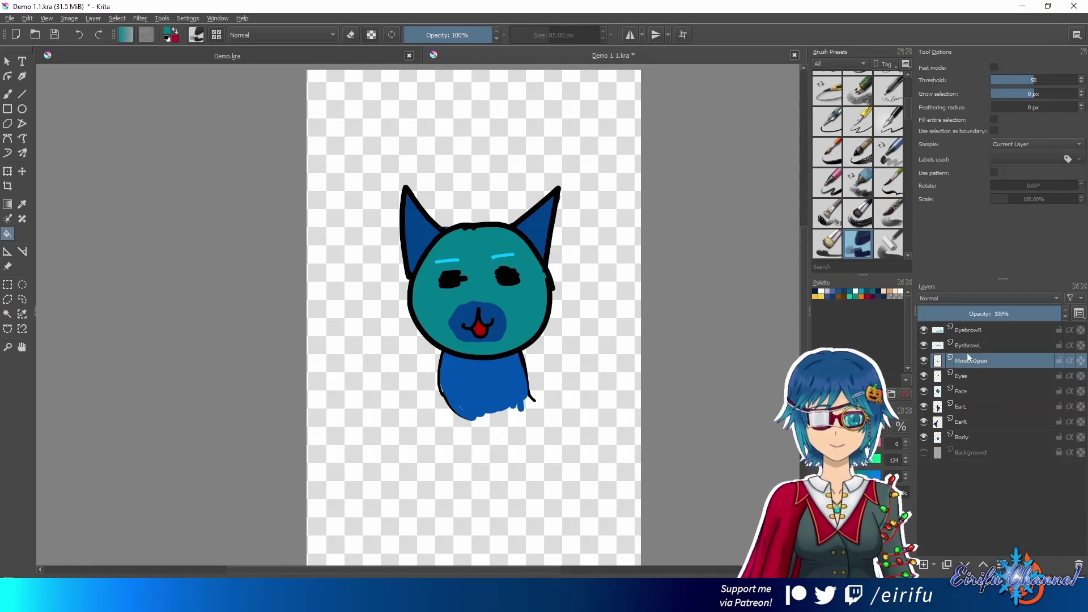
{"action": "left_click", "coordinate": [502, 326]}
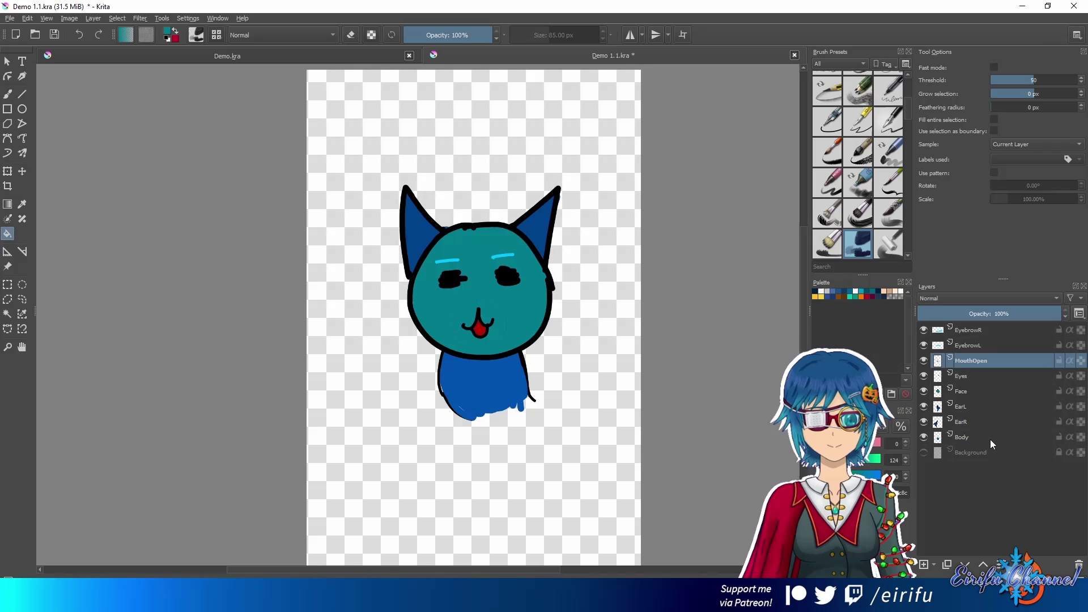
Select the EarL and then the EyebrowR layers, and open the File menu
{"action": "left_click", "coordinate": [964, 406]}
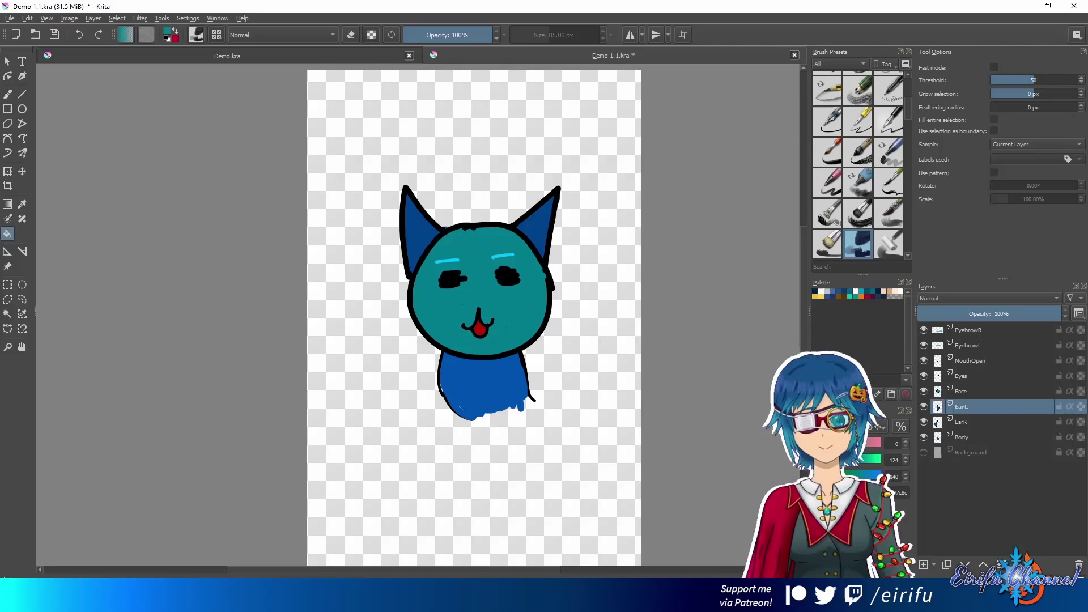
{"action": "left_click", "coordinate": [988, 330]}
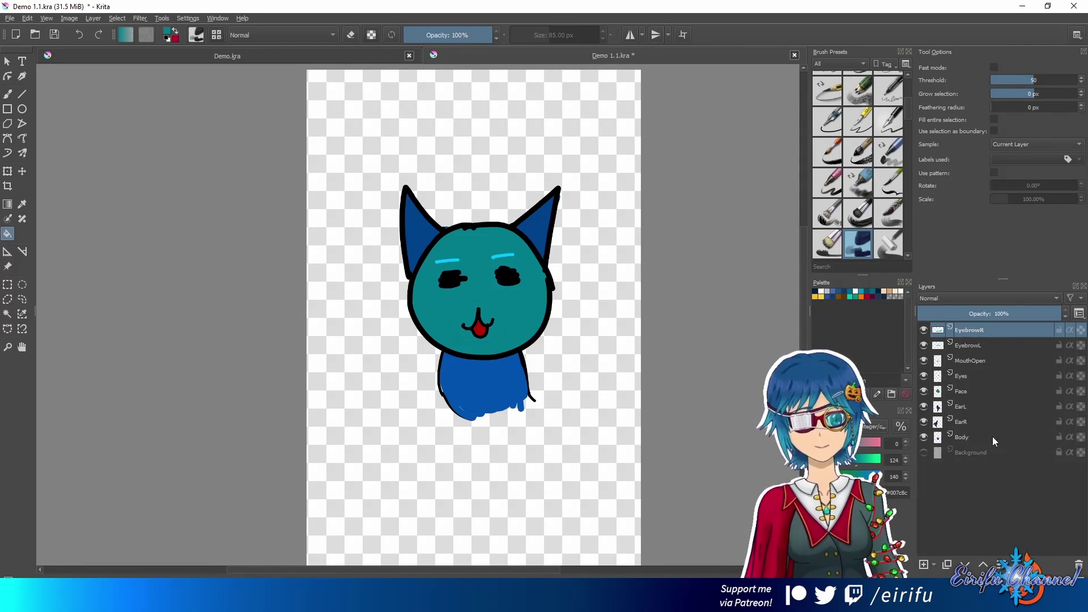
{"action": "mouse_move", "coordinate": [991, 440]}
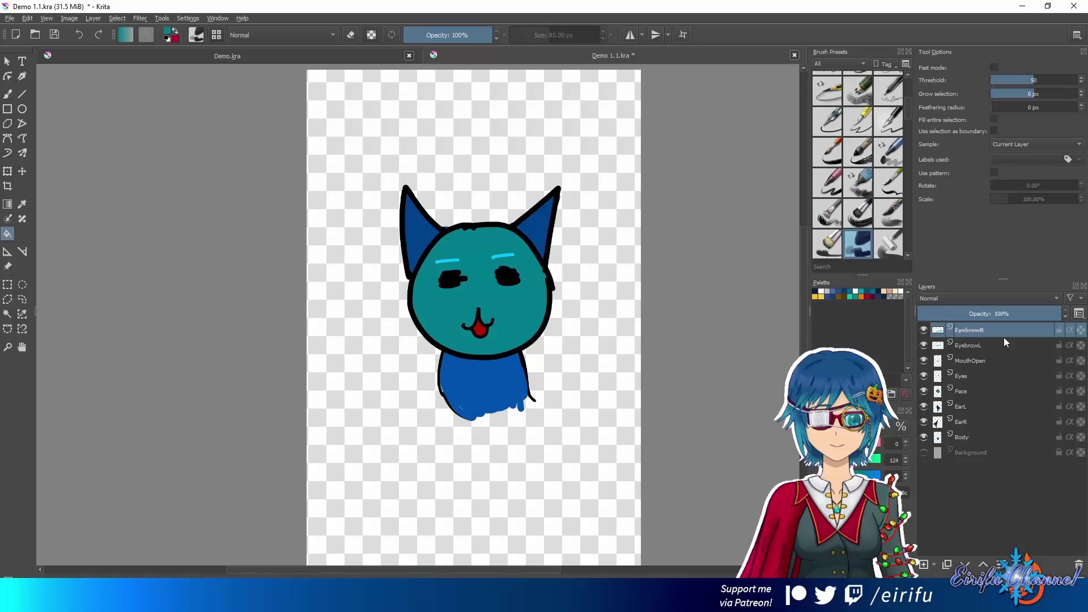
{"action": "left_click", "coordinate": [11, 18]}
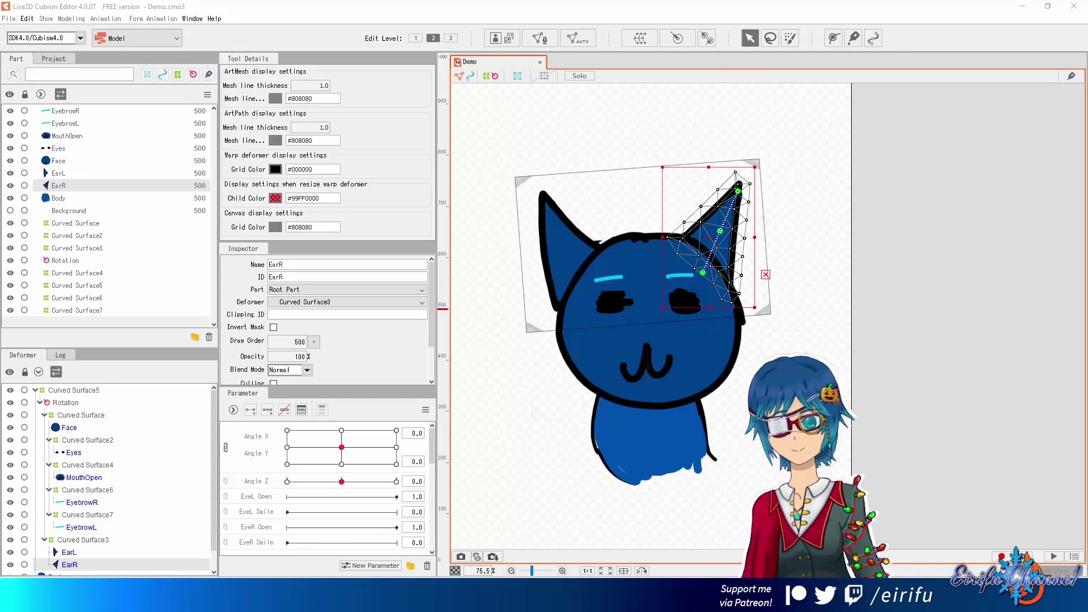
Drop the edited PSD onto the Demo model and confirm Replace [Demo.psd]
{"action": "left_click_drag", "start_coordinate": [712, 359], "coordinate": [706, 316]}
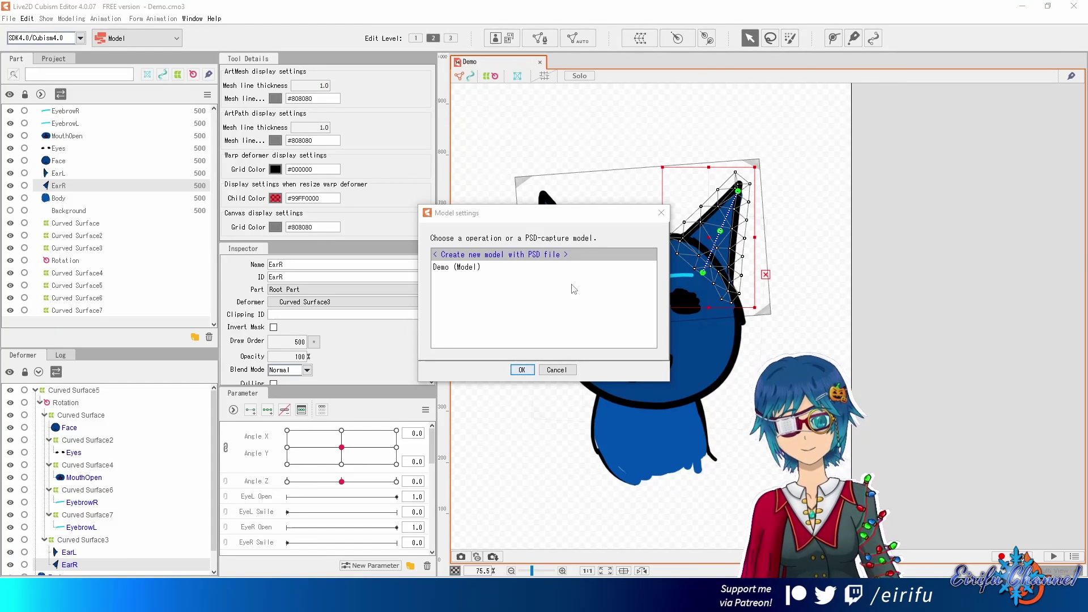
{"action": "left_click", "coordinate": [478, 269]}
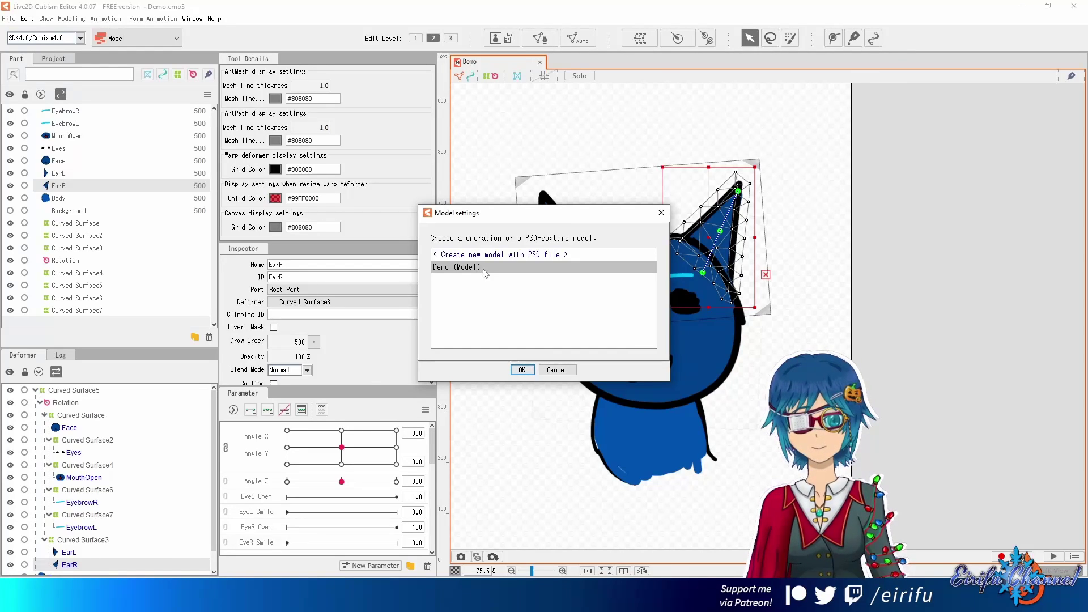
{"action": "double_click", "coordinate": [483, 270]}
{"action": "left_click", "coordinate": [561, 279]}
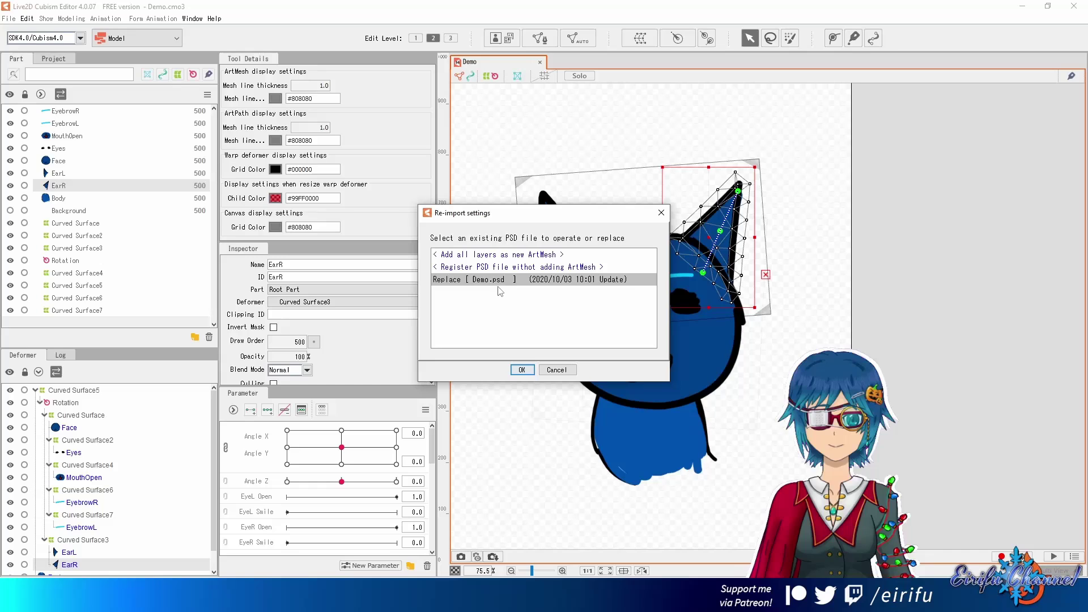
{"action": "key", "text": "Return"}
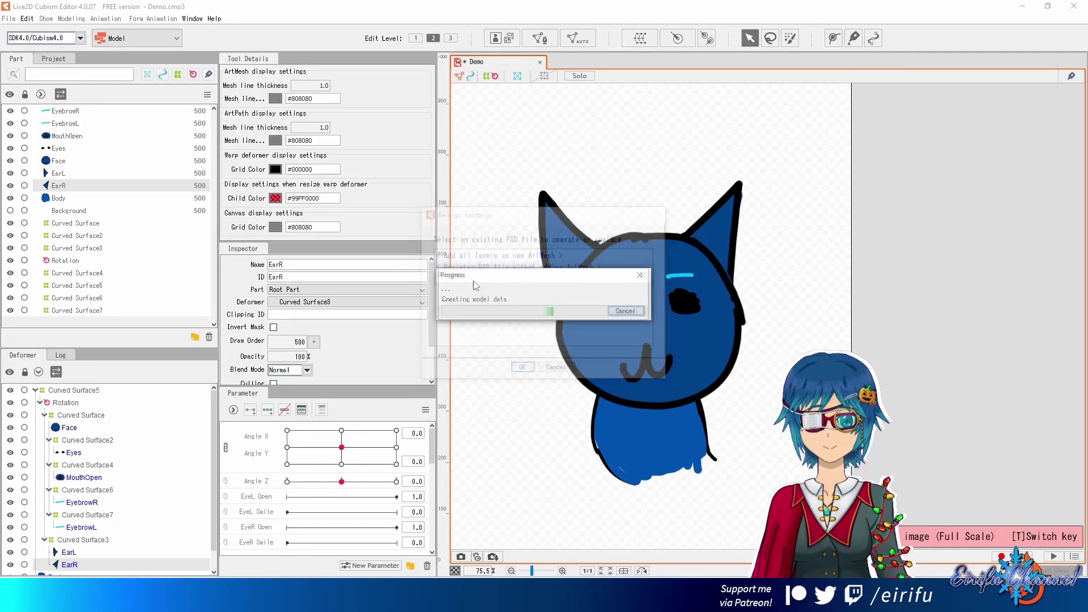
Show the project's source images and expand the layer lists of Demo.psd and Demo 1.1.psd
{"action": "left_click", "coordinate": [60, 64]}
{"action": "left_click", "coordinate": [17, 81]}
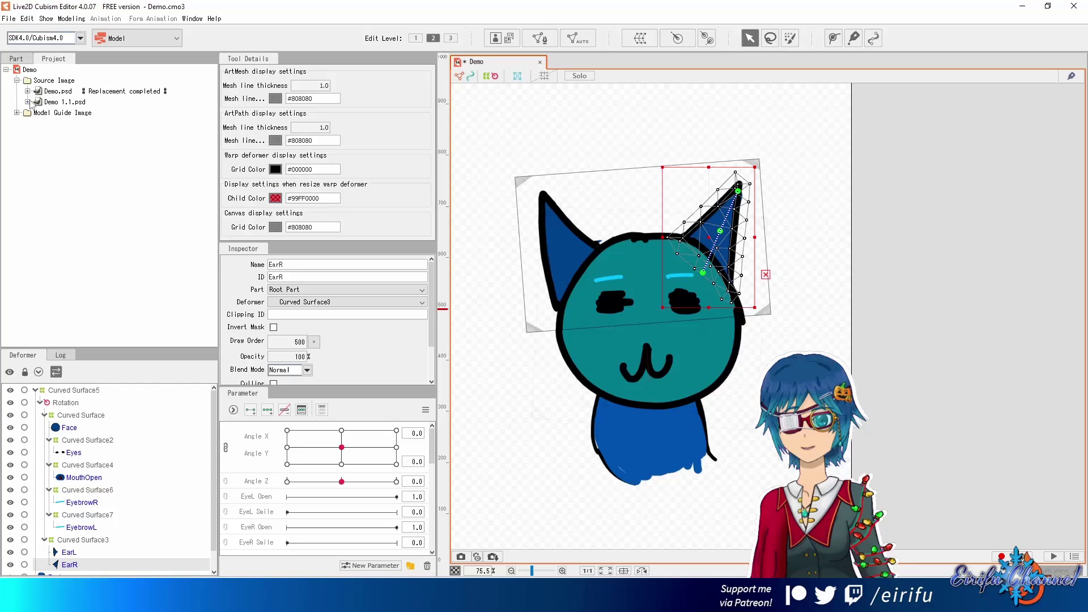
{"action": "left_click", "coordinate": [57, 91]}
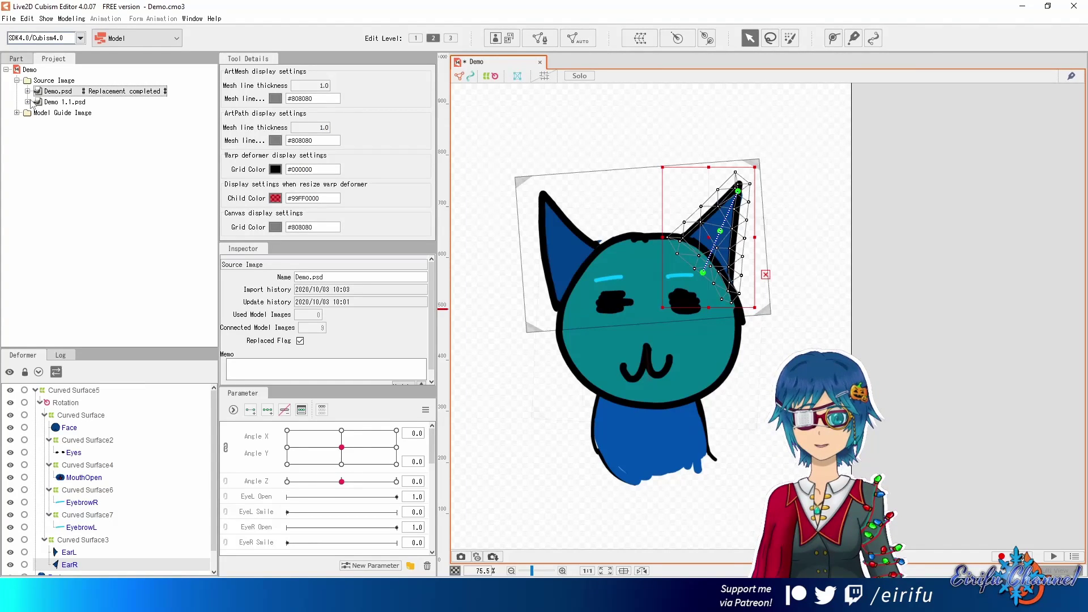
{"action": "left_click", "coordinate": [62, 102]}
{"action": "left_click", "coordinate": [27, 91]}
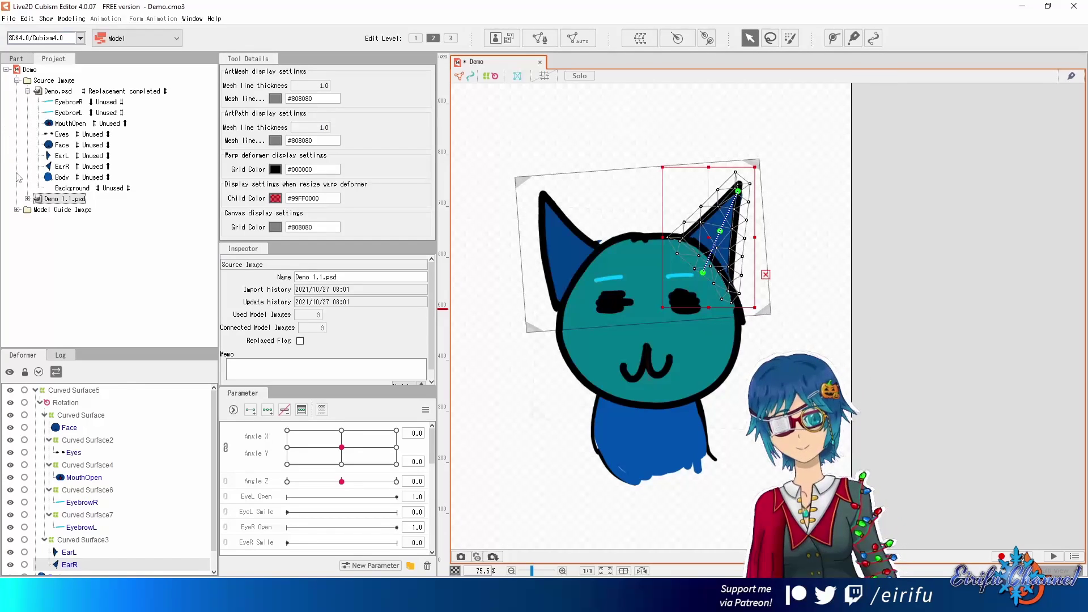
{"action": "left_click", "coordinate": [27, 199]}
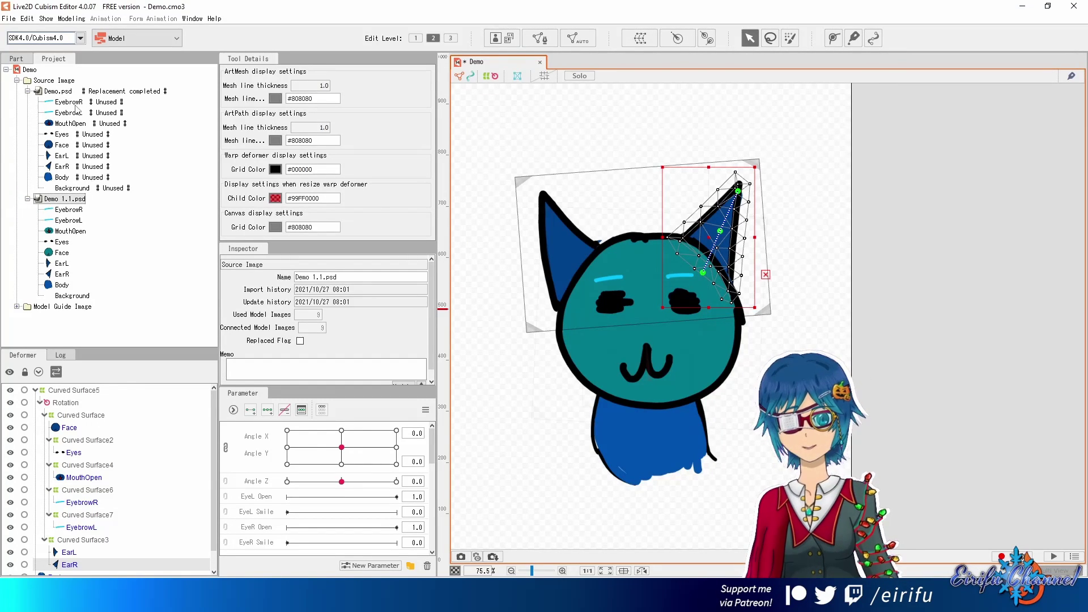
Compare the EyebrowR layer in both PSDs, then begin renaming EyebrowR in Krita
{"action": "left_click", "coordinate": [73, 103]}
{"action": "left_click", "coordinate": [73, 209]}
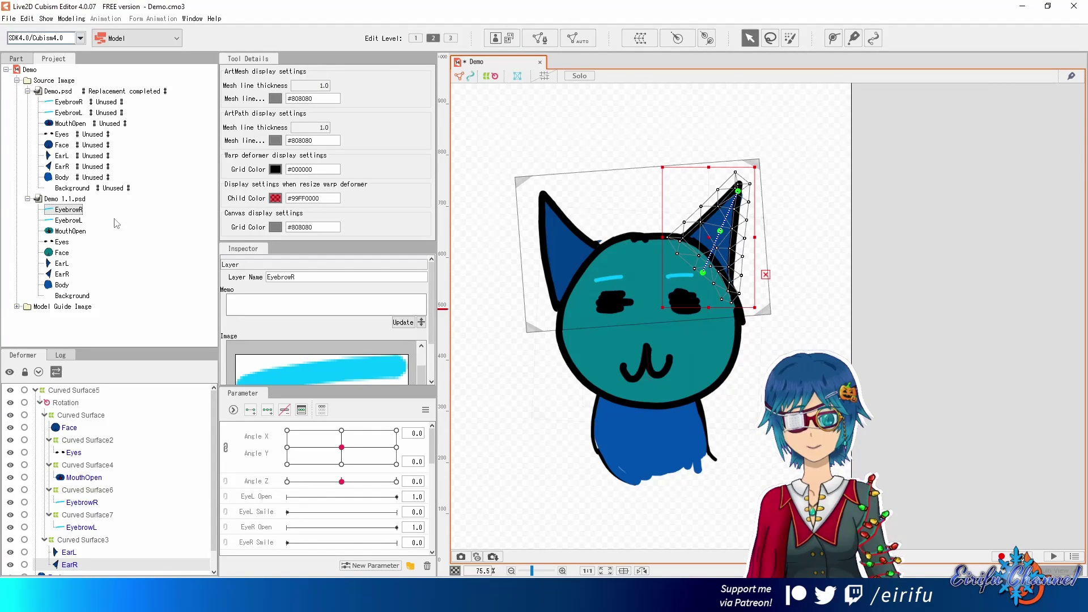
{"action": "key", "text": "alt+Tab"}
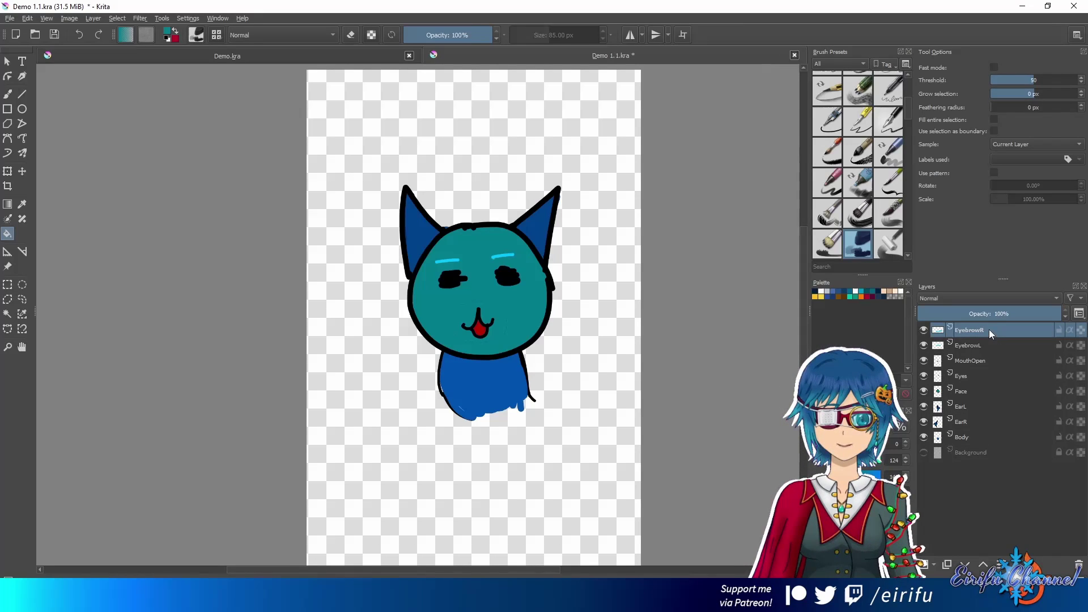
{"action": "double_click", "coordinate": [975, 330]}
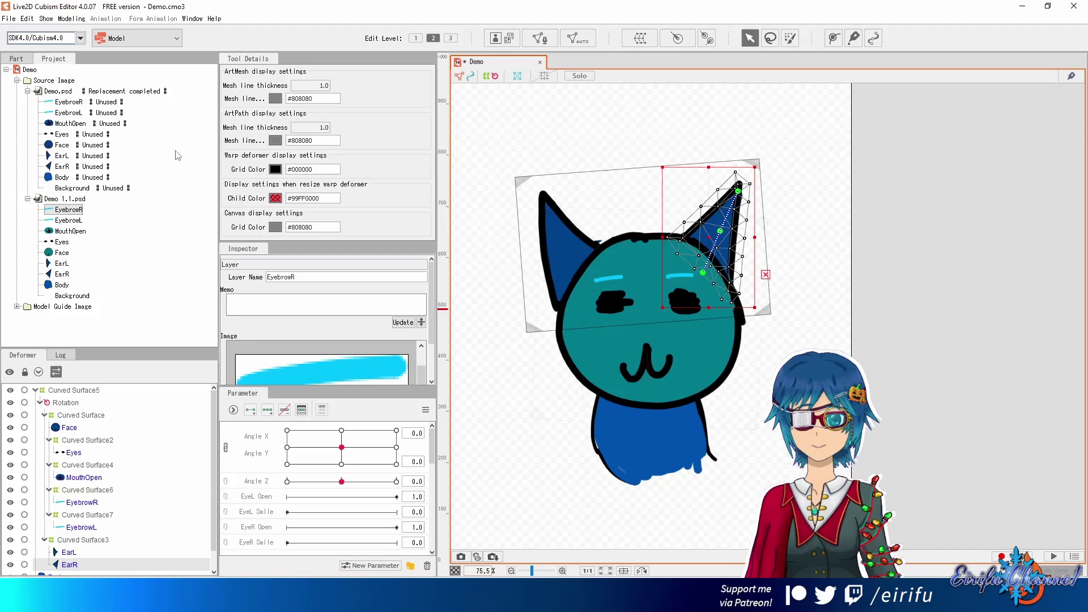
Remove the unused layers from Demo.psd through its context menu, then expand it to check its layers
{"action": "right_click", "coordinate": [115, 93]}
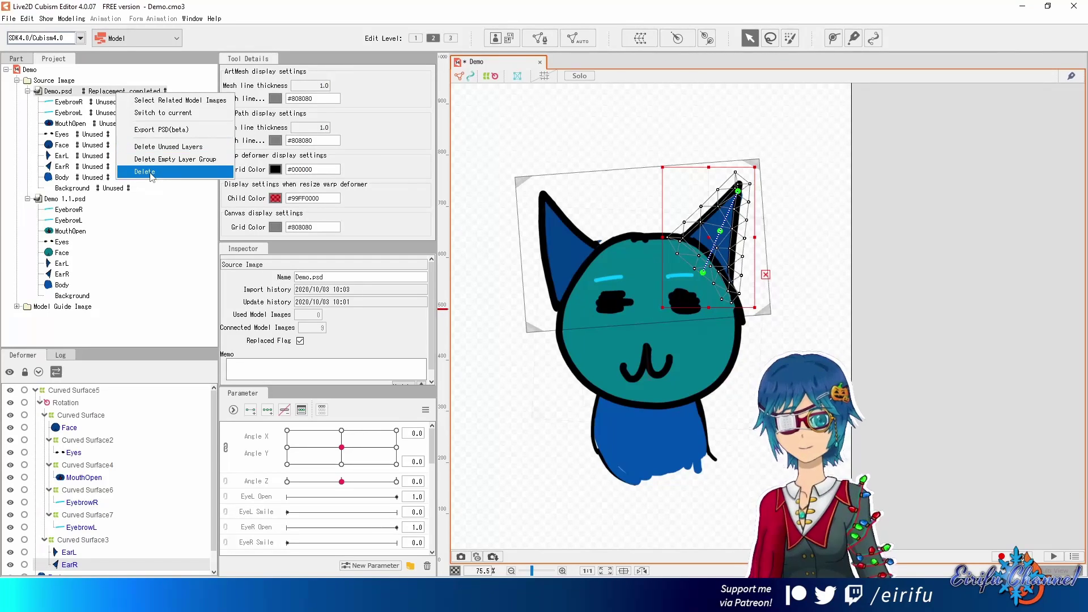
{"action": "left_click", "coordinate": [95, 119]}
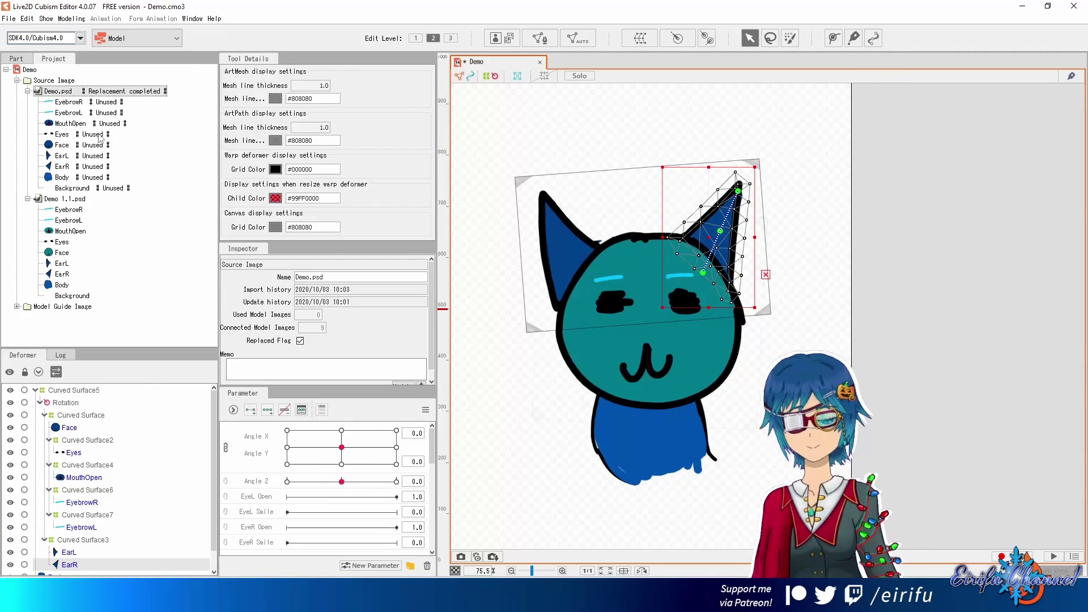
{"action": "right_click", "coordinate": [111, 92]}
{"action": "left_click", "coordinate": [158, 138]}
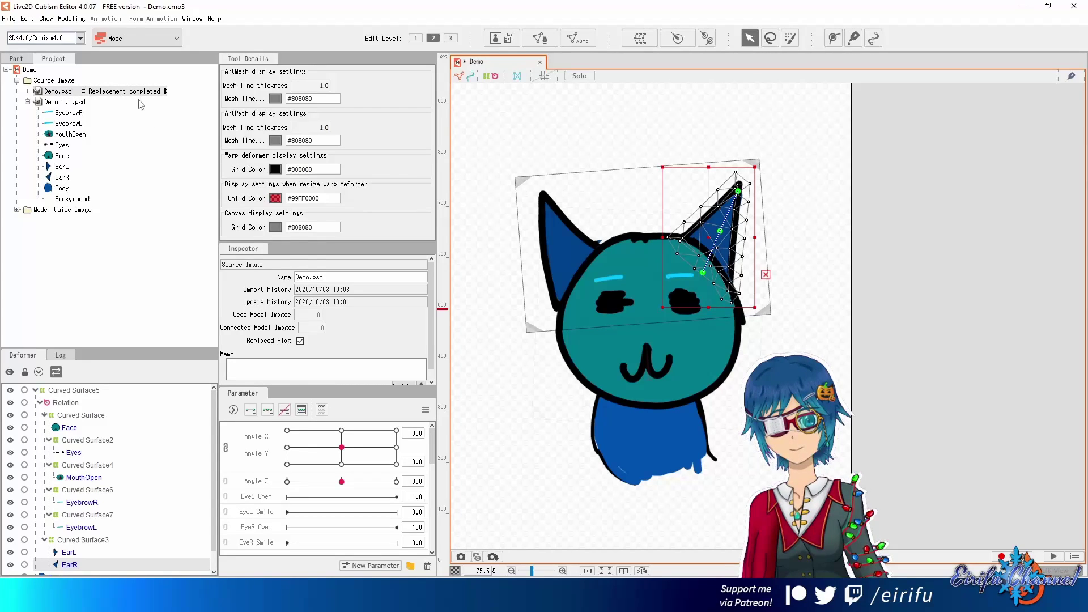
{"action": "left_click", "coordinate": [27, 92]}
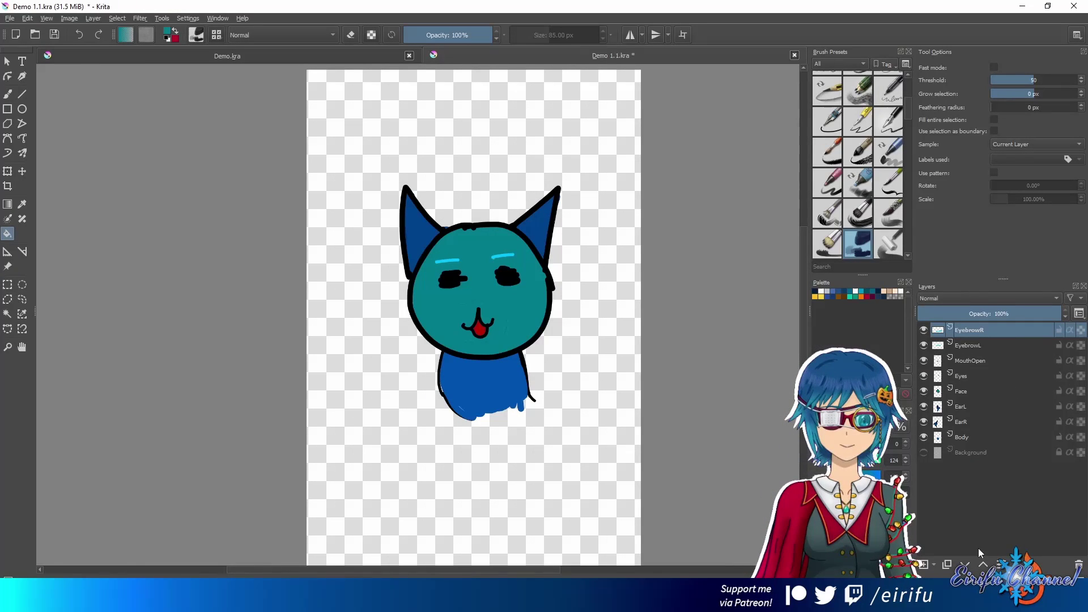
Add a paint layer, rename it Monocle (fixing 'Monocles'), and choose yellow as the colour
{"action": "left_click", "coordinate": [924, 565]}
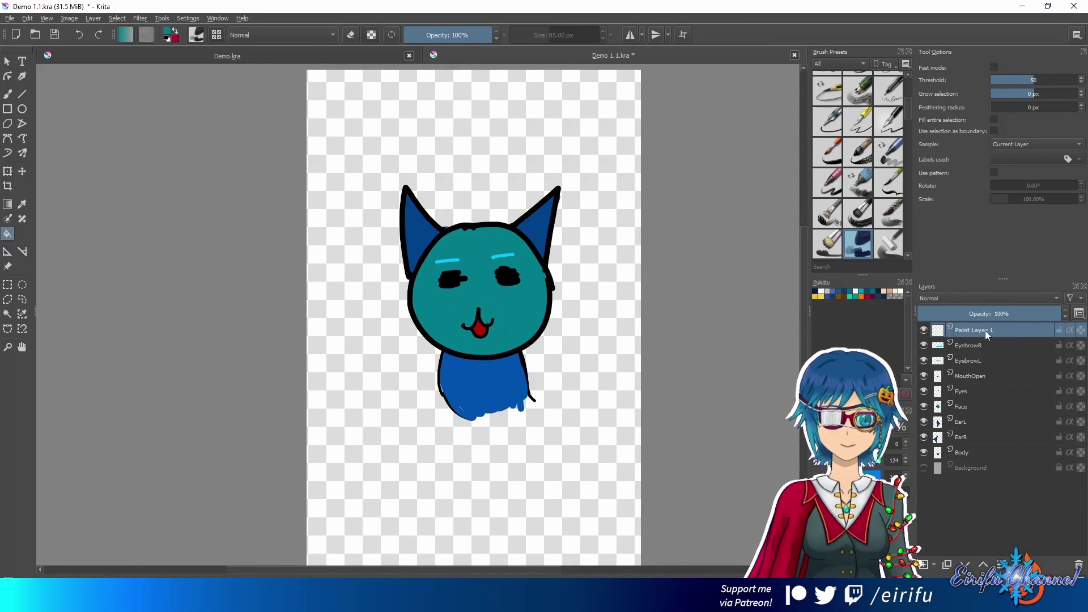
{"action": "double_click", "coordinate": [985, 330]}
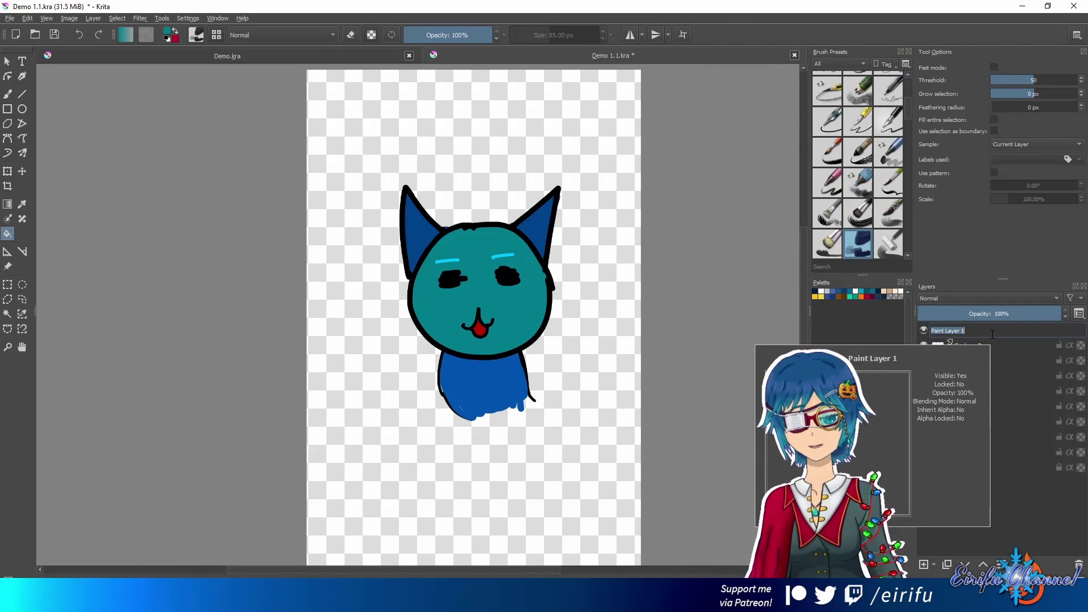
{"action": "type", "text": "Mo"}
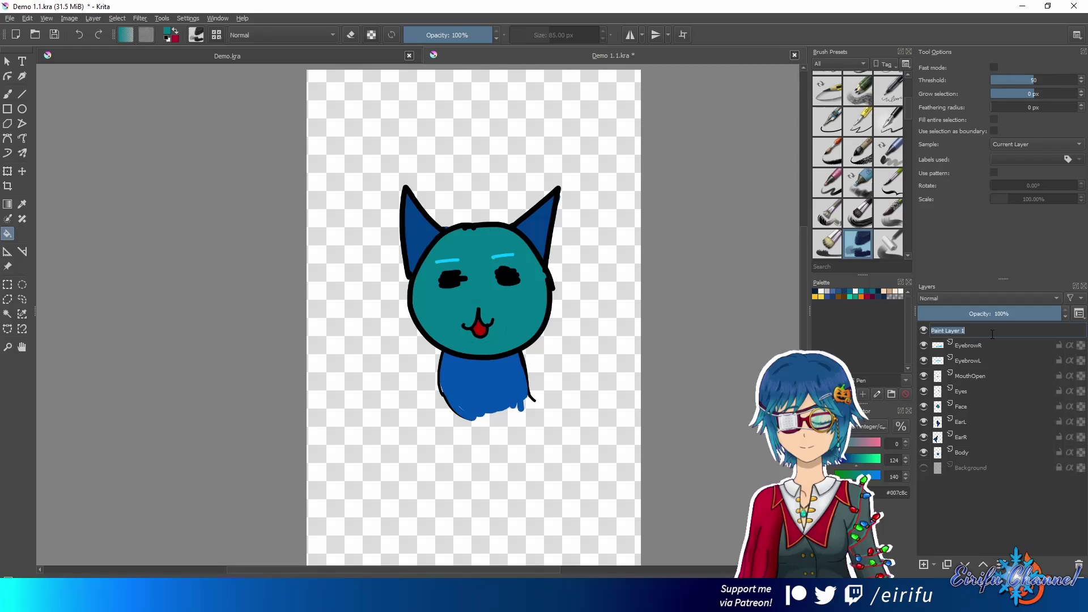
{"action": "type", "text": "nocles"}
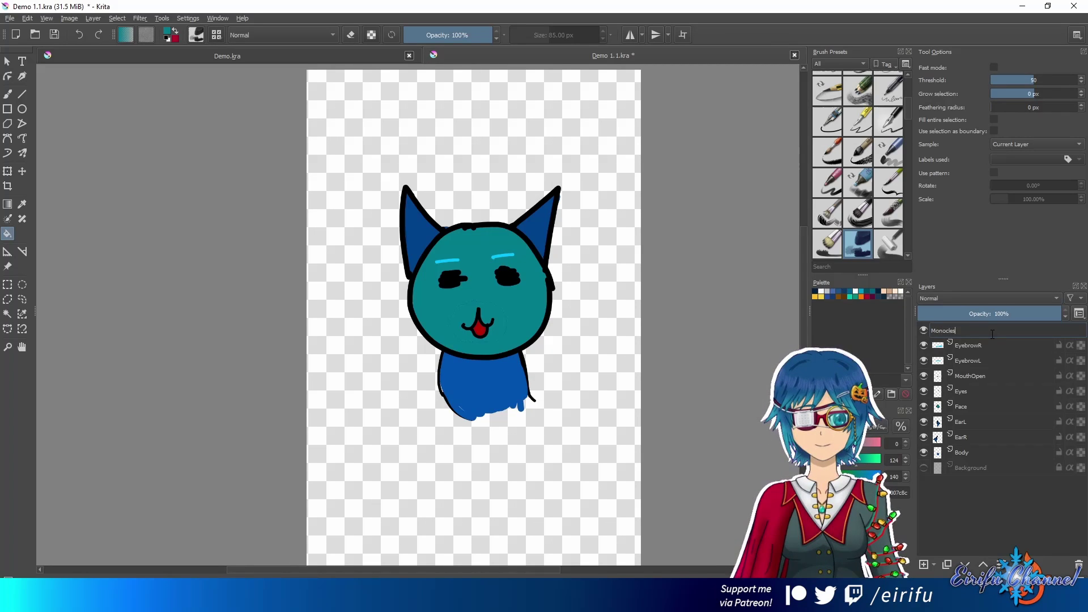
{"action": "key", "text": "Return"}
{"action": "double_click", "coordinate": [992, 332]}
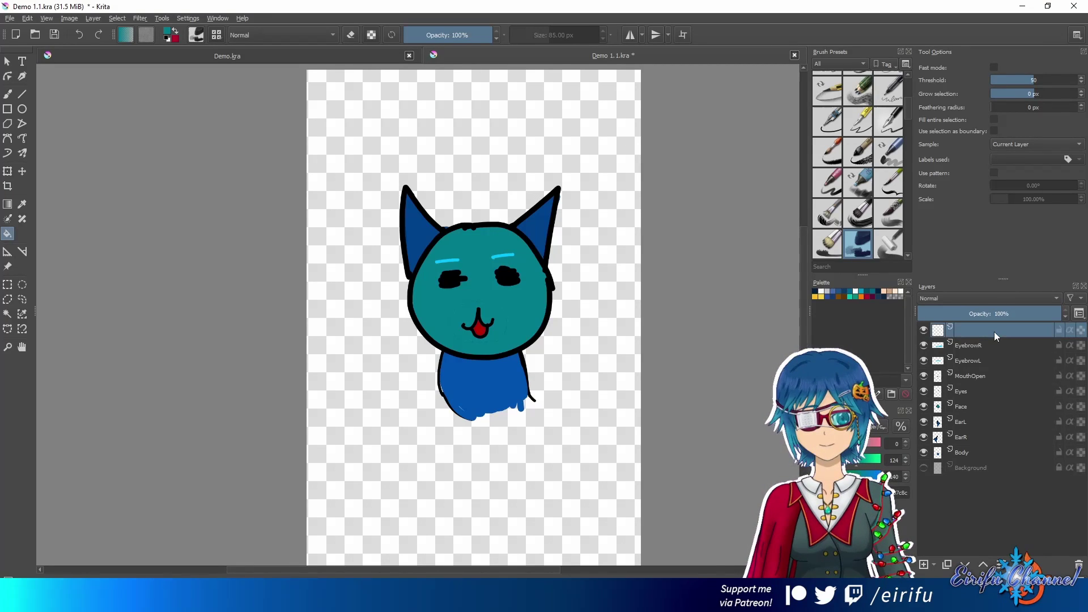
{"action": "key", "text": "BackSpace"}
{"action": "type", "text": "Monocle"}
{"action": "key", "text": "Return"}
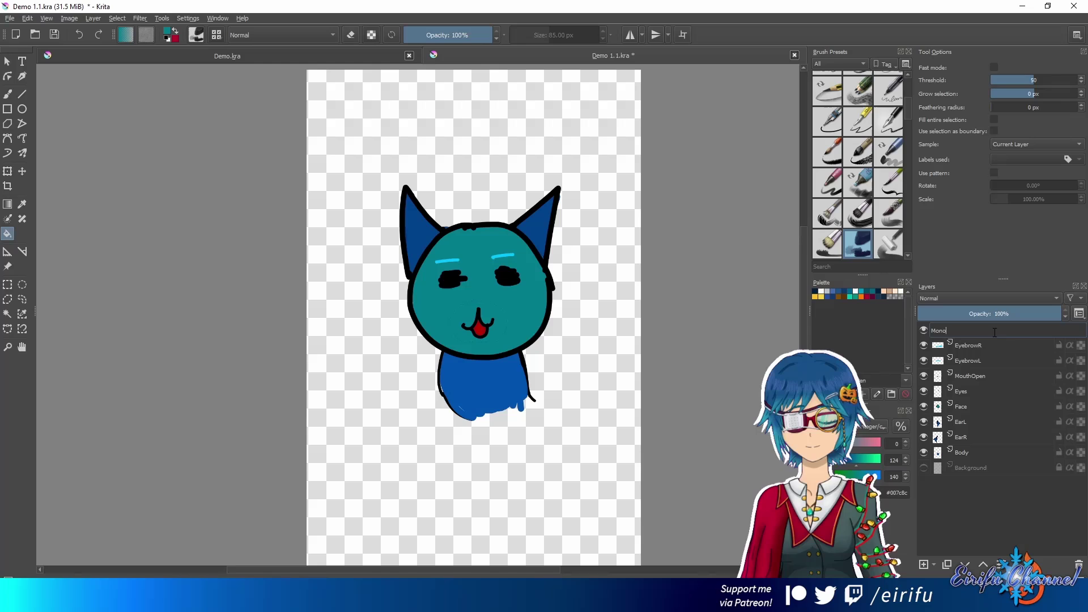
{"action": "left_click", "coordinate": [814, 297]}
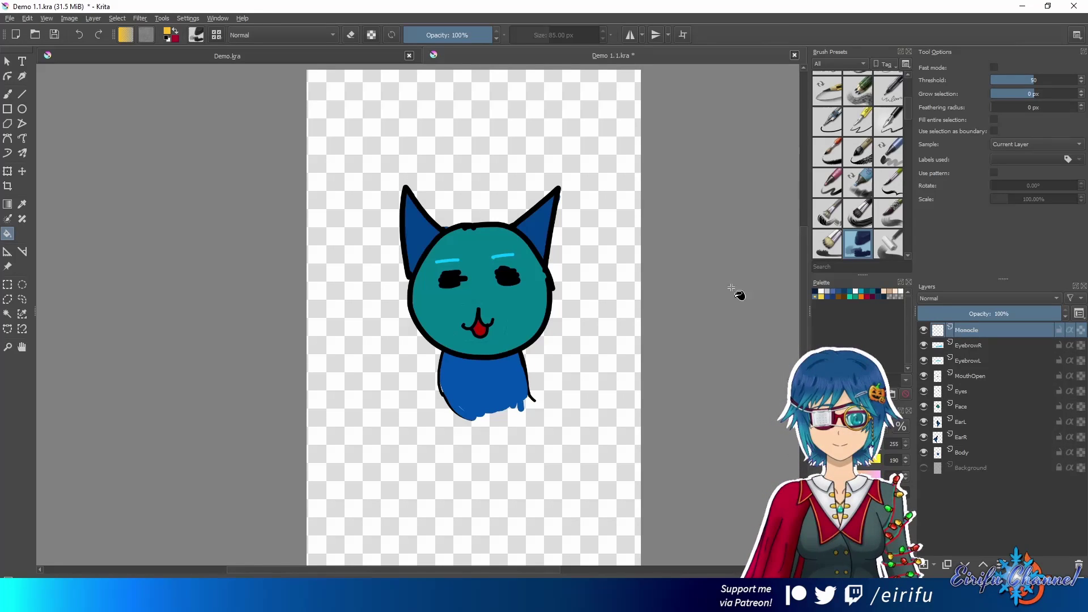
Draw the yellow monocle ring over the cat's right eye with the Ellipse tool
{"action": "left_click", "coordinate": [22, 109]}
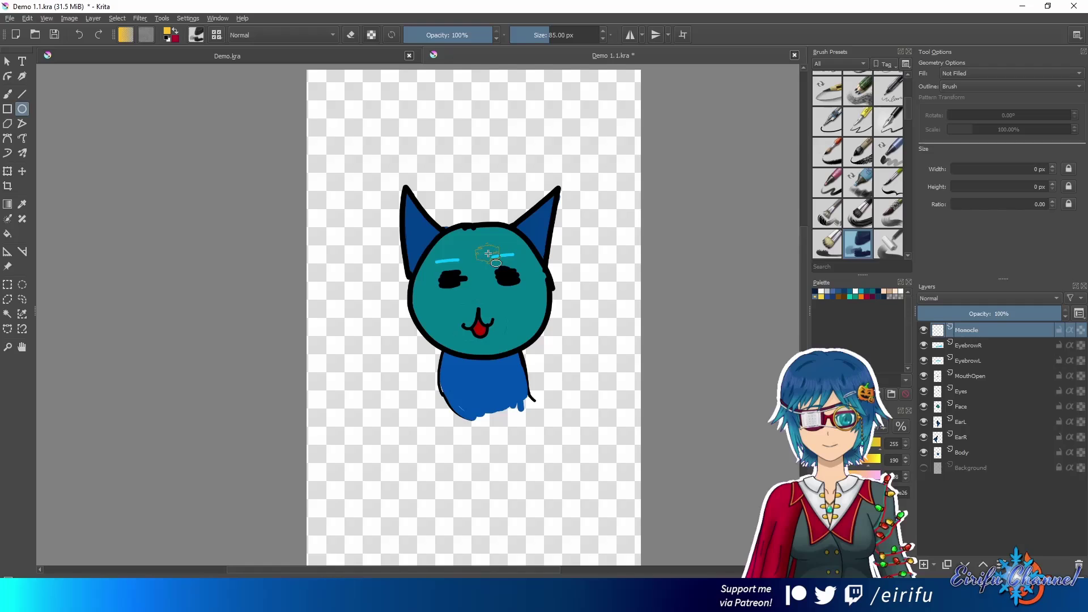
{"action": "left_click", "coordinate": [7, 93]}
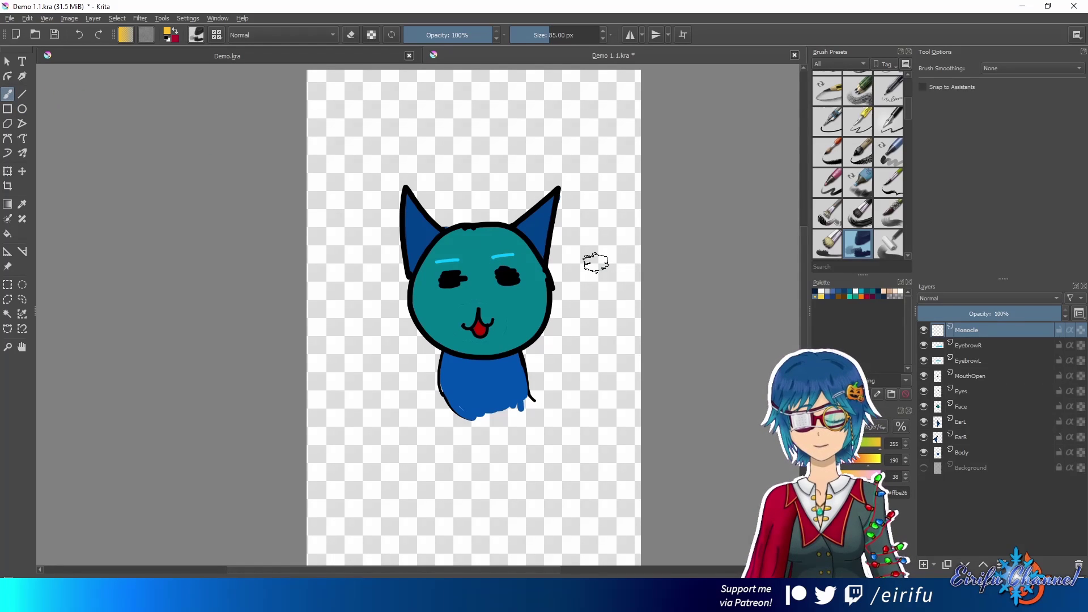
{"action": "key", "text": "p"}
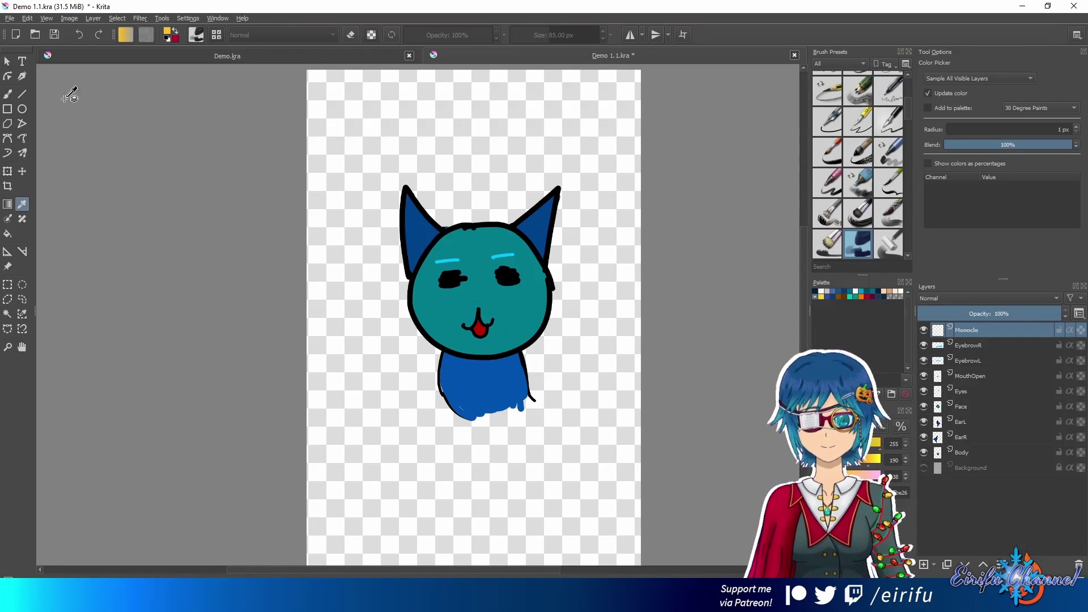
{"action": "left_click", "coordinate": [10, 95]}
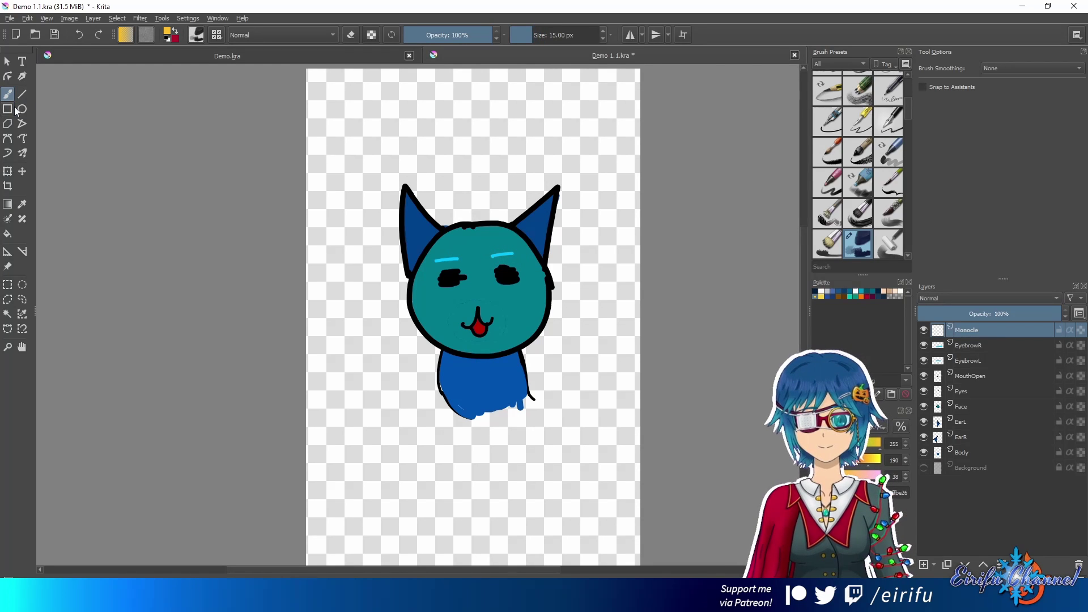
{"action": "key", "text": "j"}
{"action": "left_click_drag", "start_coordinate": [485, 252], "coordinate": [501, 270]}
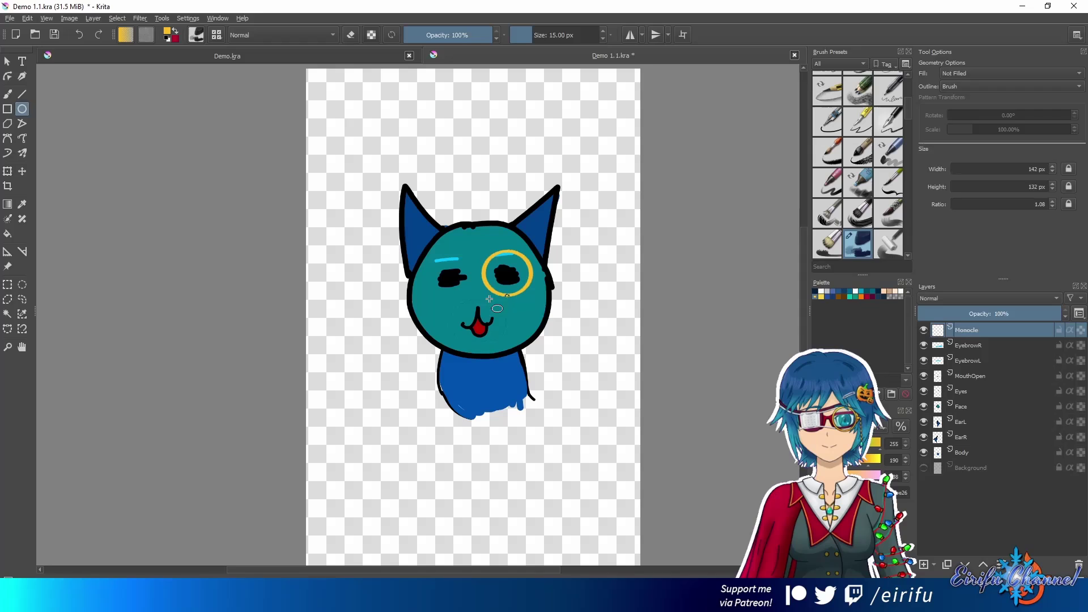
{"action": "key", "text": "b"}
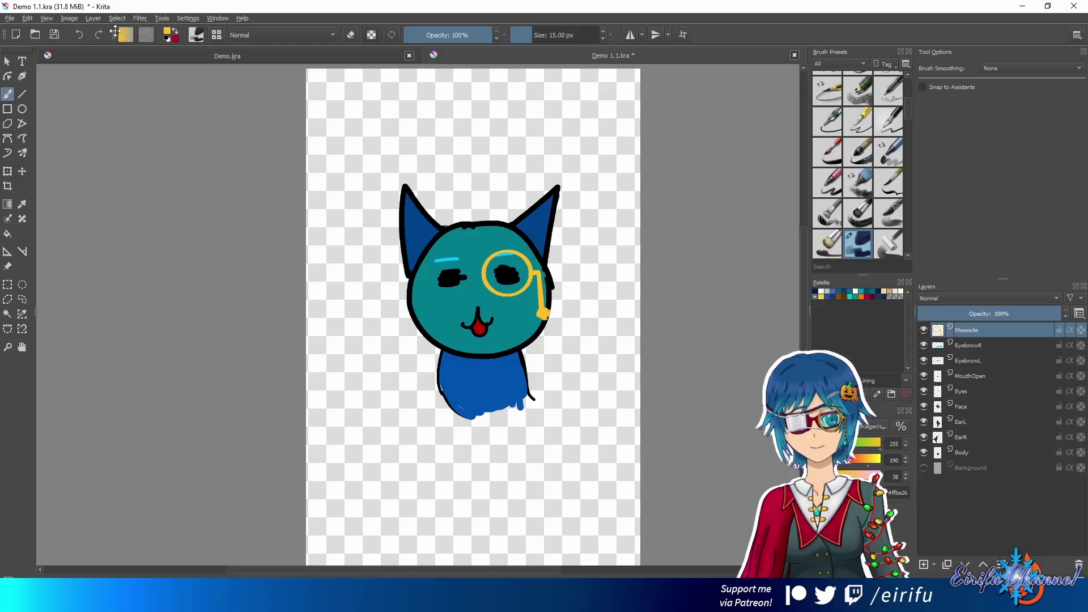
Export the drawing as Demo 1.1.psd in Photoshop image format
{"action": "left_click", "coordinate": [10, 18]}
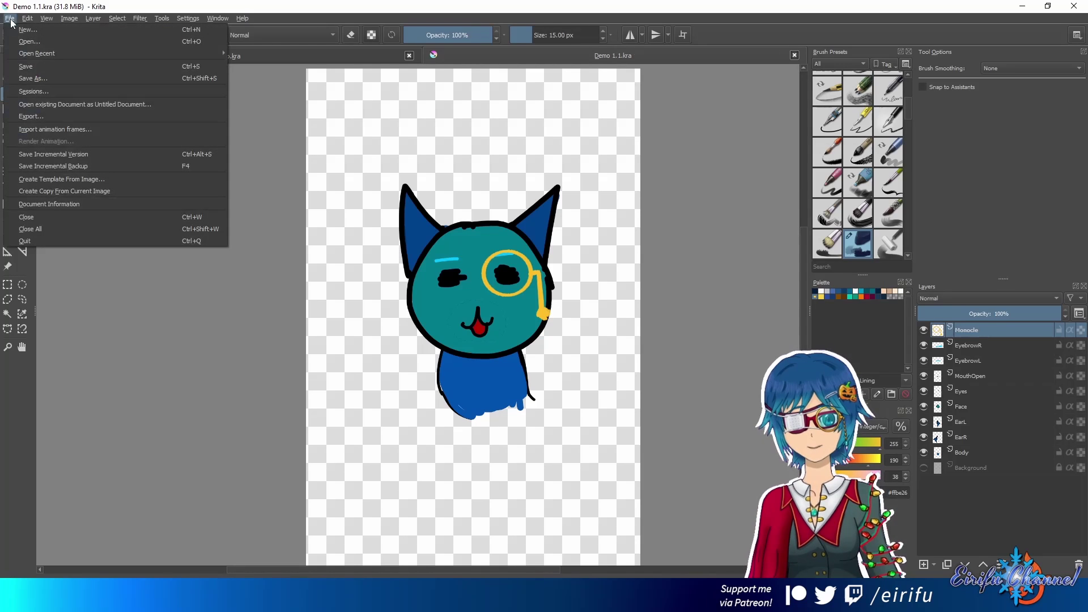
{"action": "left_click", "coordinate": [44, 119]}
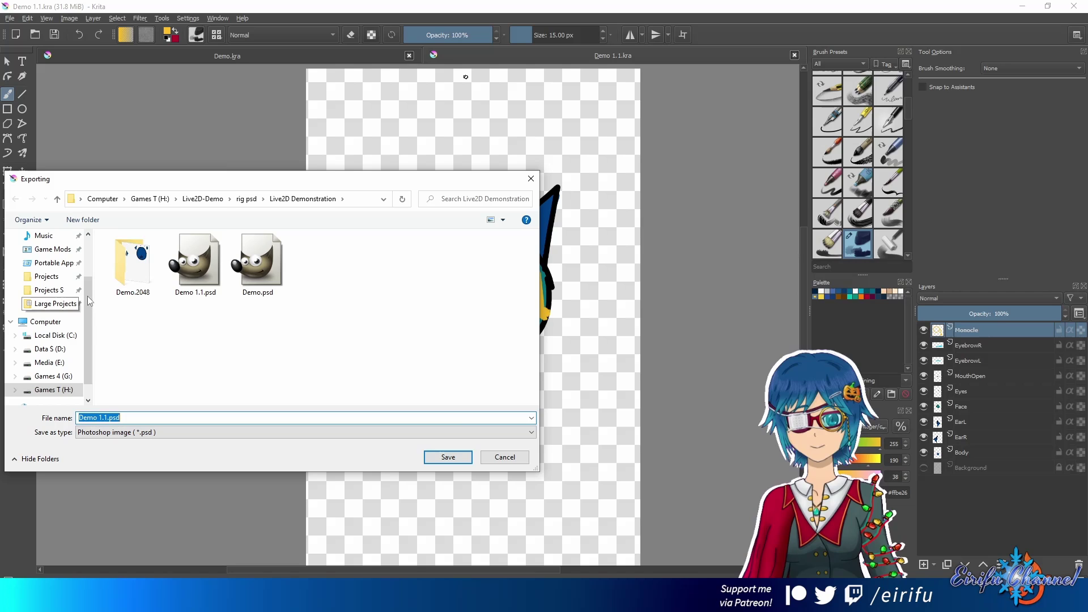
{"action": "key", "text": "Return"}
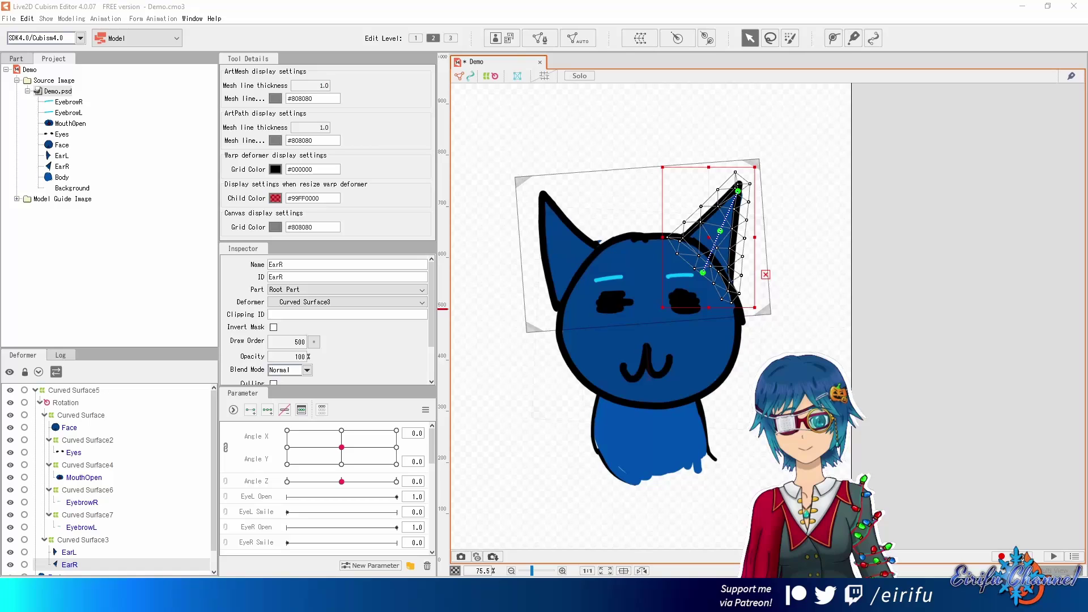
Drop Demo 1.1.psd onto the Demo model and replace Demo.psd with it
{"action": "left_click_drag", "start_coordinate": [566, 357], "coordinate": [632, 293]}
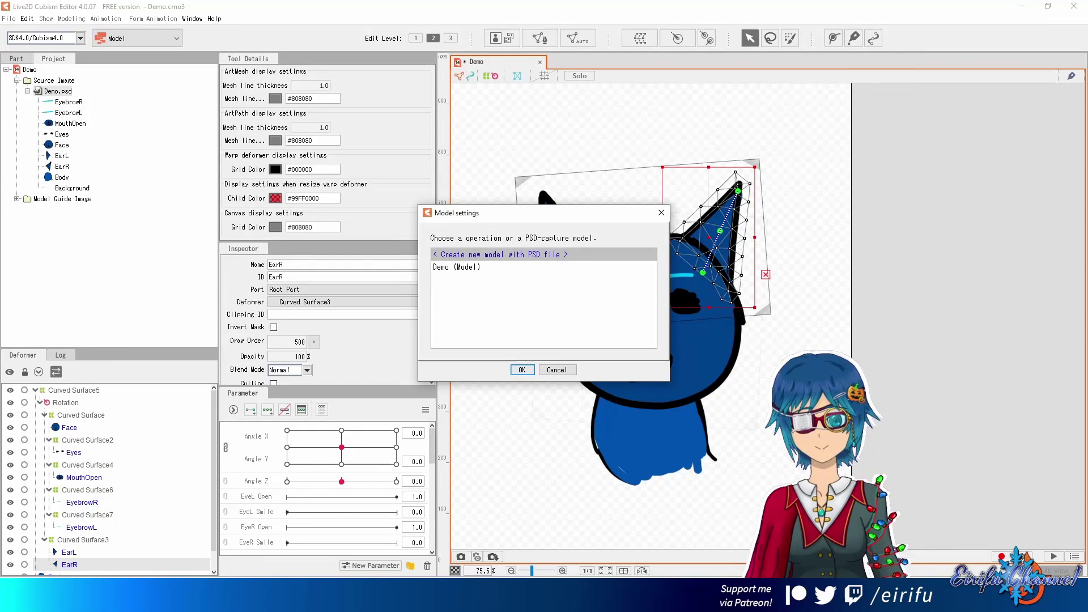
{"action": "double_click", "coordinate": [466, 269]}
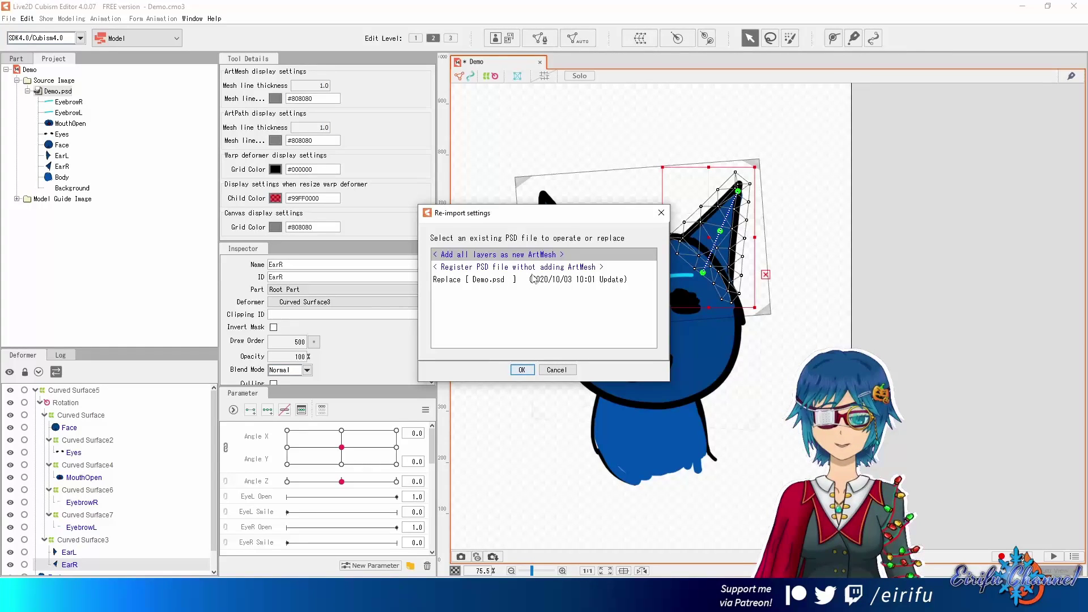
{"action": "double_click", "coordinate": [496, 285]}
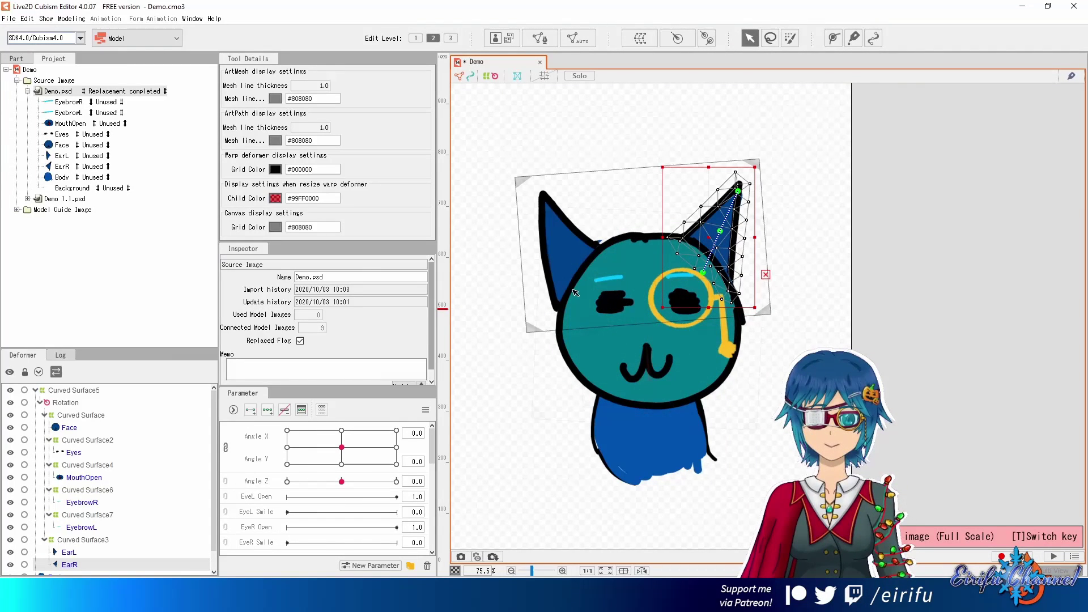
Select the Monocle mesh and open the Demo 1.1.psd folder in the Parts list
{"action": "left_click", "coordinate": [733, 354]}
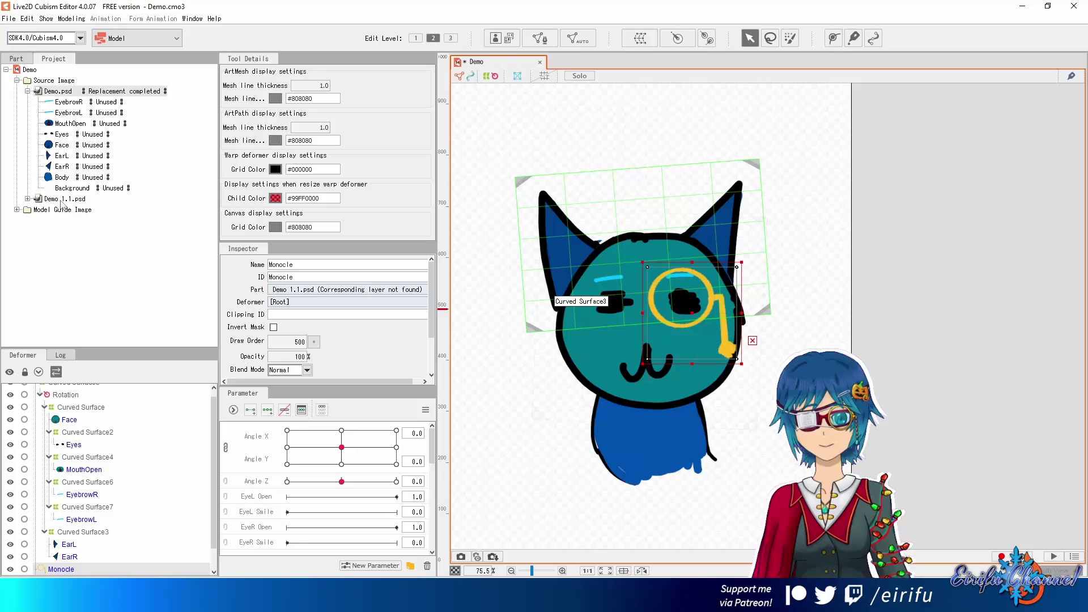
{"action": "left_click", "coordinate": [27, 199]}
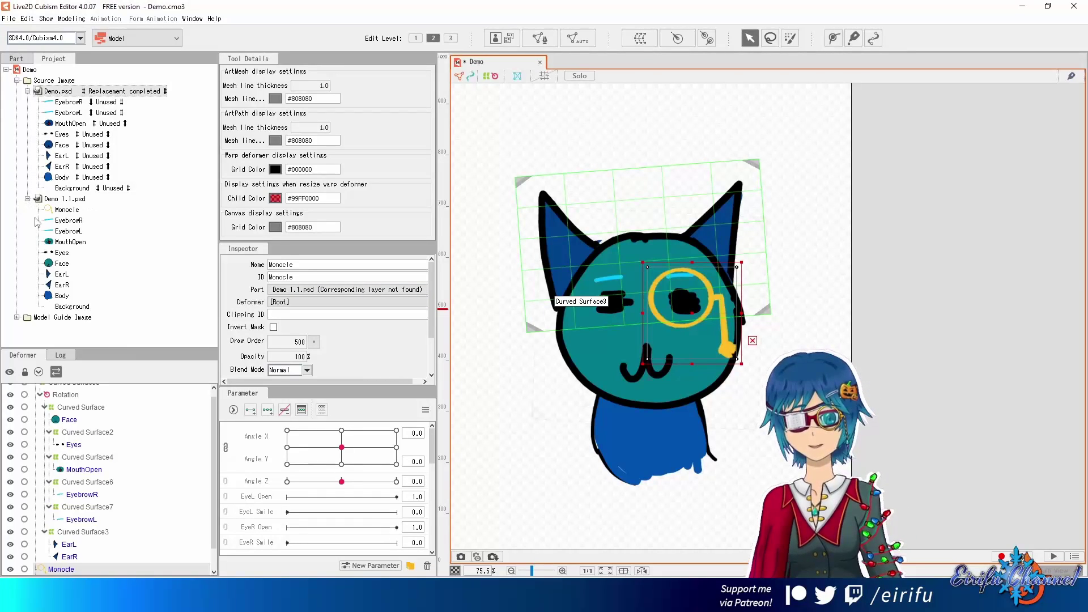
{"action": "left_click", "coordinate": [17, 59]}
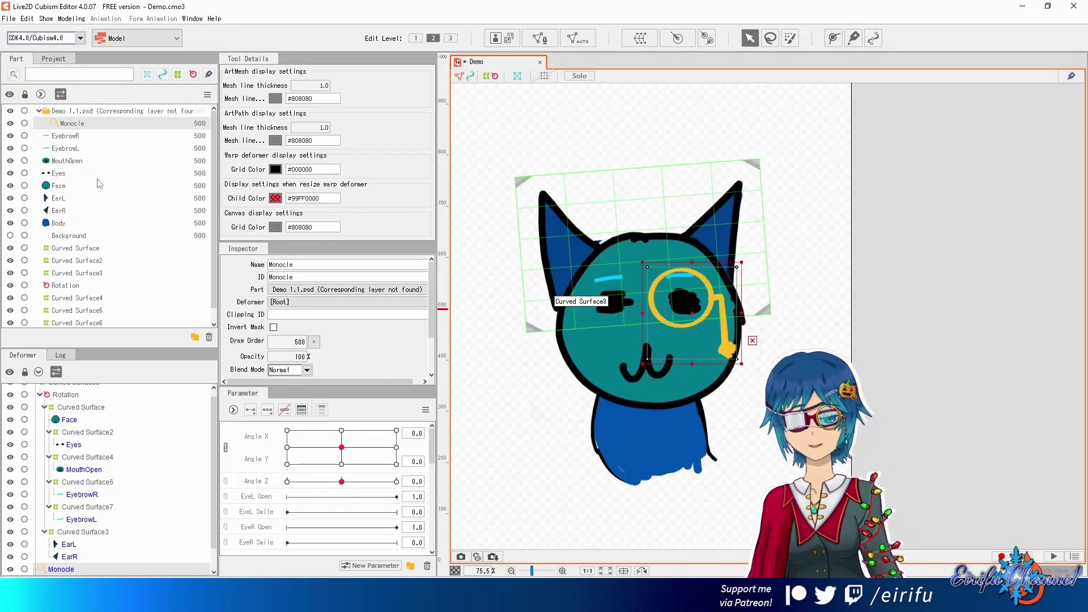
{"action": "left_click", "coordinate": [39, 111]}
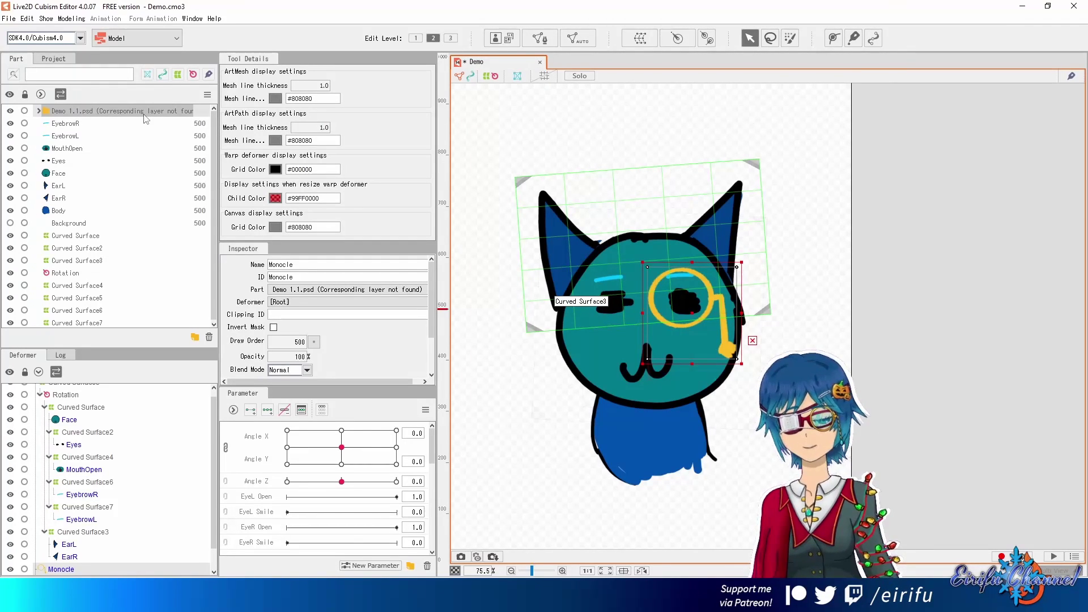
{"action": "left_click", "coordinate": [39, 111]}
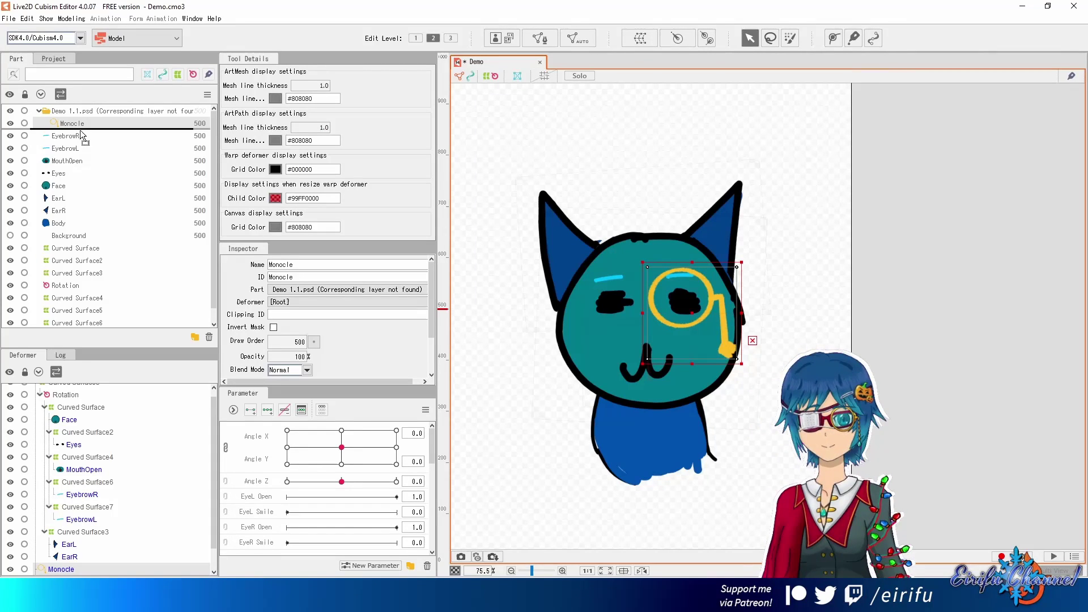
Move Monocle to the root, delete the Demo 1.1.psd part folder, and reselect Monocle
{"action": "left_click_drag", "start_coordinate": [80, 134], "coordinate": [79, 136]}
{"action": "left_click", "coordinate": [87, 116]}
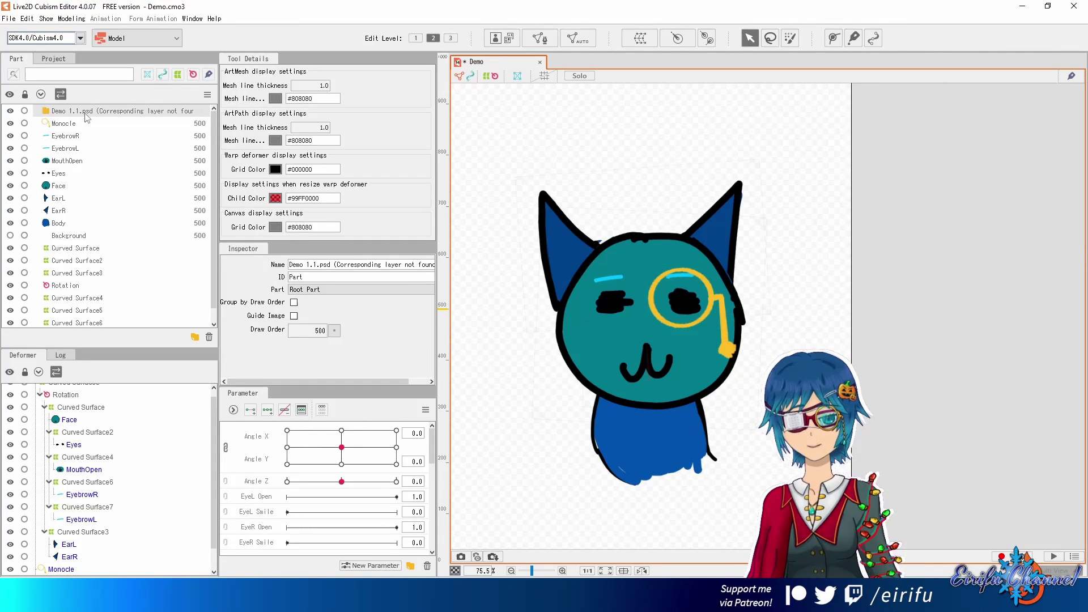
{"action": "key", "text": "Delete"}
{"action": "left_click", "coordinate": [522, 315]}
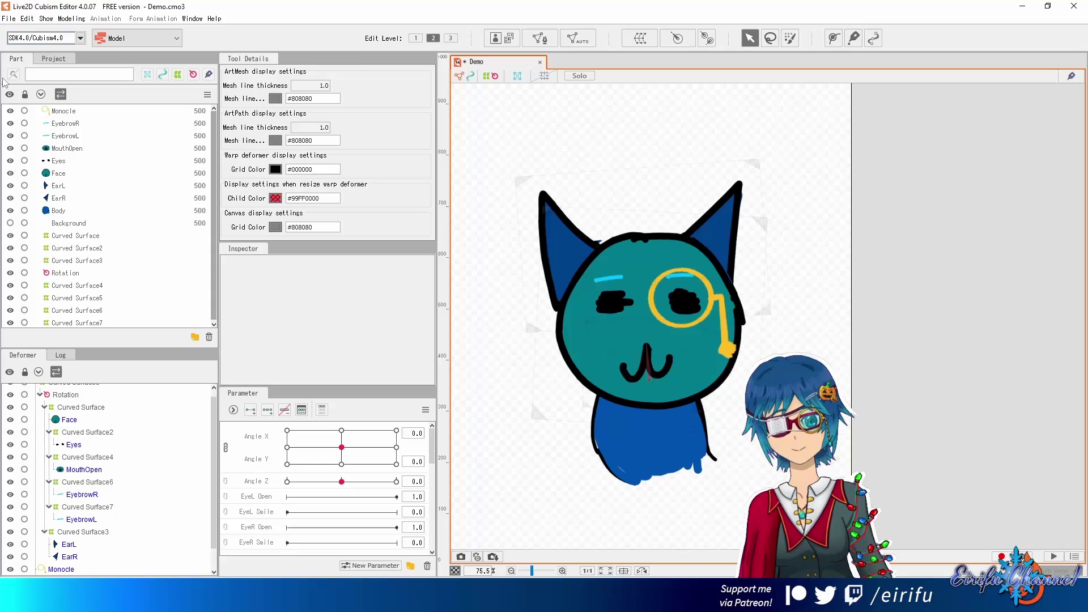
{"action": "left_click", "coordinate": [66, 111]}
Auto-generate the Monocle's mesh with the Deformation (Little) preset
{"action": "left_click", "coordinate": [577, 38]}
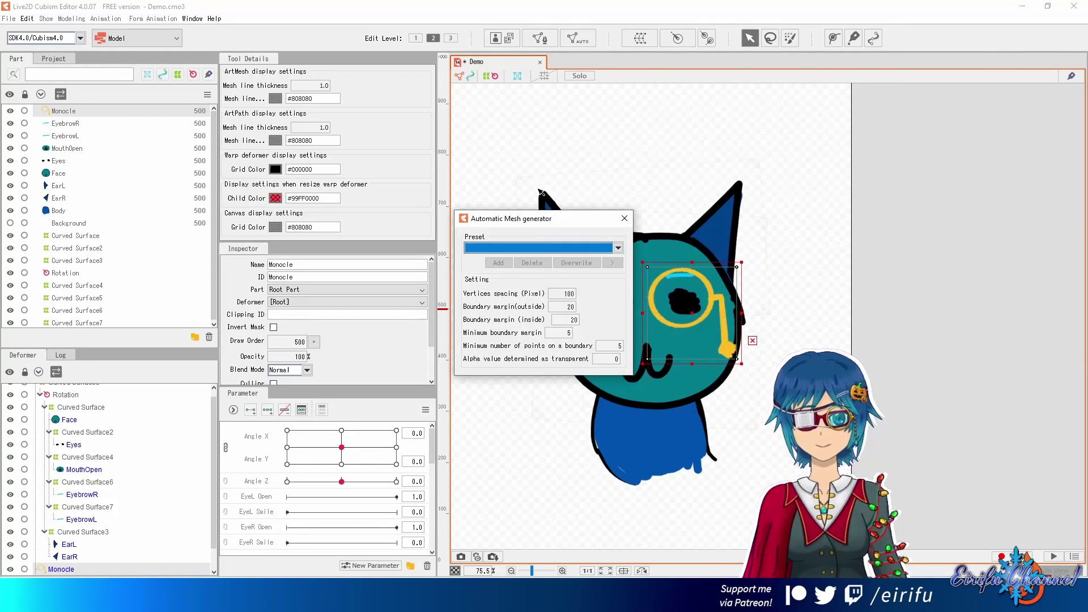
{"action": "left_click", "coordinate": [541, 249]}
{"action": "left_click", "coordinate": [521, 268]}
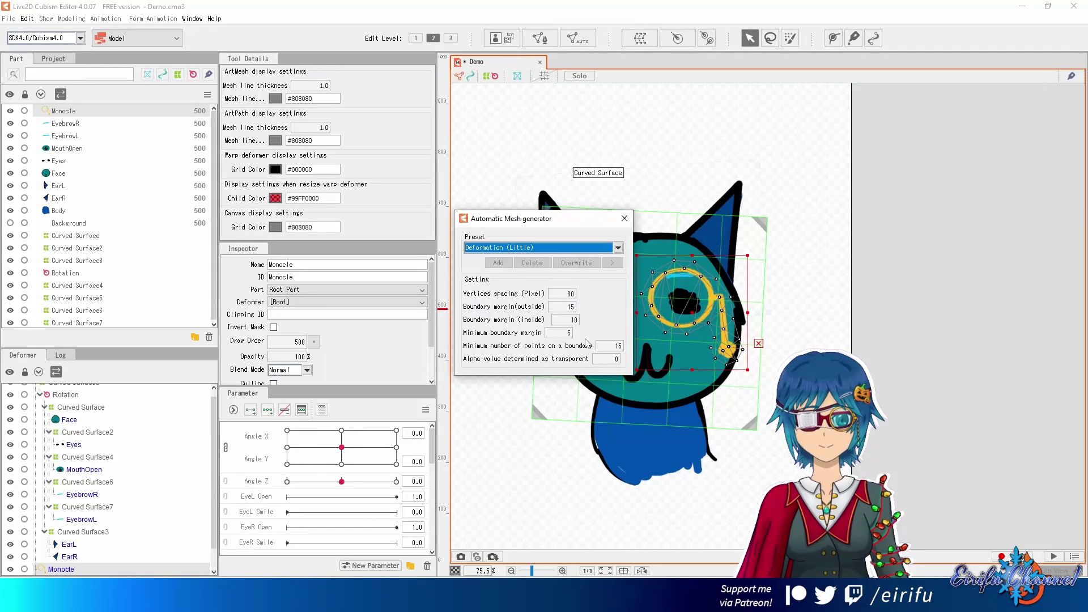
{"action": "left_click", "coordinate": [625, 219]}
Place Monocle under the Curved Surface deformer in the Deformer panel
{"action": "scroll", "coordinate": [119, 463], "scroll_direction": "down", "scroll_amount": 1}
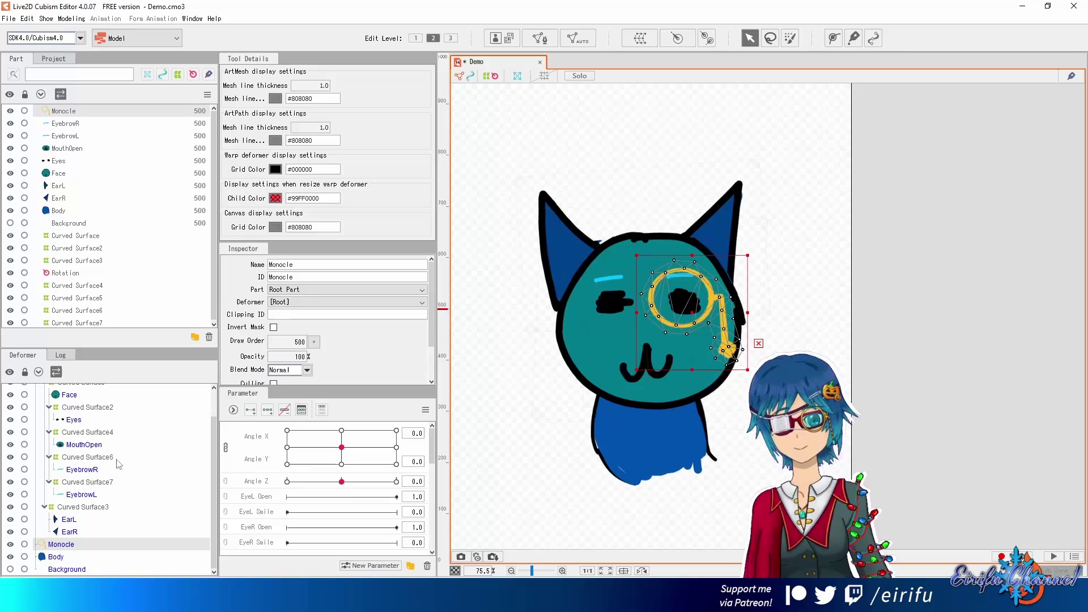
{"action": "scroll", "coordinate": [79, 413], "scroll_direction": "up", "scroll_amount": 1}
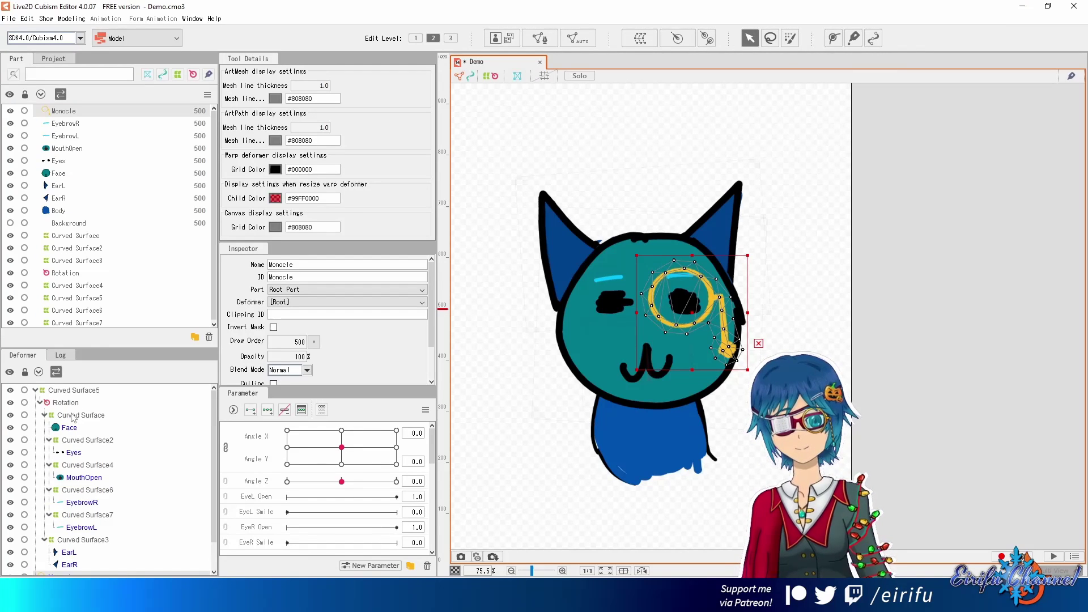
{"action": "scroll", "coordinate": [73, 426], "scroll_direction": "down", "scroll_amount": 1}
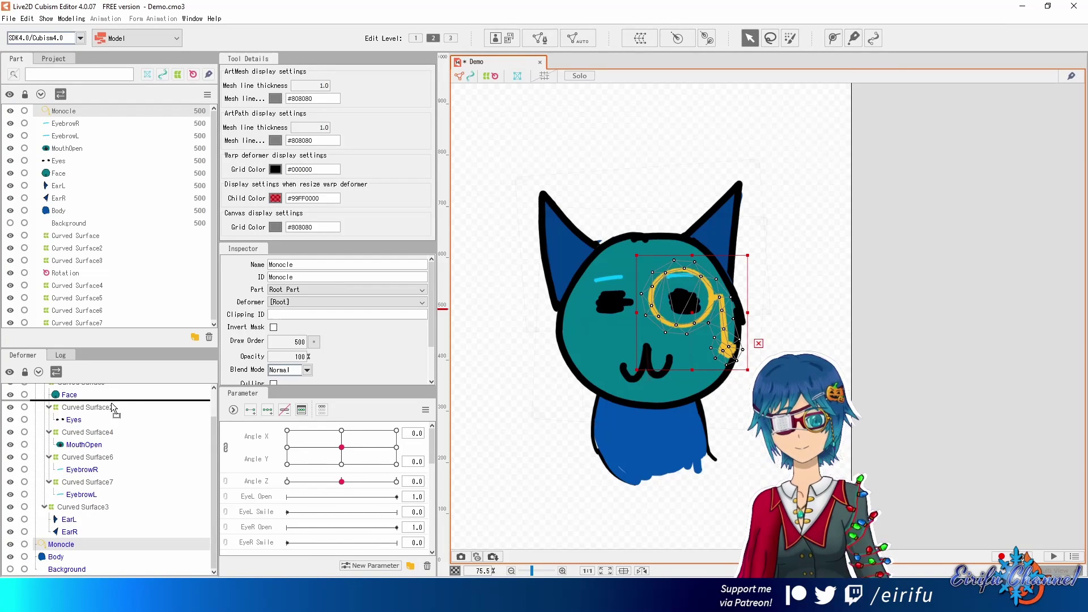
{"action": "left_click_drag", "start_coordinate": [111, 402], "coordinate": [103, 392]}
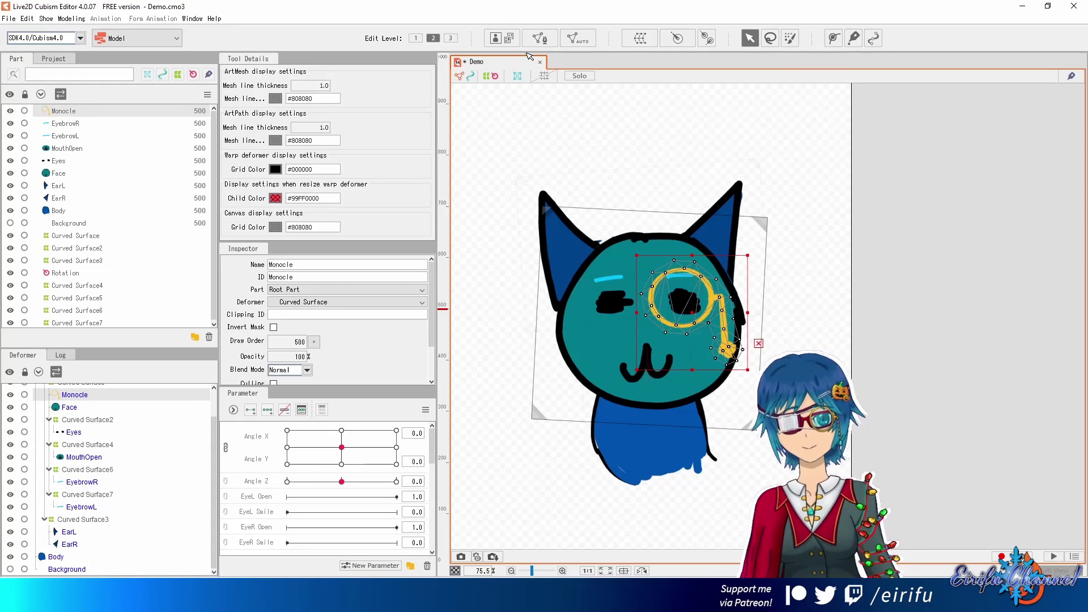
Add the Monocle image to the texture atlas enlarged, then close the physics settings window
{"action": "left_click", "coordinate": [495, 38]}
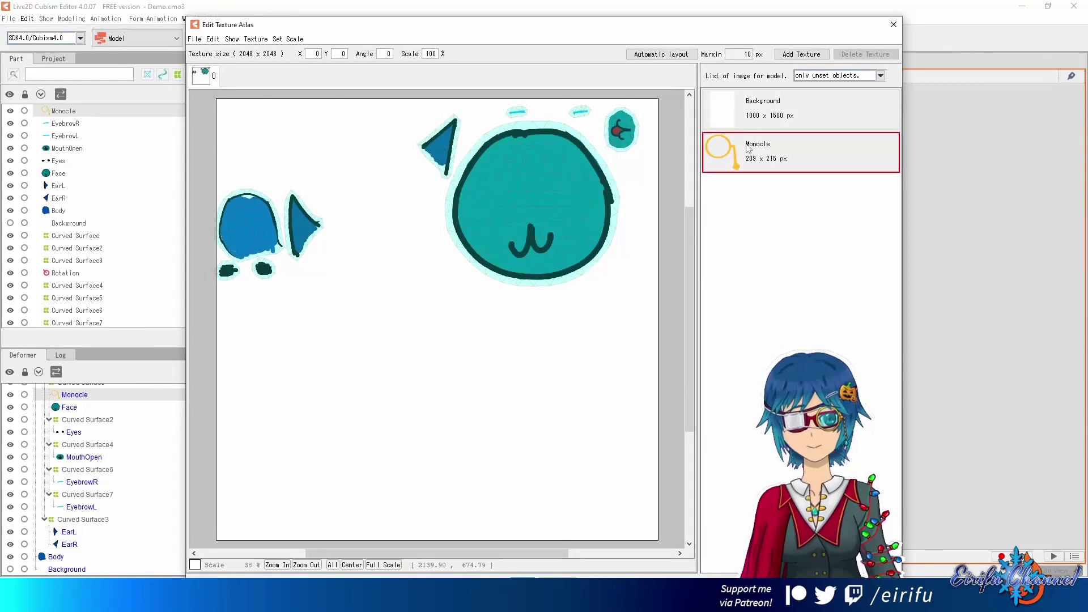
{"action": "left_click_drag", "start_coordinate": [737, 149], "coordinate": [326, 164]}
{"action": "mouse_move", "coordinate": [262, 121]}
{"action": "left_mouse_down"}
{"action": "mouse_move", "coordinate": [270, 134]}
{"action": "mouse_move", "coordinate": [263, 122]}
{"action": "left_mouse_up"}
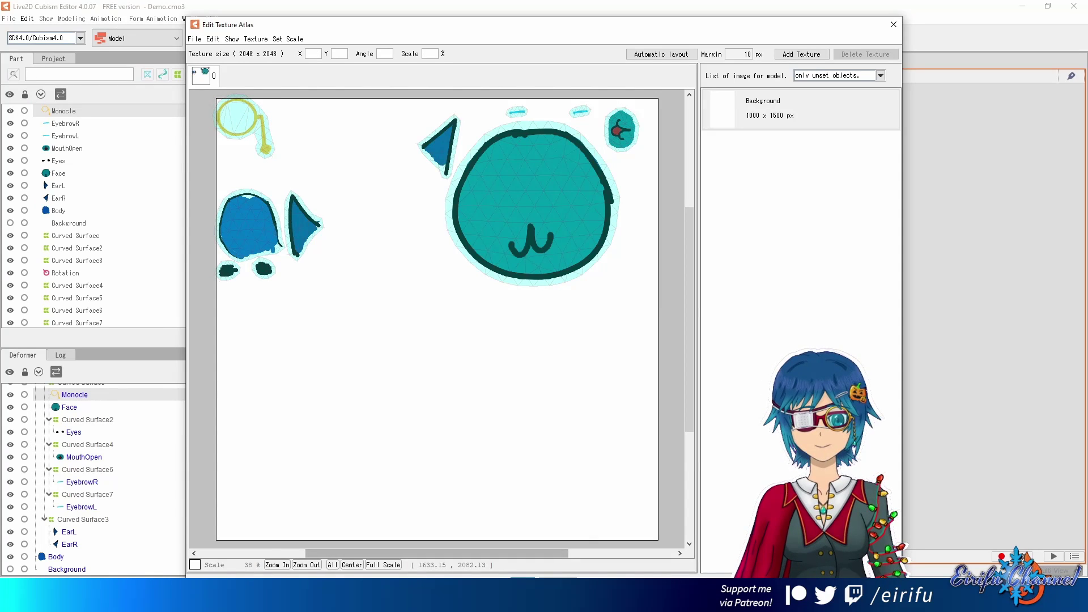
{"action": "key", "text": "Return"}
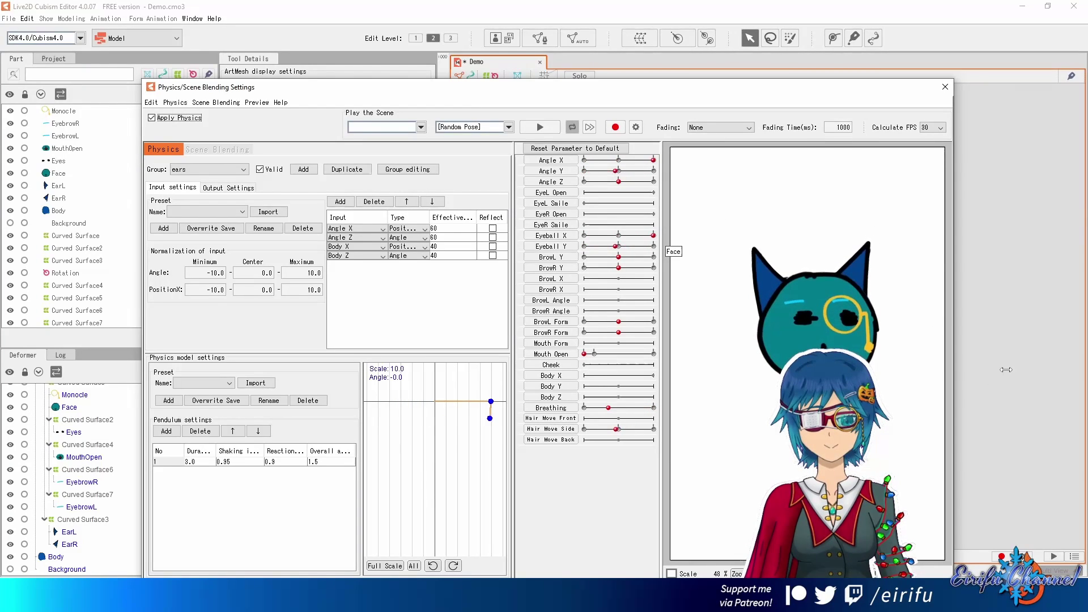
{"action": "left_click", "coordinate": [944, 88]}
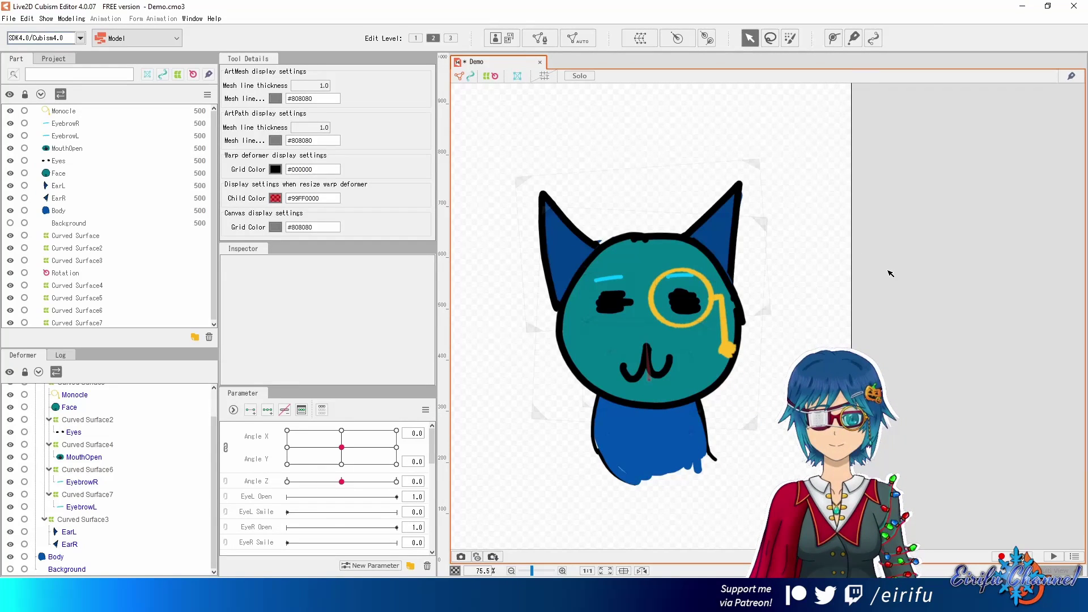
Select the Monocle art mesh, move it down-right over the eye, then switch to Krita
{"action": "left_click", "coordinate": [54, 58]}
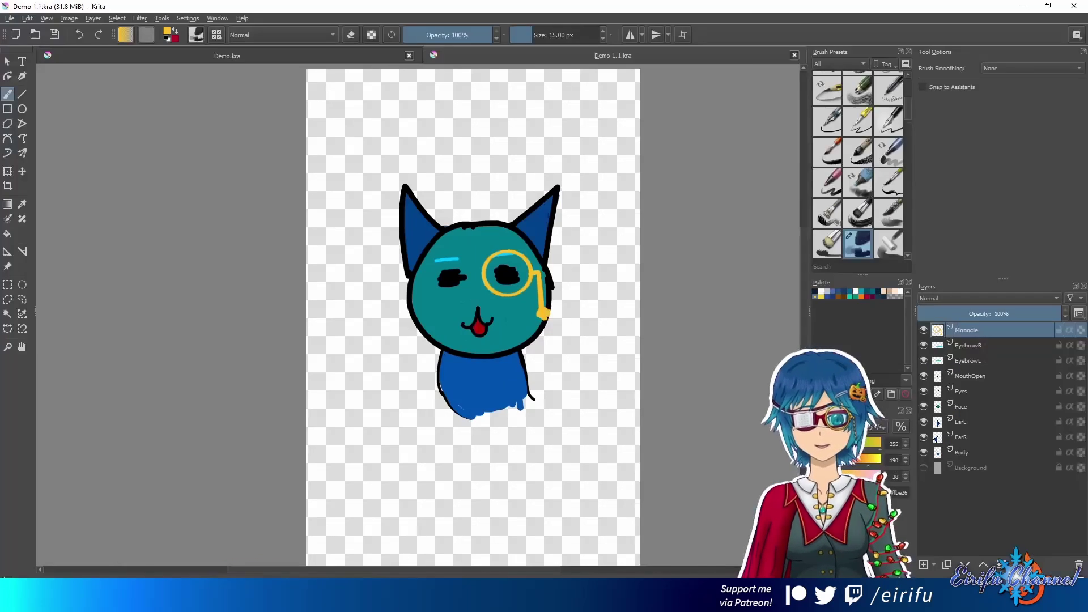
{"action": "left_click", "coordinate": [250, 595]}
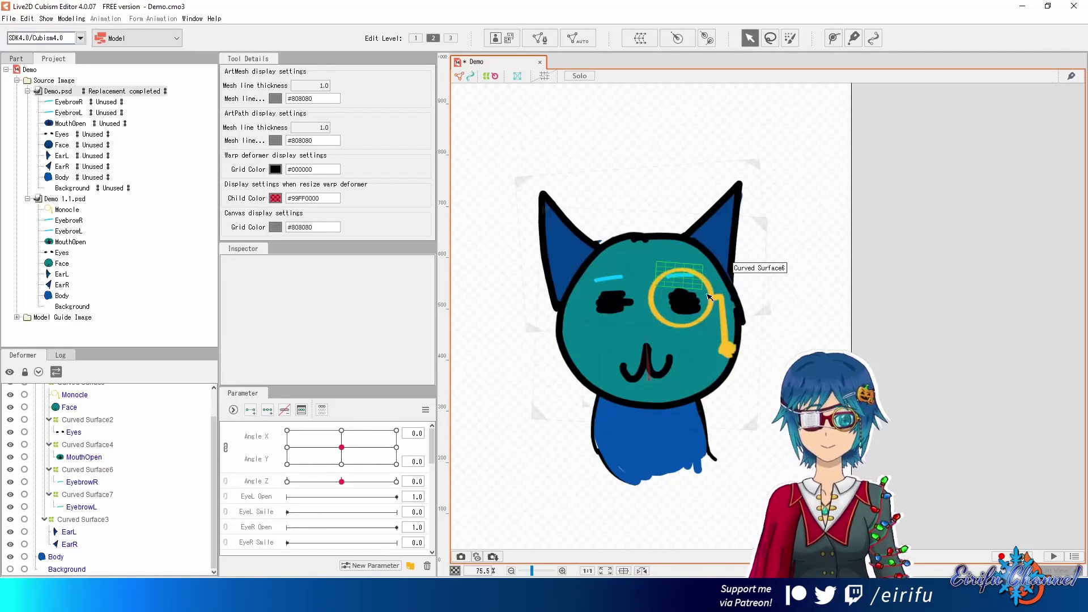
{"action": "left_click", "coordinate": [716, 303]}
{"action": "left_click", "coordinate": [716, 303]}
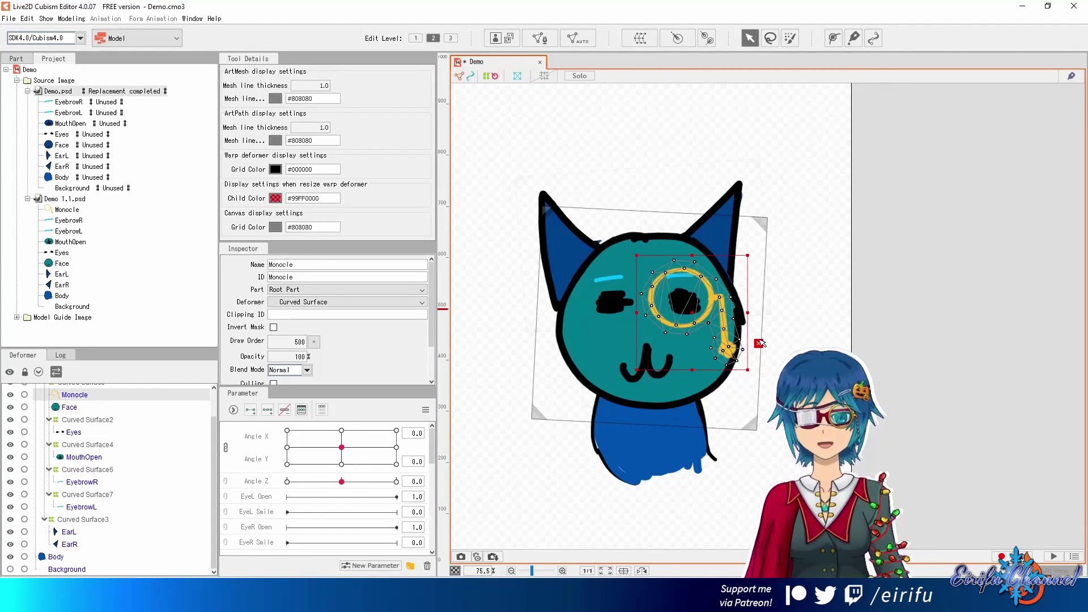
{"action": "left_click_drag", "start_coordinate": [732, 303], "coordinate": [742, 330]}
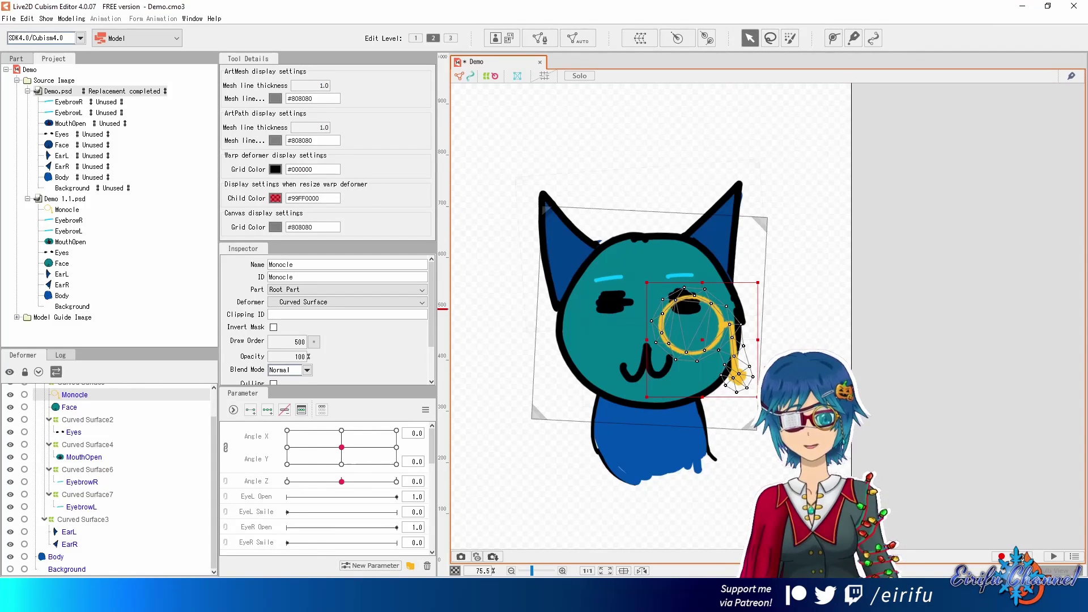
{"action": "mouse_move", "coordinate": [250, 601]}
{"action": "left_click", "coordinate": [250, 547]}
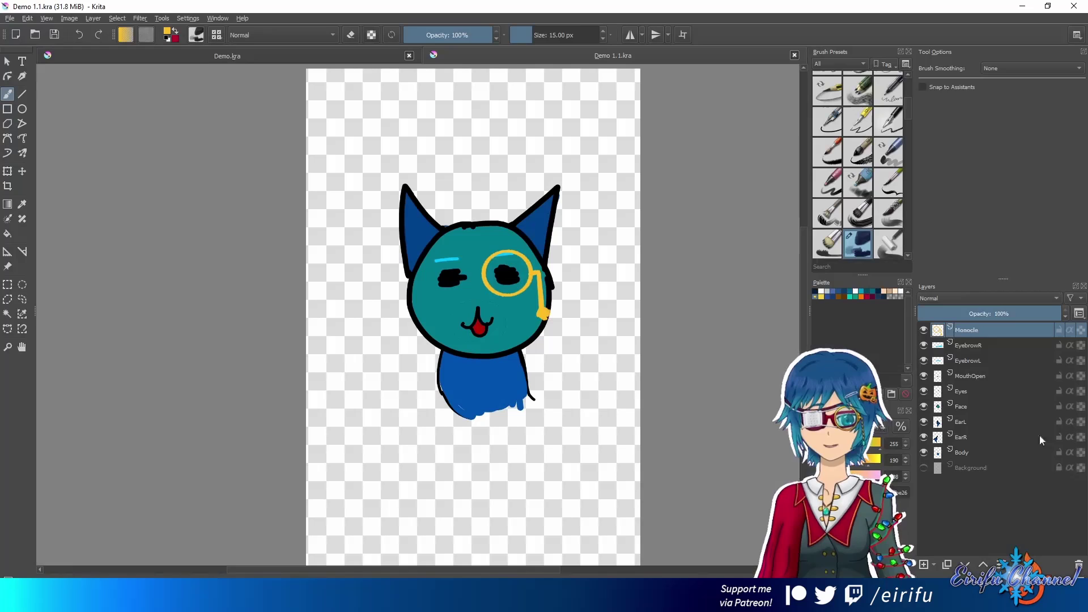
Nudge the Monocle layer slightly lower on the eye with the Move tool, then pick a File menu command
{"action": "left_click", "coordinate": [22, 171]}
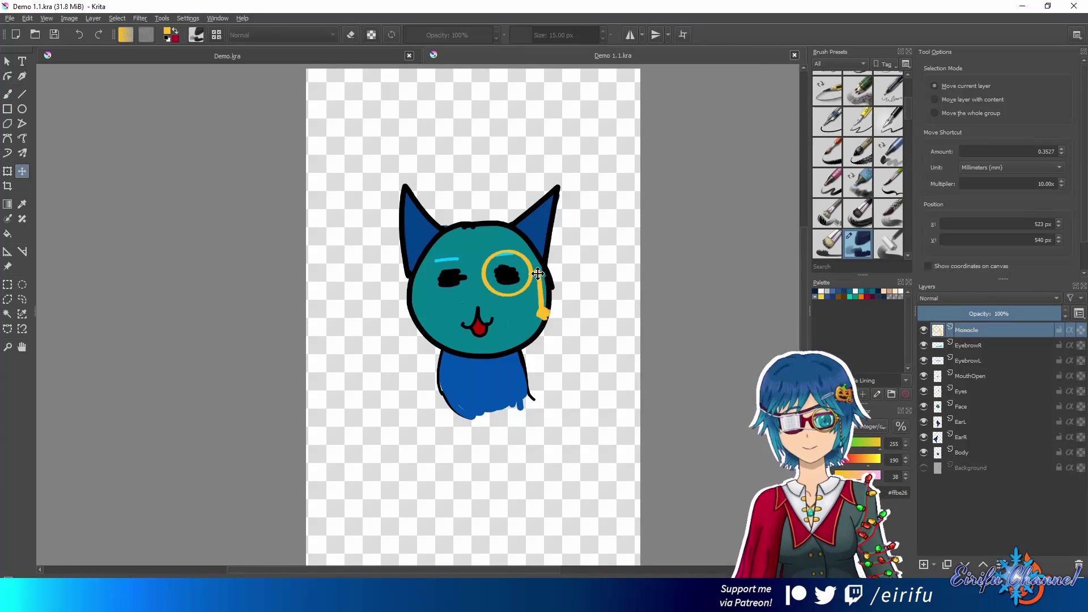
{"action": "mouse_move", "coordinate": [533, 273]}
{"action": "left_mouse_down"}
{"action": "mouse_move", "coordinate": [480, 278]}
{"action": "mouse_move", "coordinate": [554, 270]}
{"action": "mouse_move", "coordinate": [536, 282]}
{"action": "left_mouse_up"}
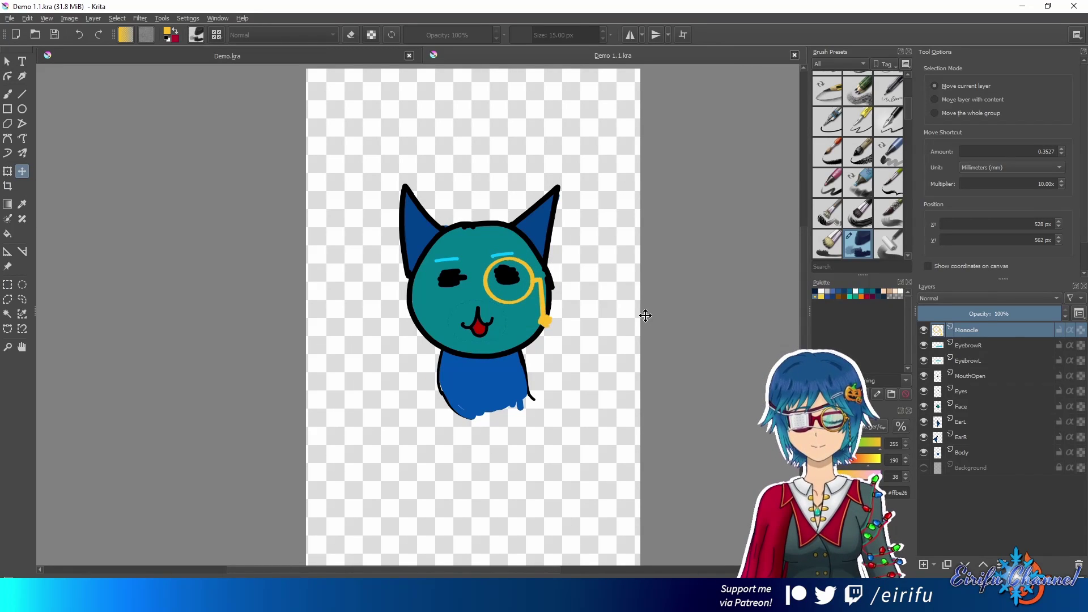
{"action": "left_click", "coordinate": [9, 19]}
{"action": "left_click", "coordinate": [51, 114]}
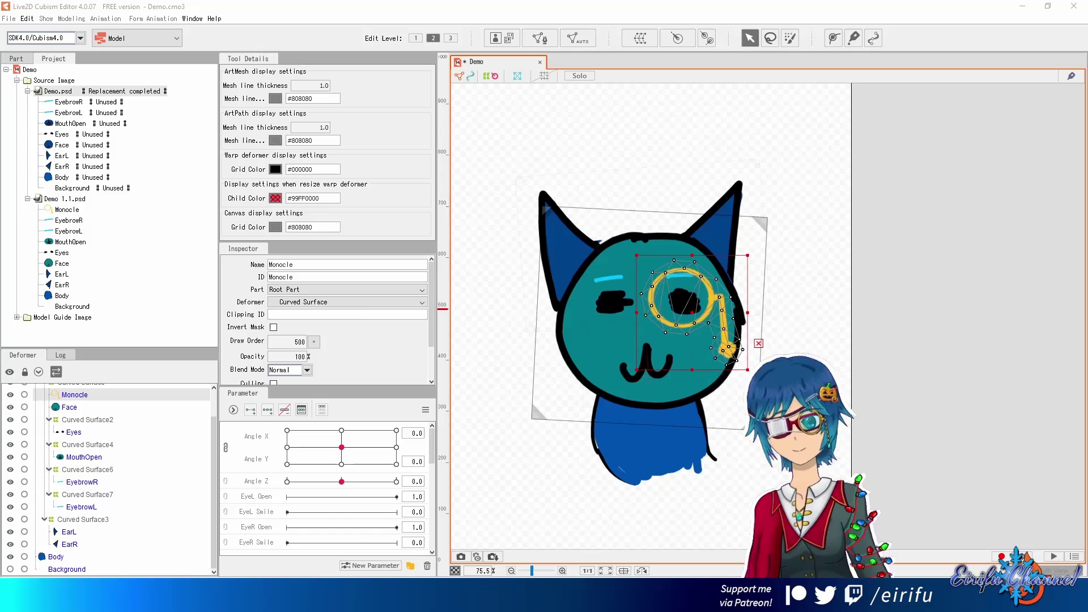
Drop the updated PSD onto the canvas and re-import it, replacing Demo 1.1.psd
{"action": "left_click_drag", "start_coordinate": [576, 293], "coordinate": [587, 267]}
{"action": "double_click", "coordinate": [459, 270]}
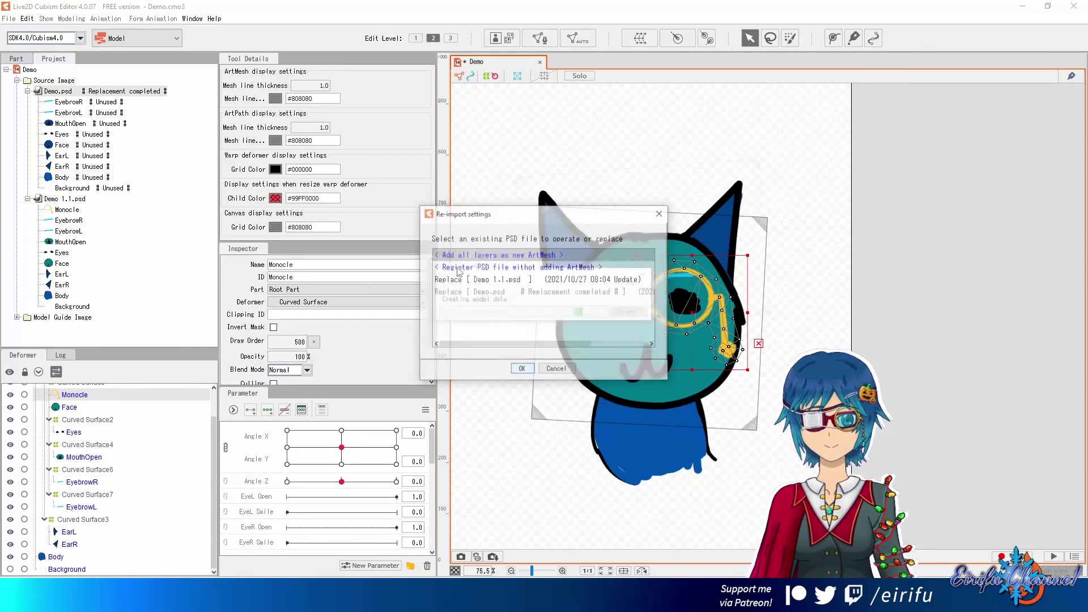
{"action": "left_click", "coordinate": [518, 284]}
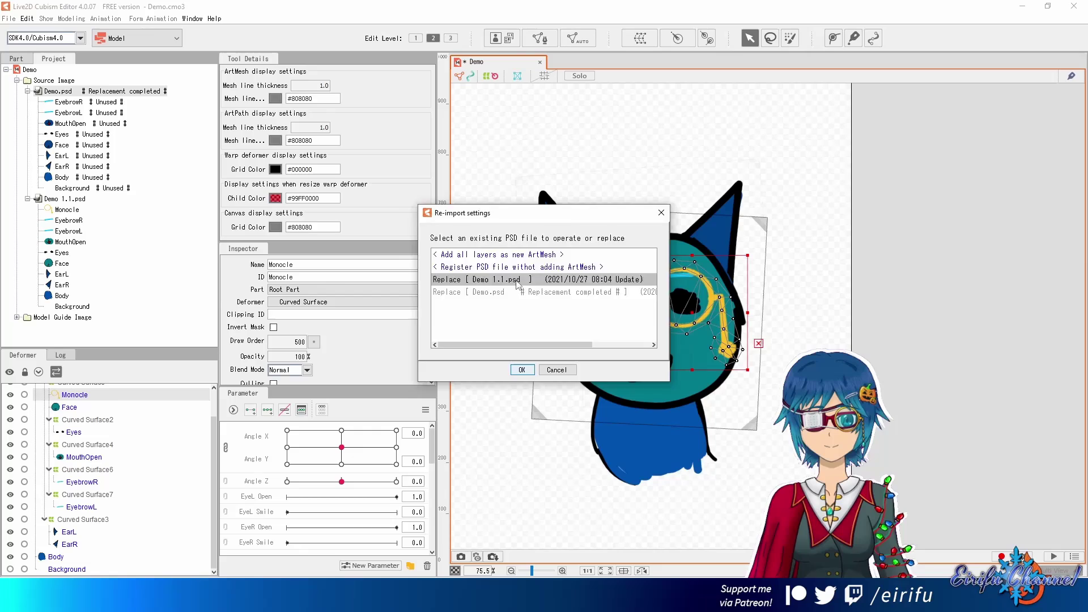
{"action": "double_click", "coordinate": [517, 279]}
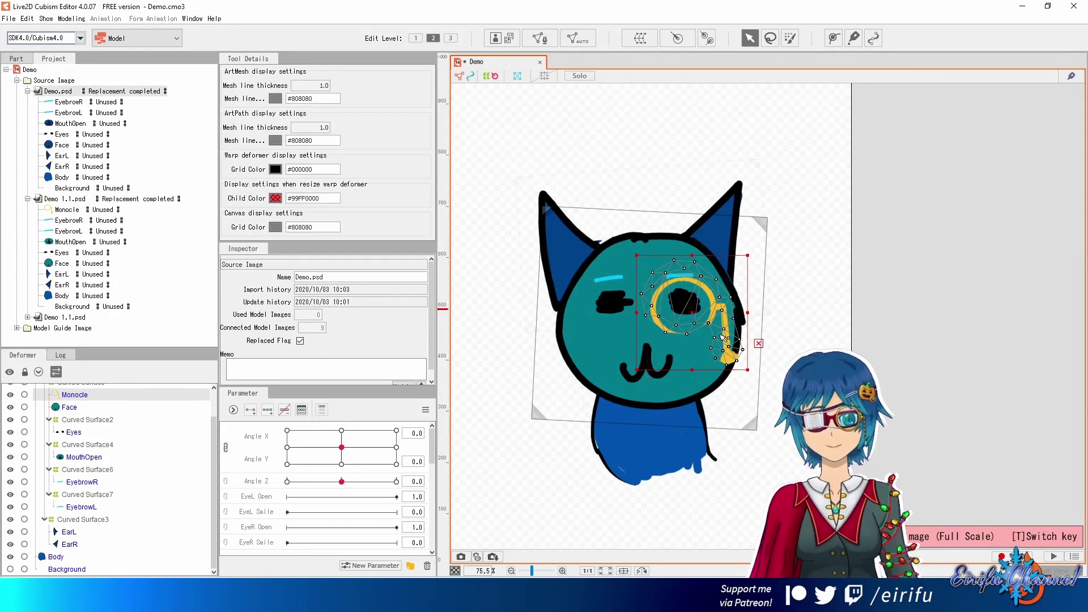
{"action": "scroll", "coordinate": [722, 337], "scroll_direction": "up", "scroll_amount": 5}
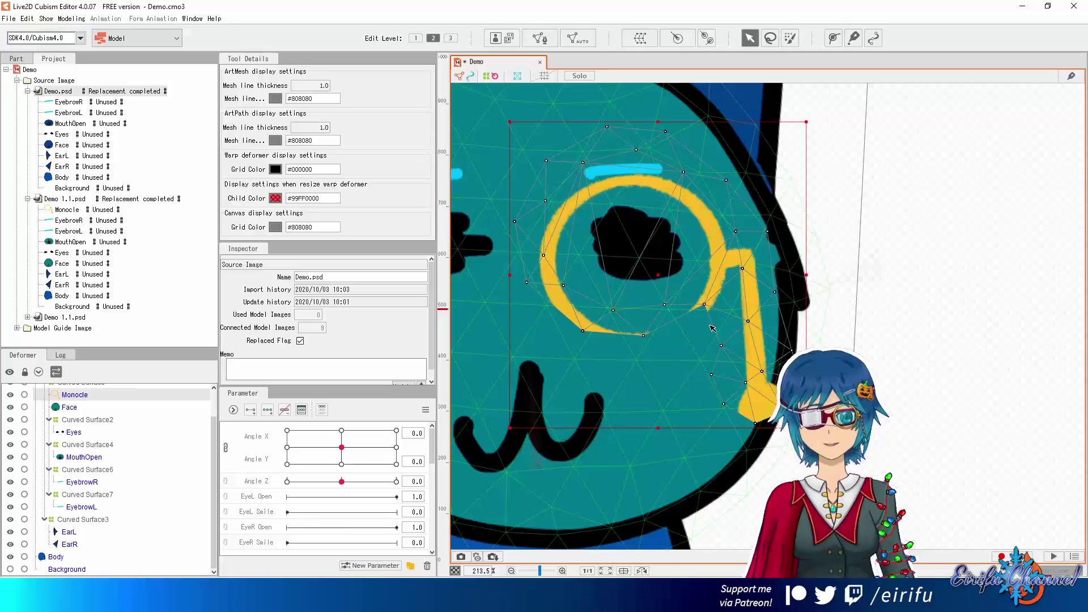
Auto-generate the Monocle's mesh with the Deformation (Little) preset and check it in mesh editing
{"action": "left_click", "coordinate": [578, 38]}
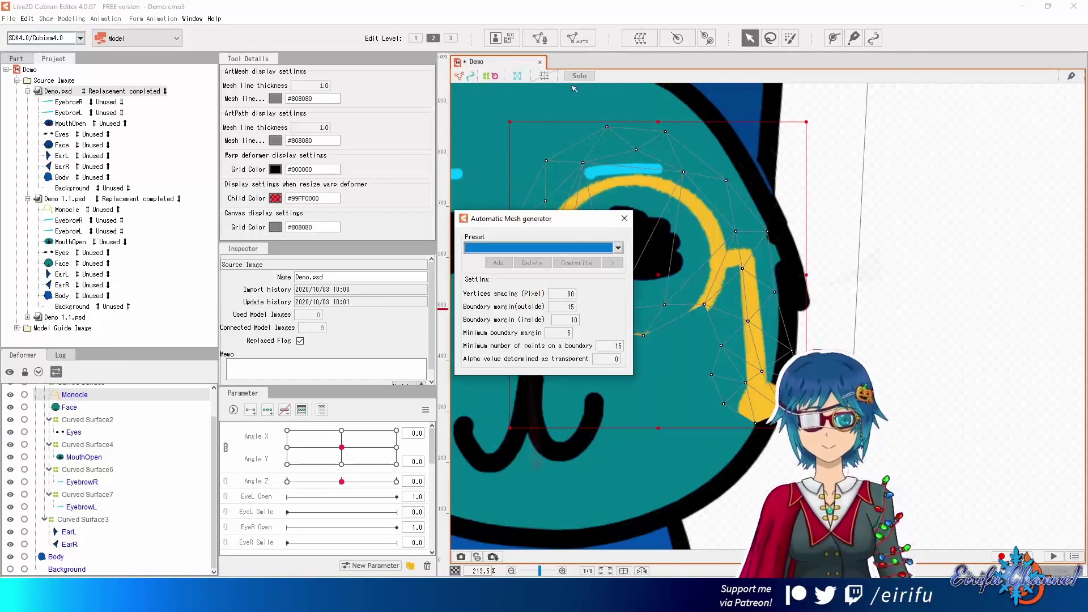
{"action": "left_click", "coordinate": [617, 247]}
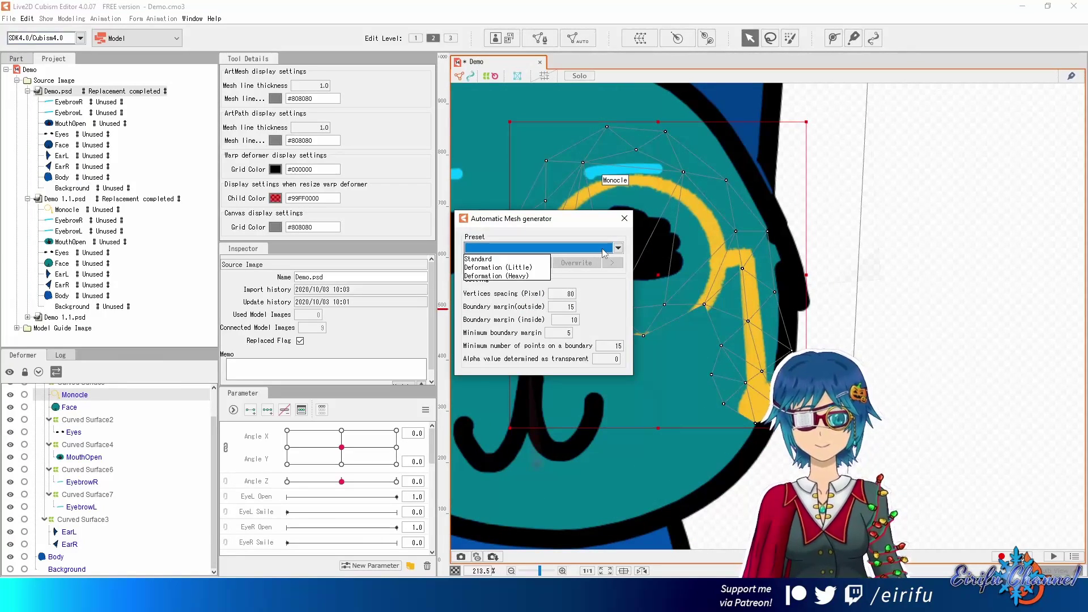
{"action": "left_click", "coordinate": [531, 268]}
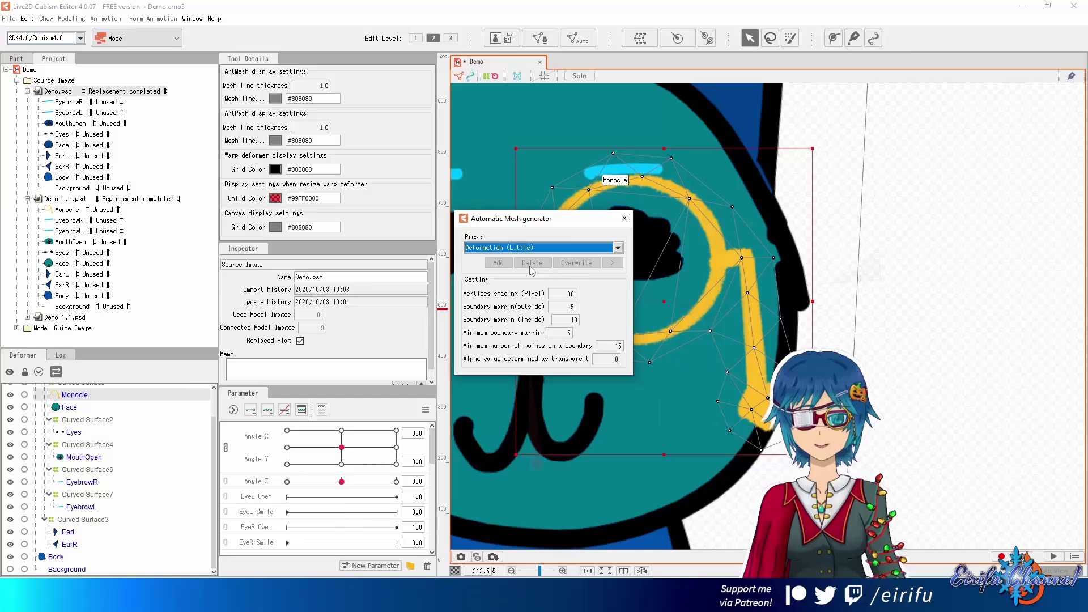
{"action": "left_click", "coordinate": [624, 218]}
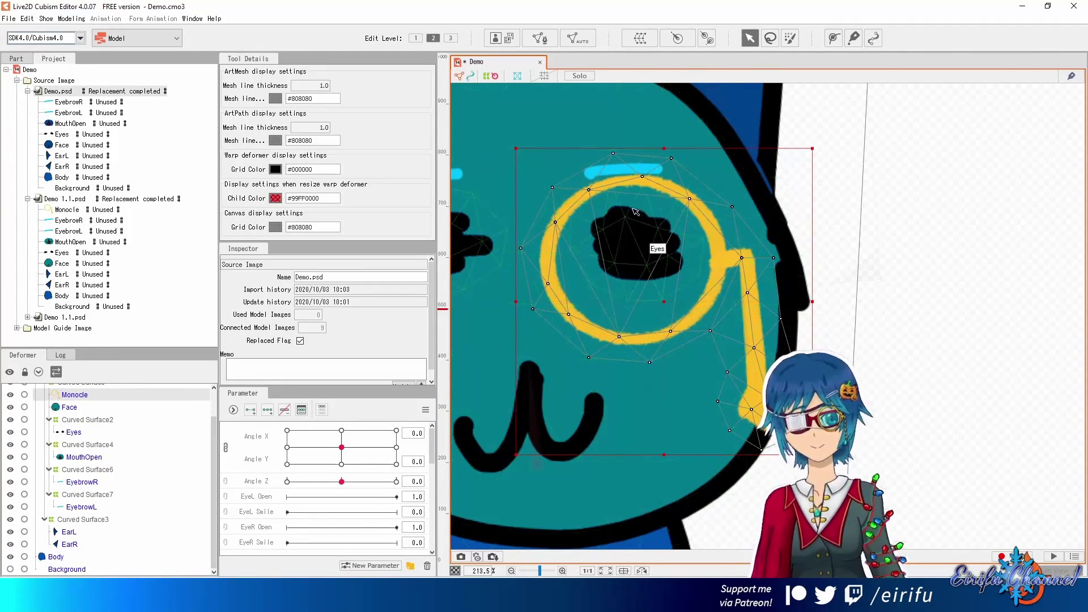
{"action": "left_click", "coordinate": [539, 38]}
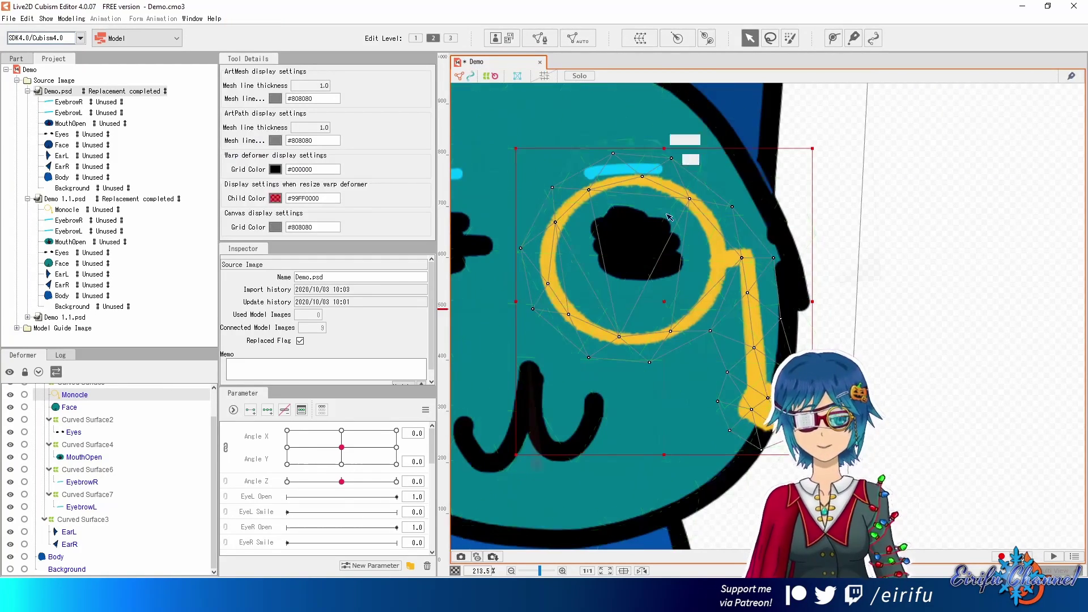
{"action": "left_click", "coordinate": [566, 78]}
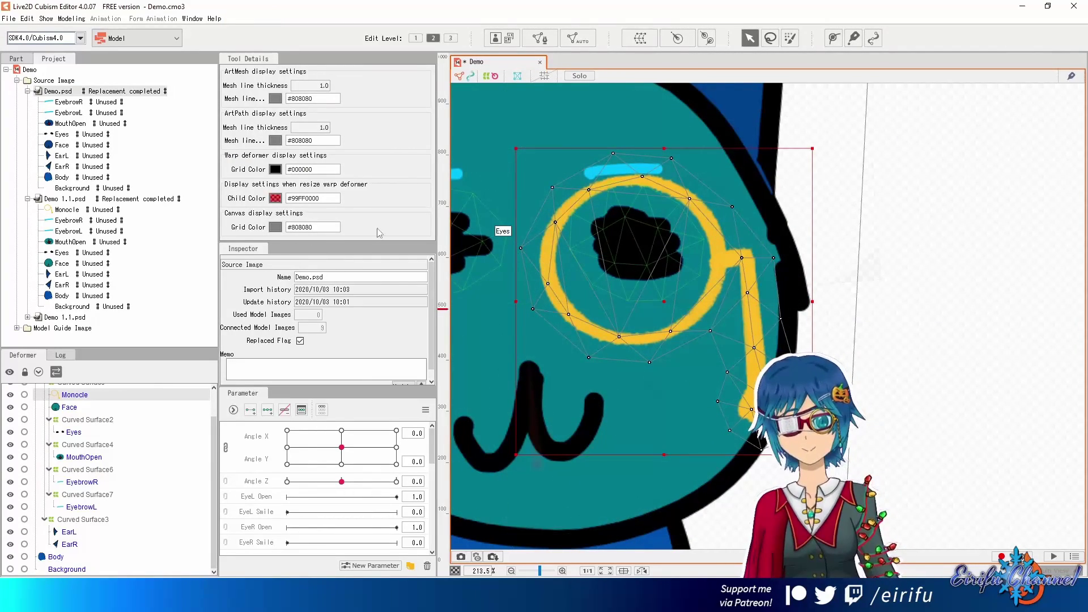
Pan across the cat's face and select the Monocle mesh on the eye to view its properties
{"action": "left_click_drag", "start_coordinate": [691, 268], "coordinate": [748, 302]}
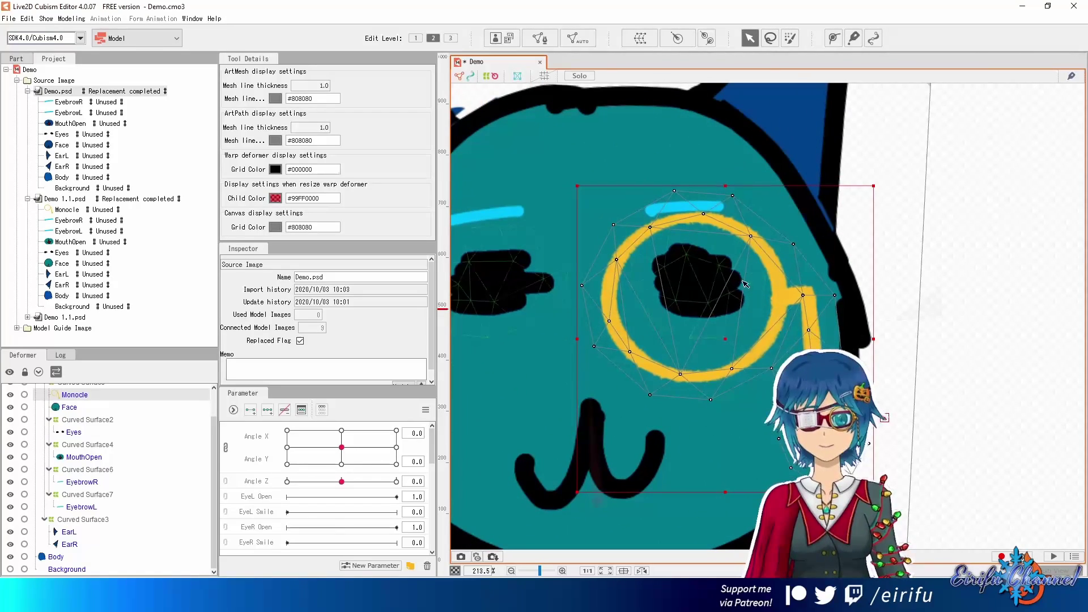
{"action": "left_click", "coordinate": [795, 297]}
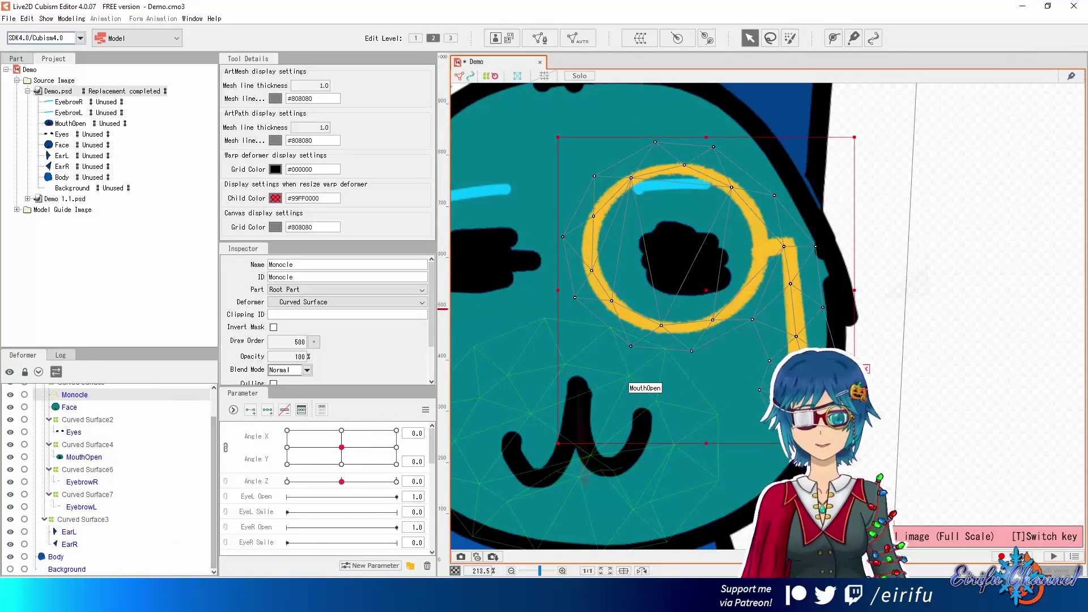
{"action": "scroll", "coordinate": [712, 320], "scroll_direction": "down", "scroll_amount": 4}
{"action": "scroll", "coordinate": [712, 320], "scroll_direction": "up", "scroll_amount": 3}
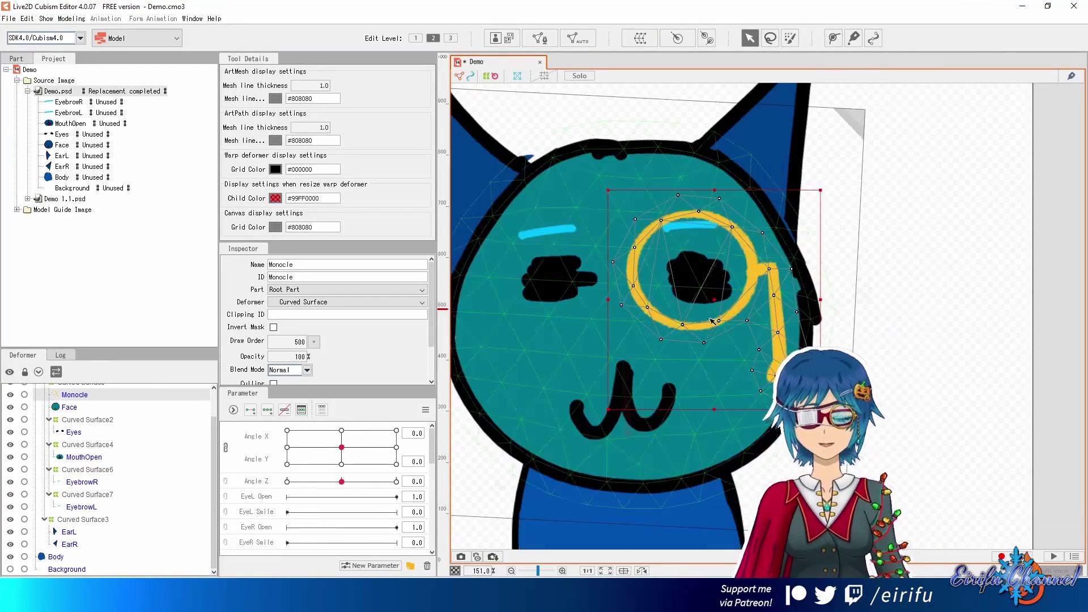
{"action": "scroll", "coordinate": [713, 321], "scroll_direction": "down", "scroll_amount": 2}
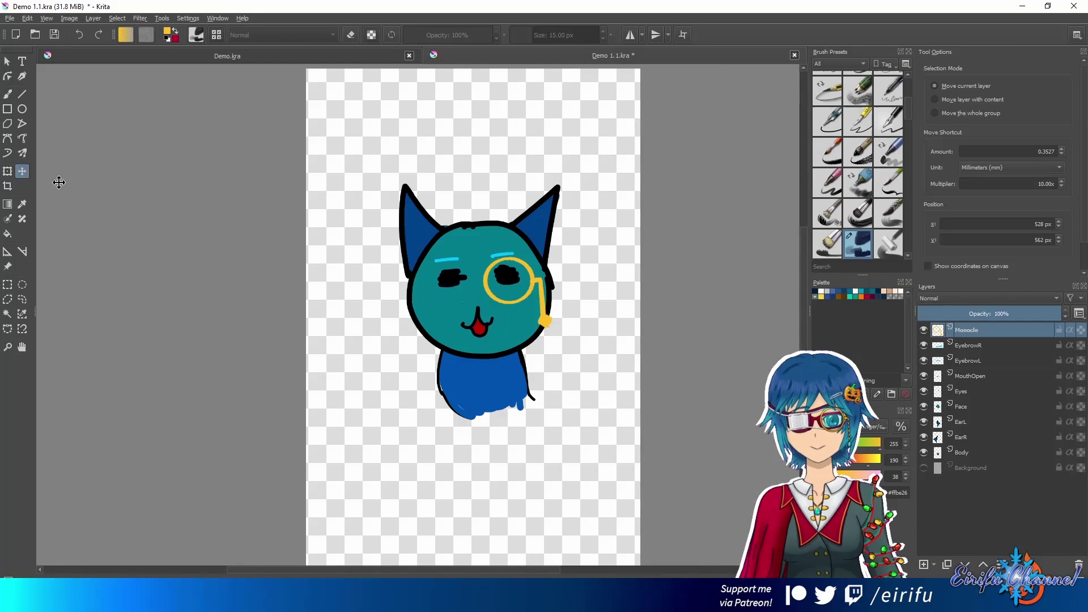
Drag the Monocle layer up from the eye onto the right ear tip, then pick a File menu command
{"action": "left_click_drag", "start_coordinate": [536, 284], "coordinate": [601, 230]}
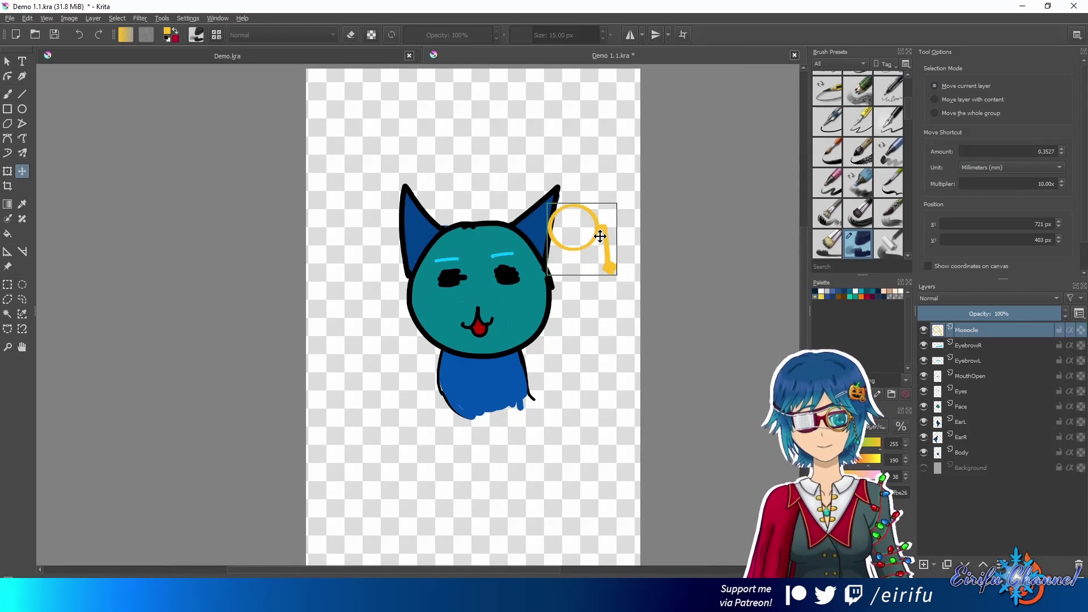
{"action": "left_click_drag", "start_coordinate": [590, 230], "coordinate": [579, 204]}
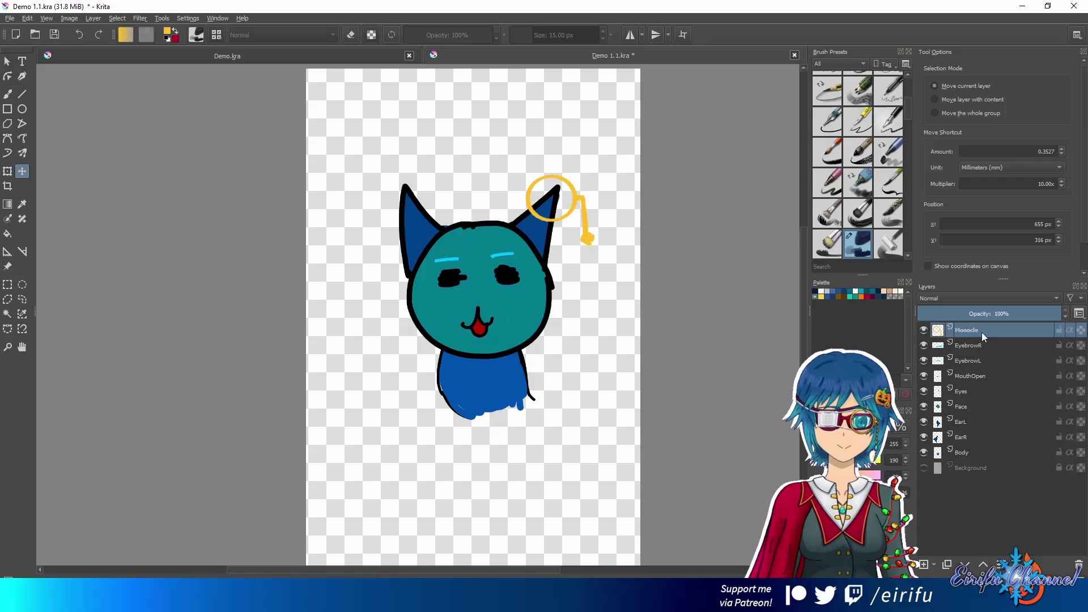
{"action": "left_click", "coordinate": [9, 18]}
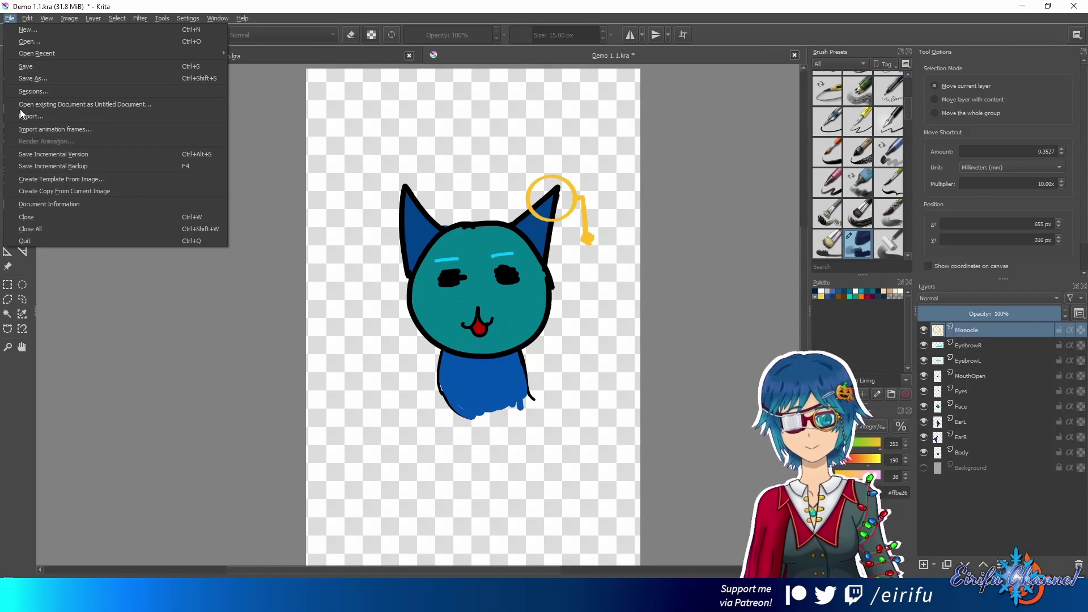
{"action": "left_click", "coordinate": [51, 120]}
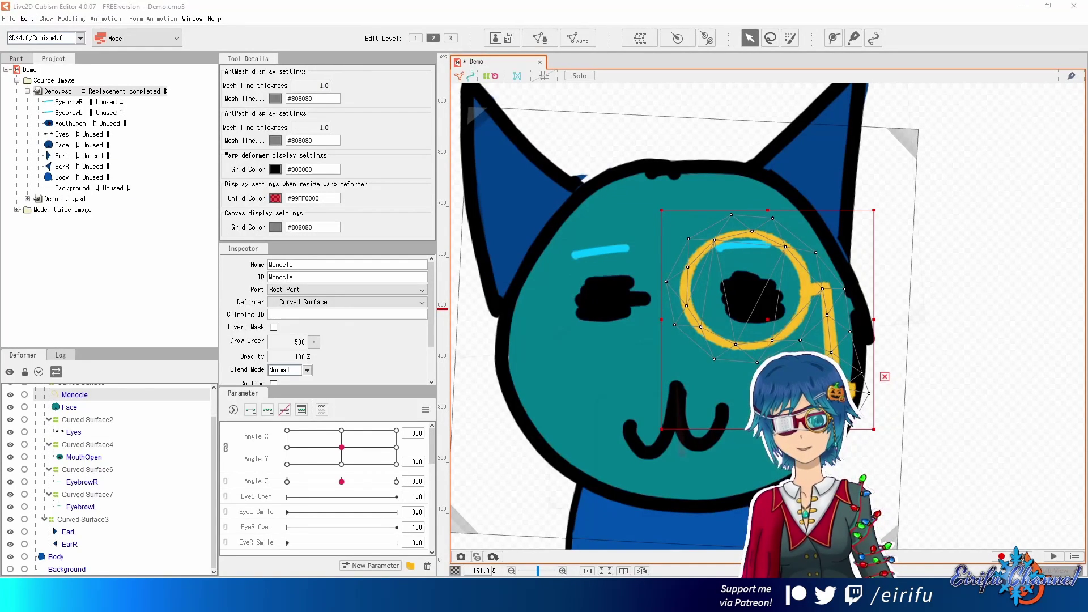
Re-import the updated PSD, replacing Demo 1.1.psd
{"action": "left_click_drag", "start_coordinate": [681, 342], "coordinate": [674, 335]}
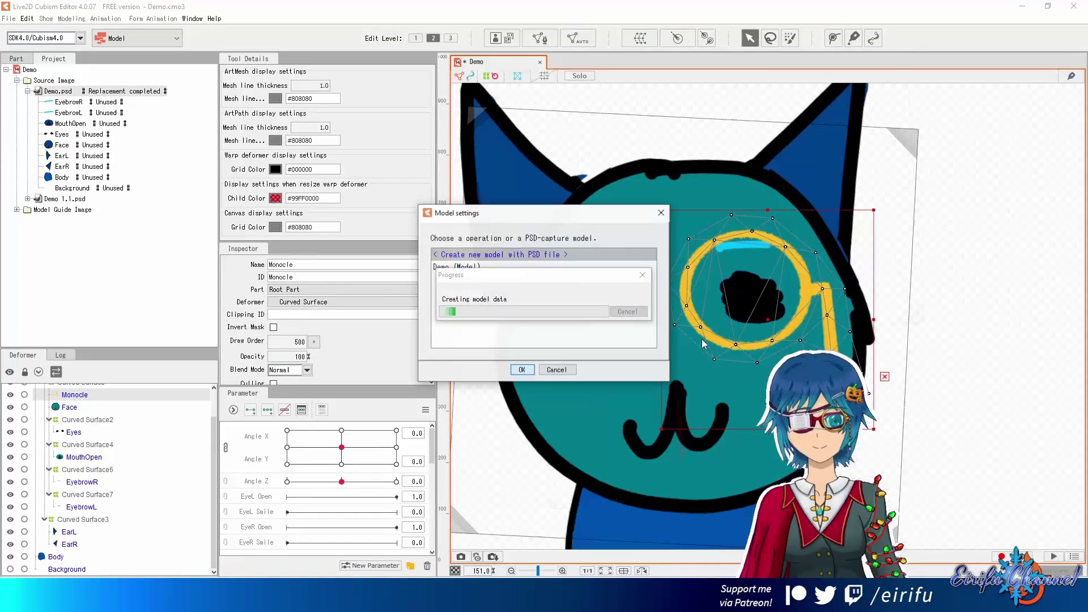
{"action": "left_click", "coordinate": [476, 278]}
{"action": "left_click", "coordinate": [522, 370]}
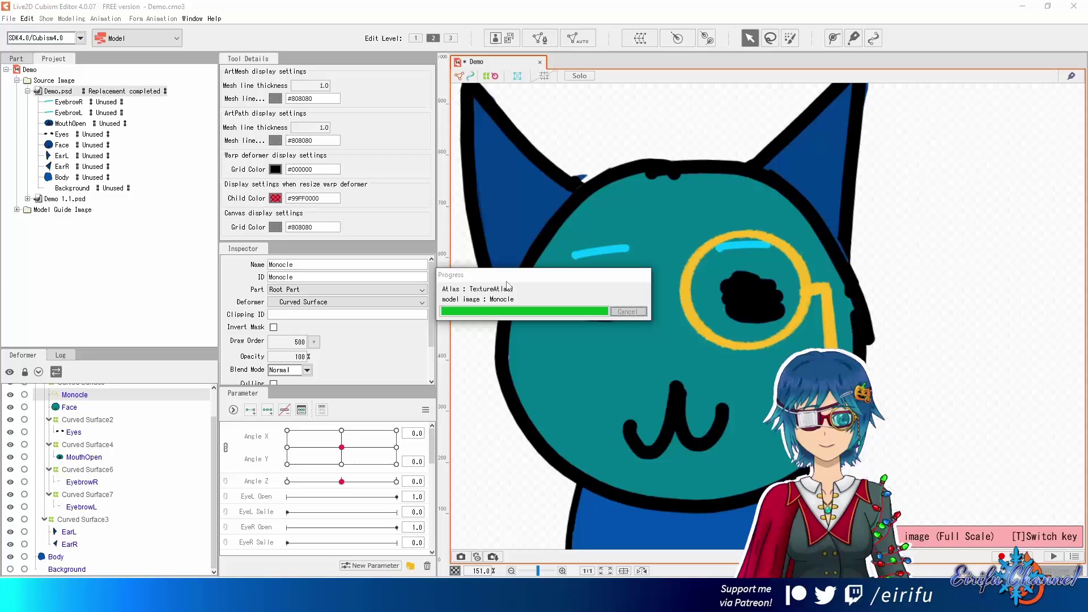
{"action": "scroll", "coordinate": [947, 261], "scroll_direction": "down", "scroll_amount": 2}
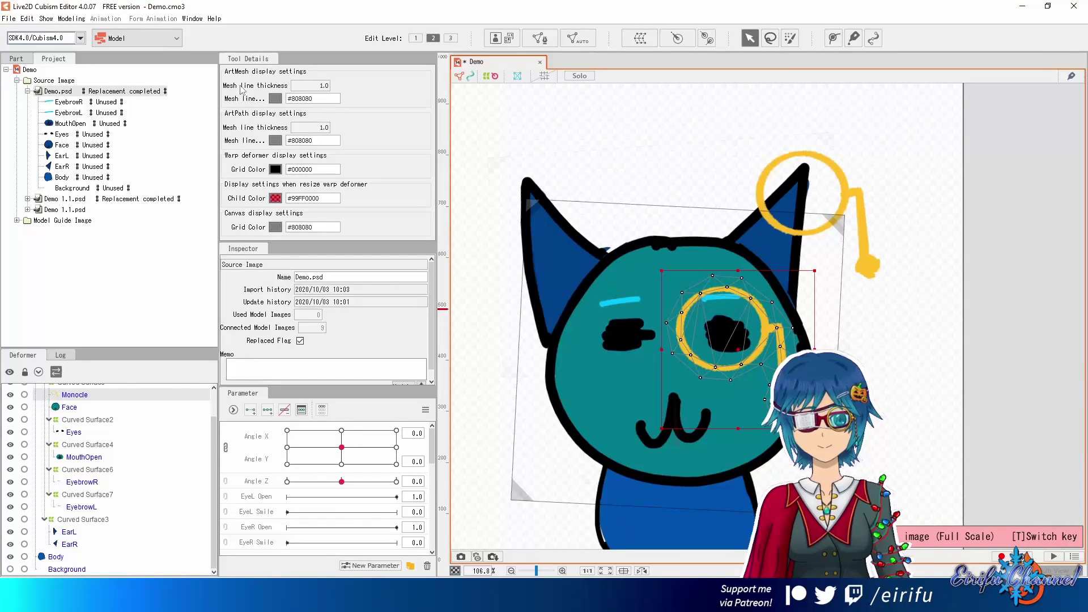
Find the new Monocle layer in the source list and select its new mesh in the Part palette
{"action": "left_click", "coordinate": [27, 199]}
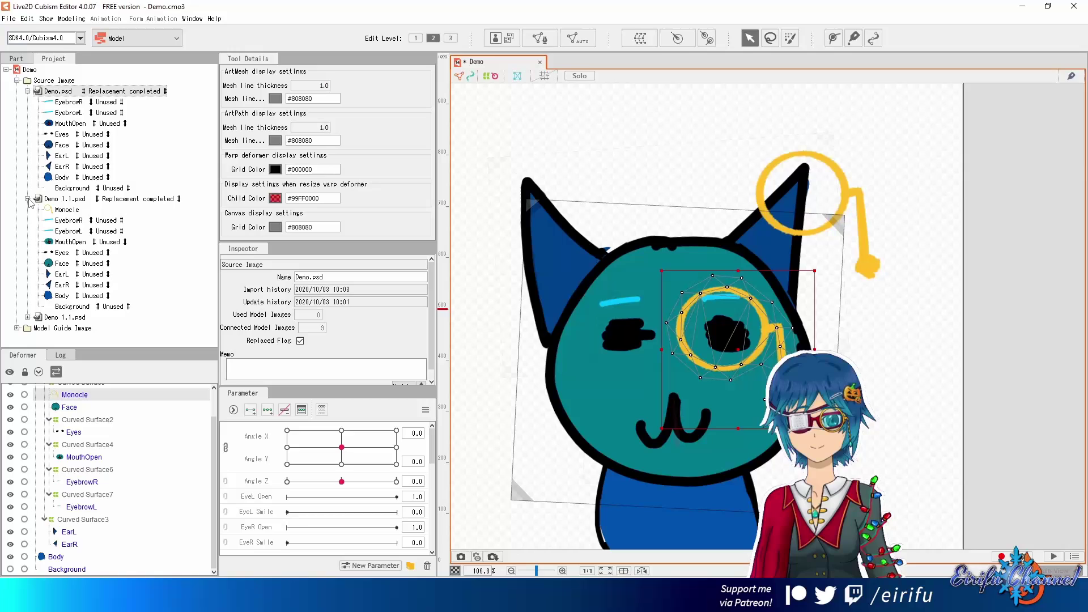
{"action": "left_click", "coordinate": [68, 210]}
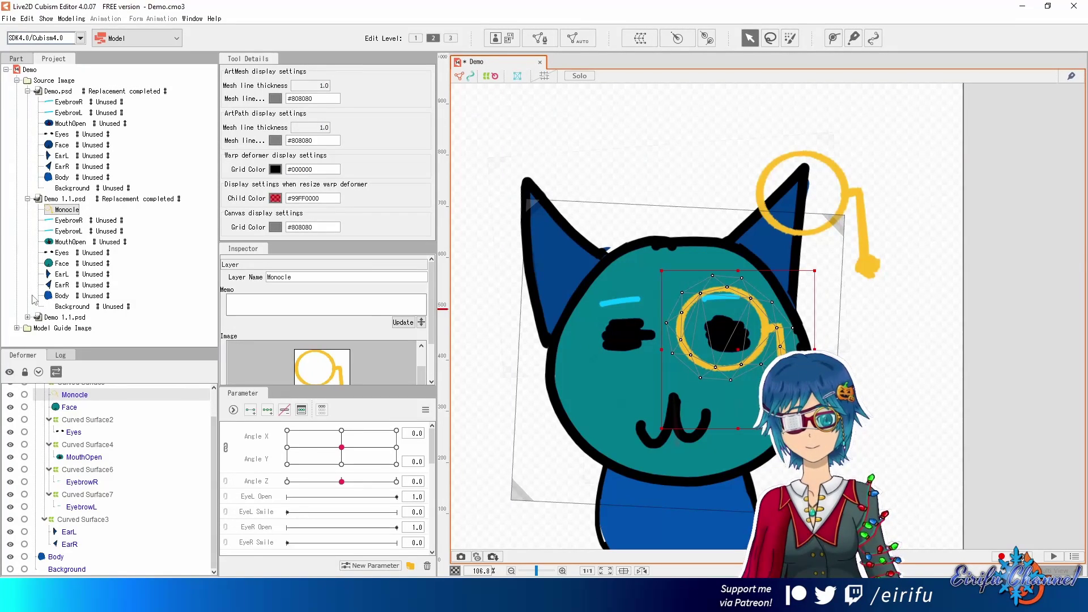
{"action": "left_click", "coordinate": [20, 58]}
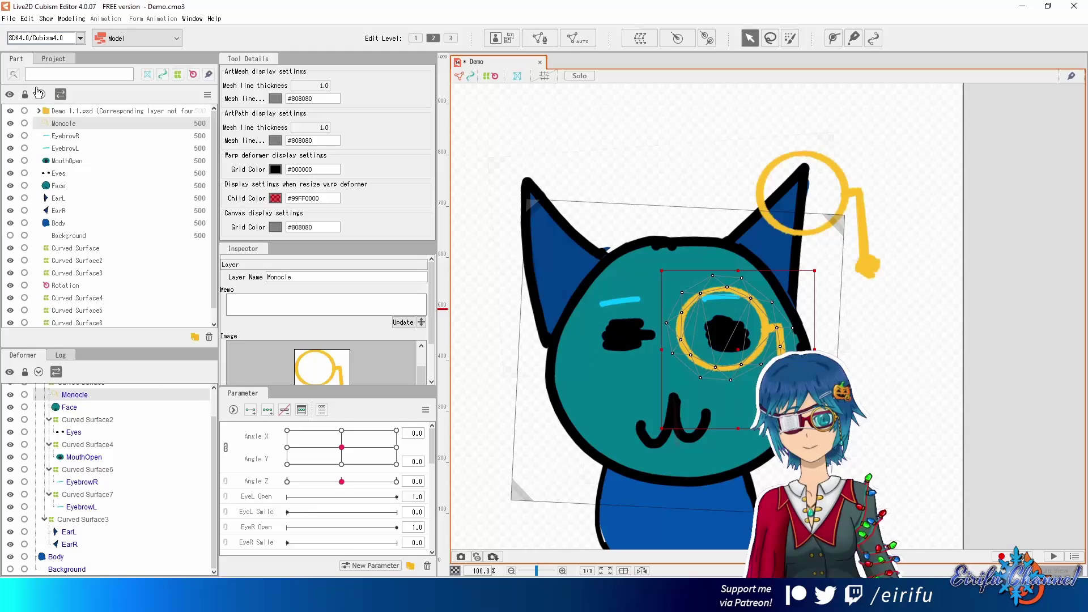
{"action": "left_click", "coordinate": [39, 111]}
{"action": "left_click", "coordinate": [73, 125]}
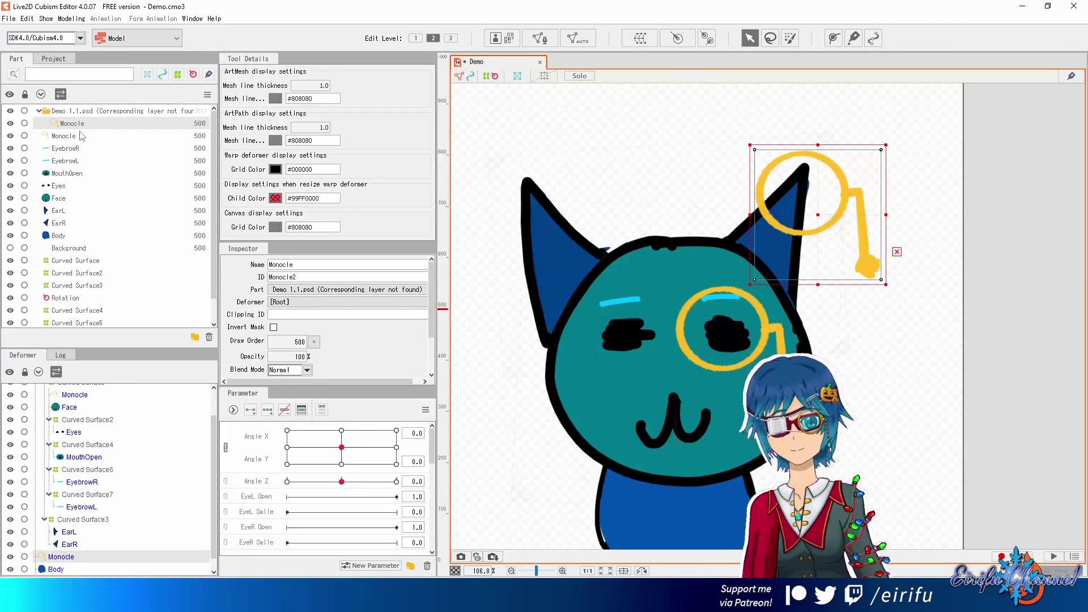
Move Monocle2 out of the Demo 1.1.psd folder into the Root Part, then select the eye monocle
{"action": "left_click_drag", "start_coordinate": [73, 123], "coordinate": [56, 117]}
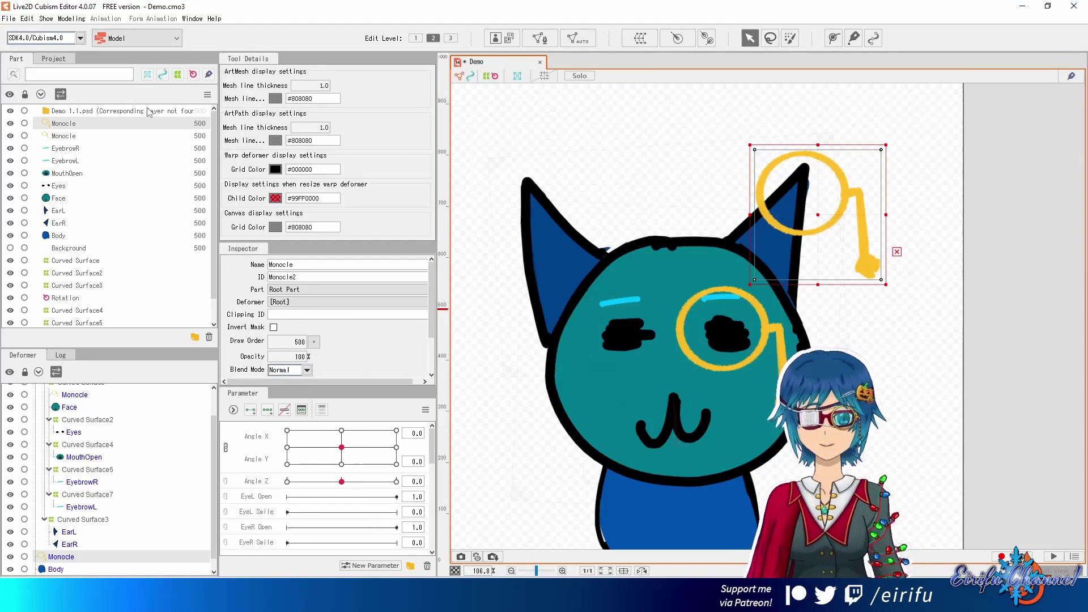
{"action": "left_click", "coordinate": [762, 350]}
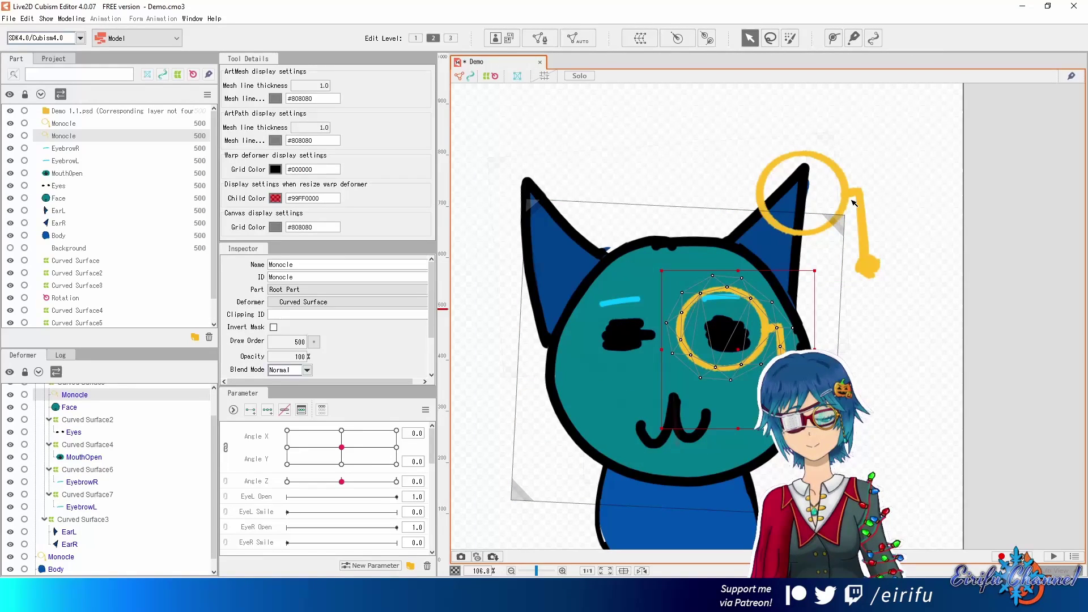
Reselect the eye Monocle mesh and apply the new Monocle layer from the latest Demo 1.1.psd to it
{"action": "left_click", "coordinate": [879, 330]}
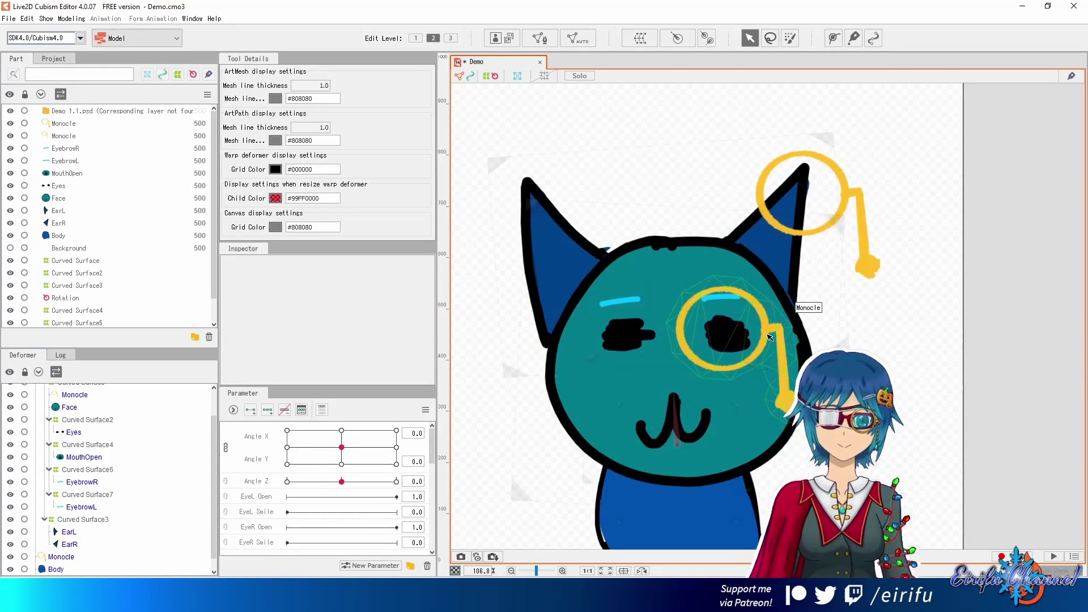
{"action": "left_click", "coordinate": [792, 338]}
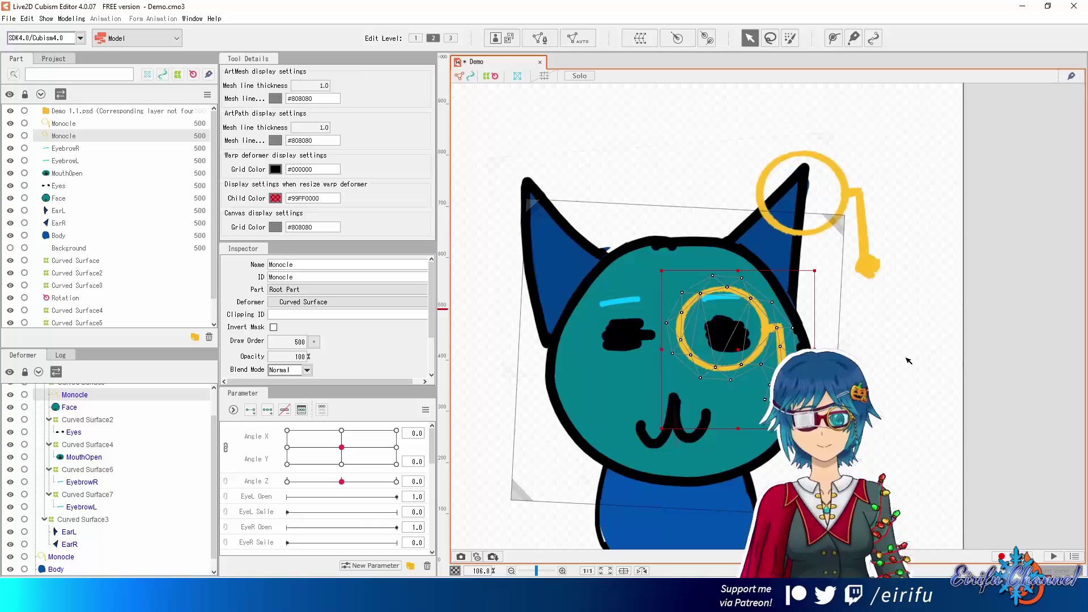
{"action": "left_click", "coordinate": [53, 59]}
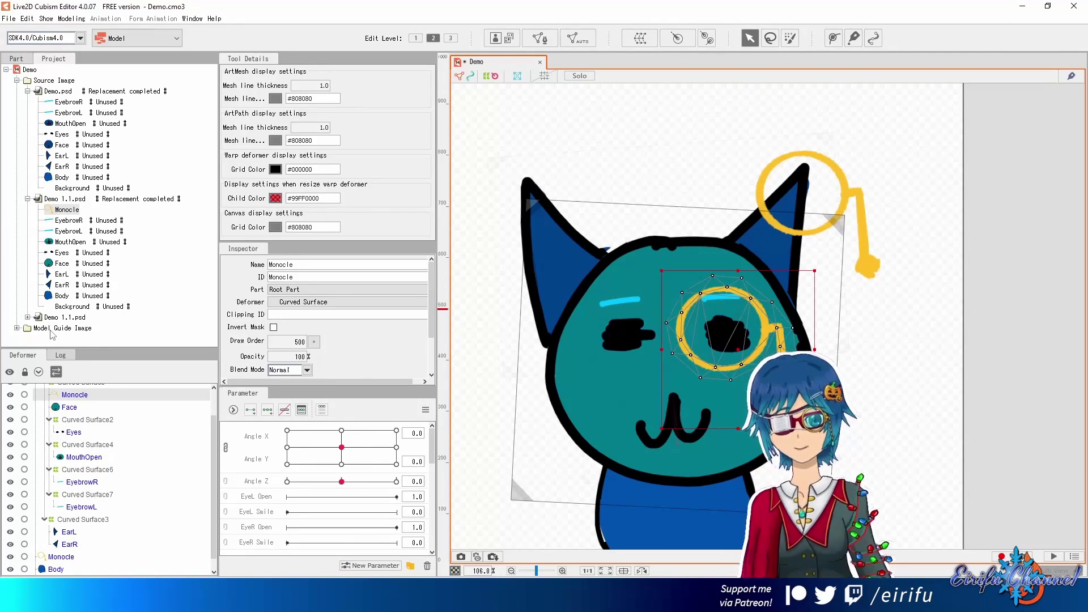
{"action": "left_click", "coordinate": [27, 317]}
{"action": "scroll", "coordinate": [129, 246], "scroll_direction": "down", "scroll_amount": 1}
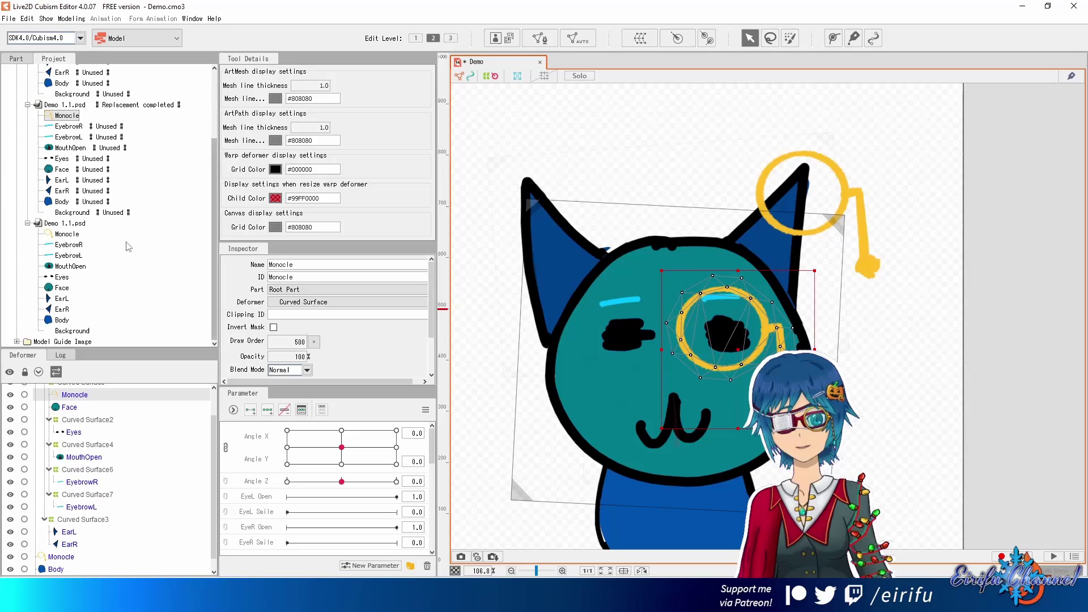
{"action": "right_click", "coordinate": [68, 234]}
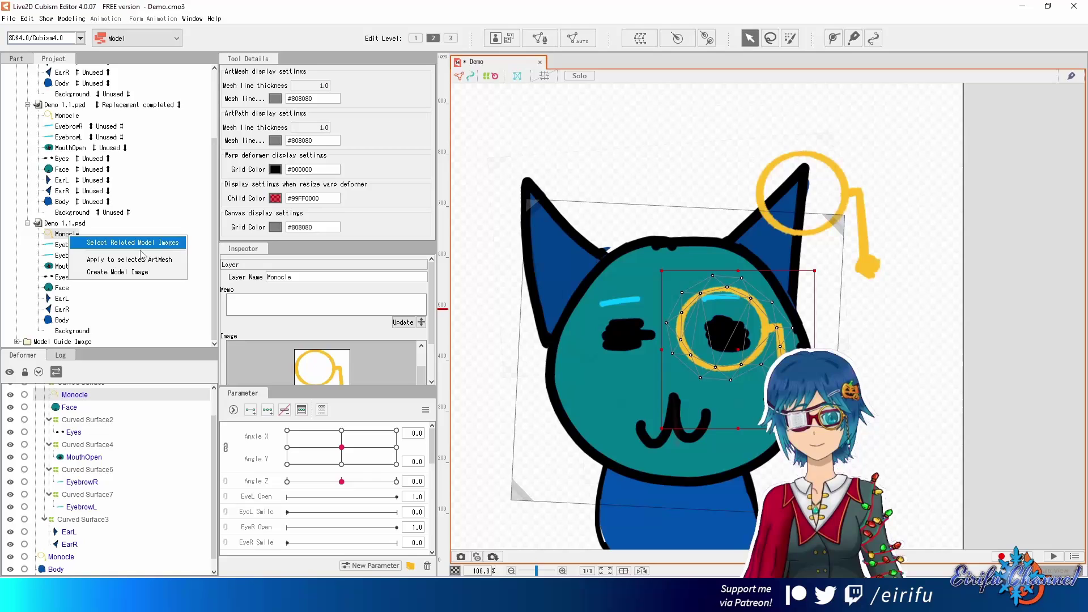
{"action": "left_click", "coordinate": [122, 261]}
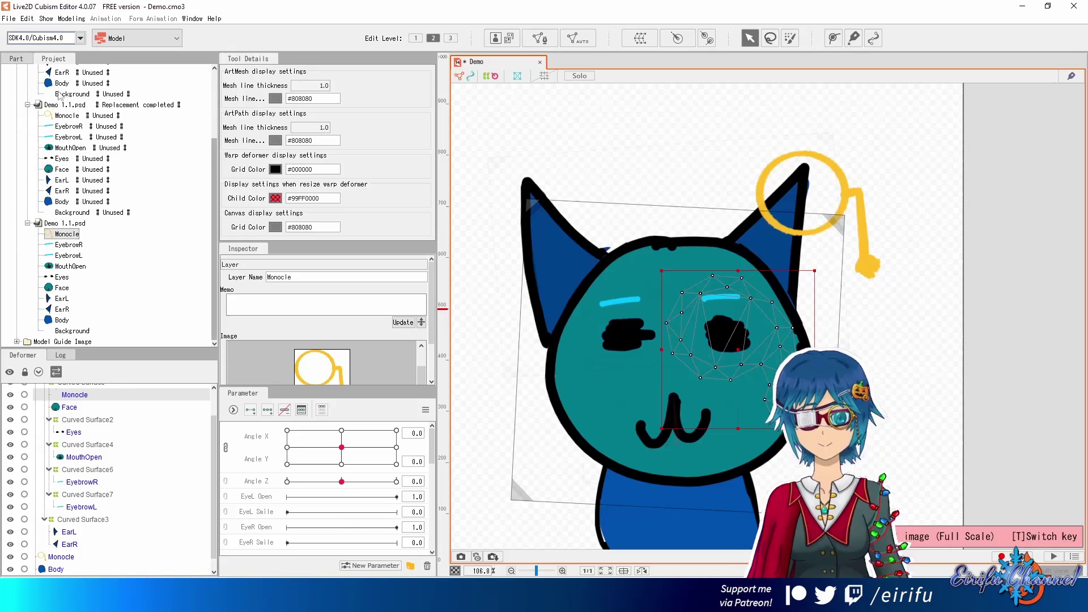
{"action": "left_click", "coordinate": [16, 58]}
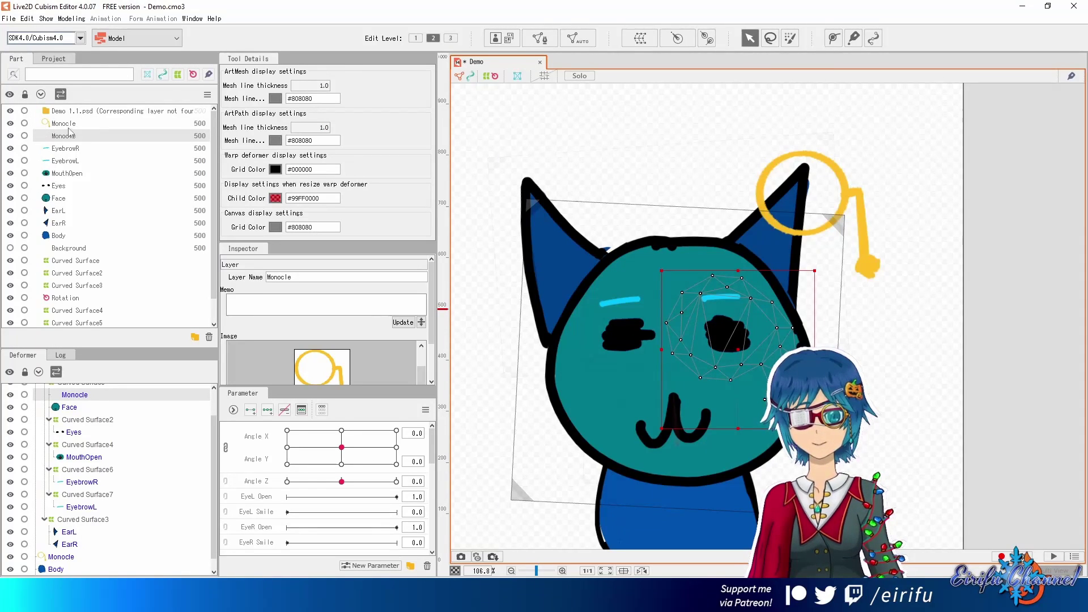
Delete the duplicate monocle mesh and select the remaining Monocle mesh
{"action": "left_click", "coordinate": [63, 125]}
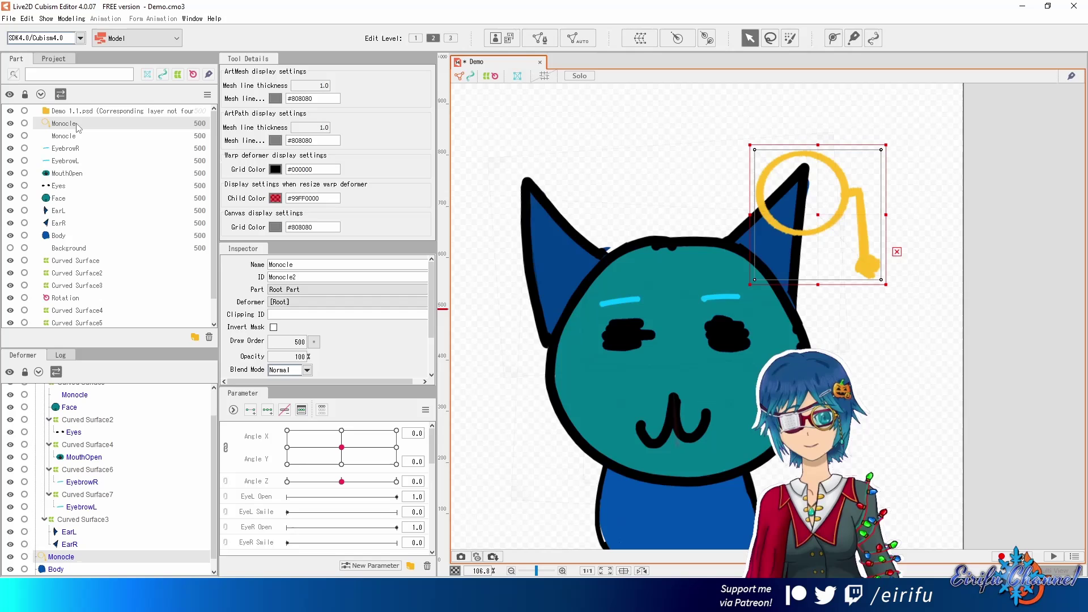
{"action": "key", "text": "Delete"}
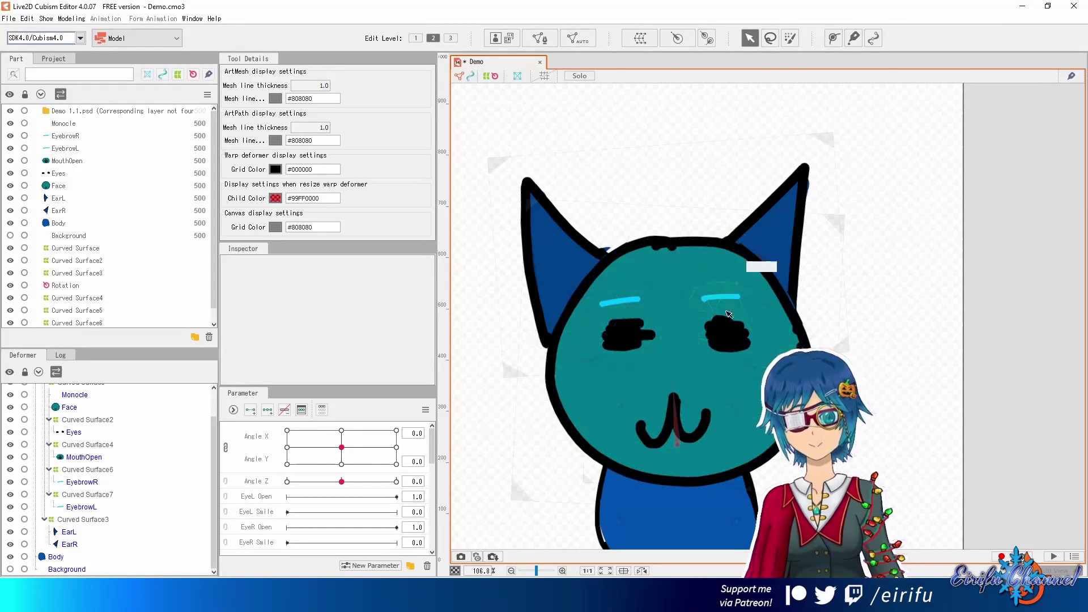
{"action": "left_click", "coordinate": [581, 40]}
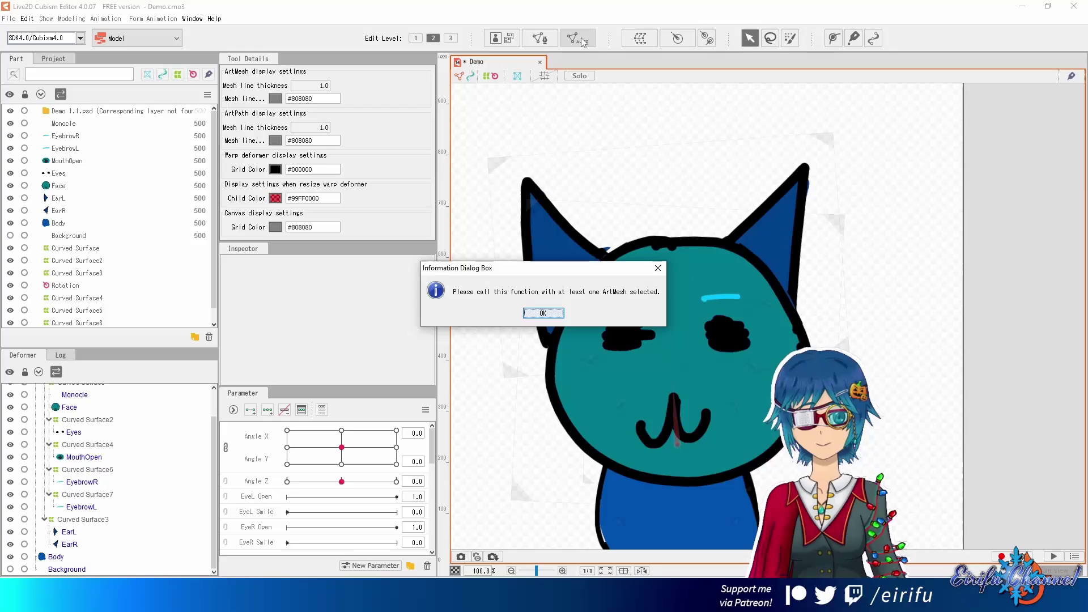
{"action": "left_click", "coordinate": [543, 313]}
{"action": "left_click", "coordinate": [63, 124]}
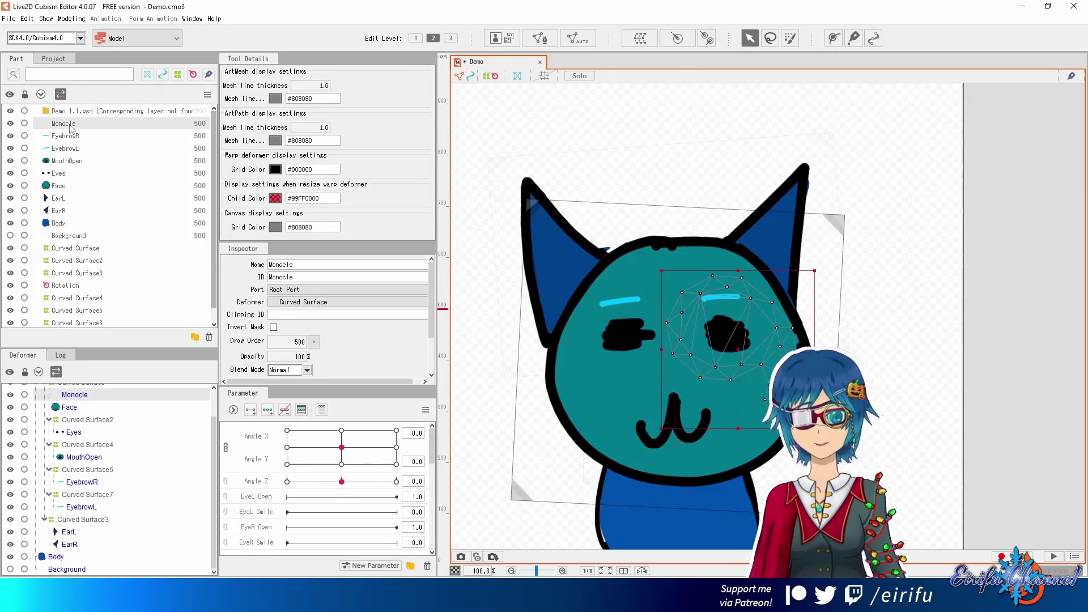
Auto-generate the Monocle's mesh with the Standard preset, then select the EyebrowR layer
{"action": "left_click", "coordinate": [575, 41]}
{"action": "left_click", "coordinate": [518, 248]}
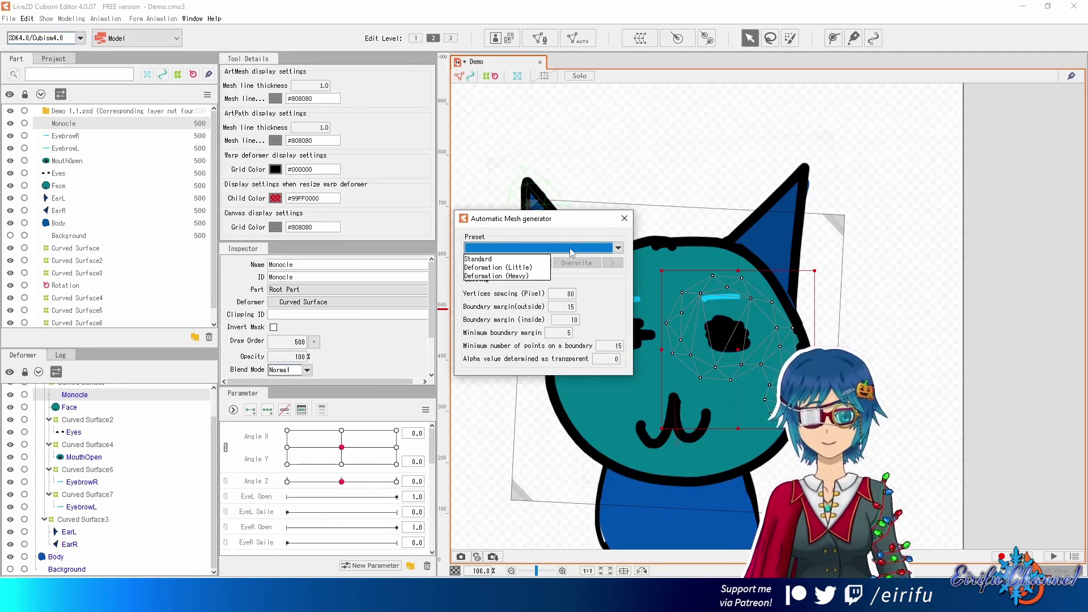
{"action": "left_click", "coordinate": [518, 259]}
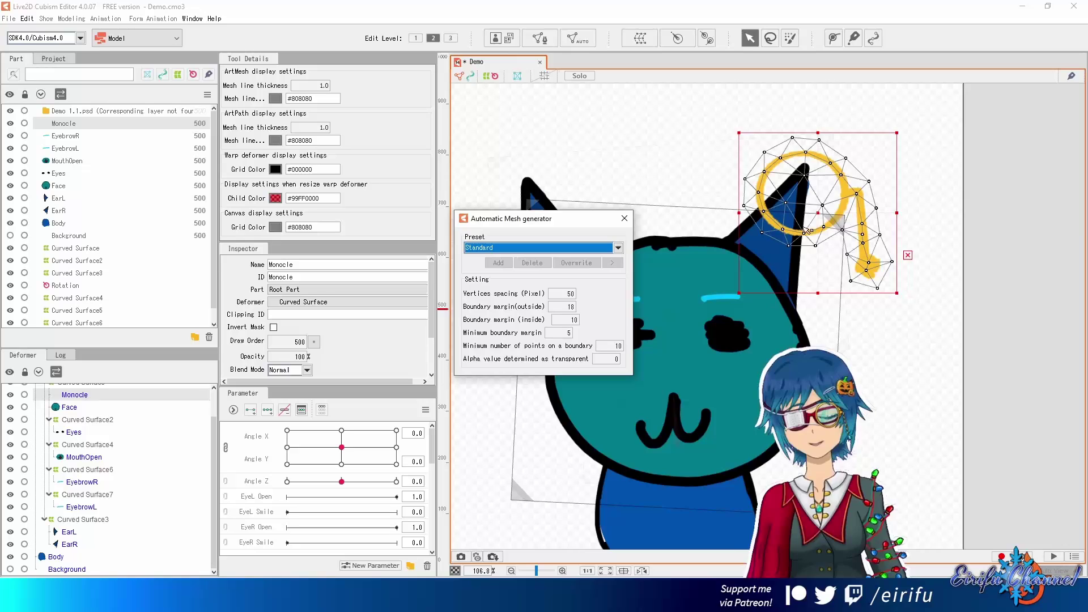
{"action": "left_click", "coordinate": [624, 219]}
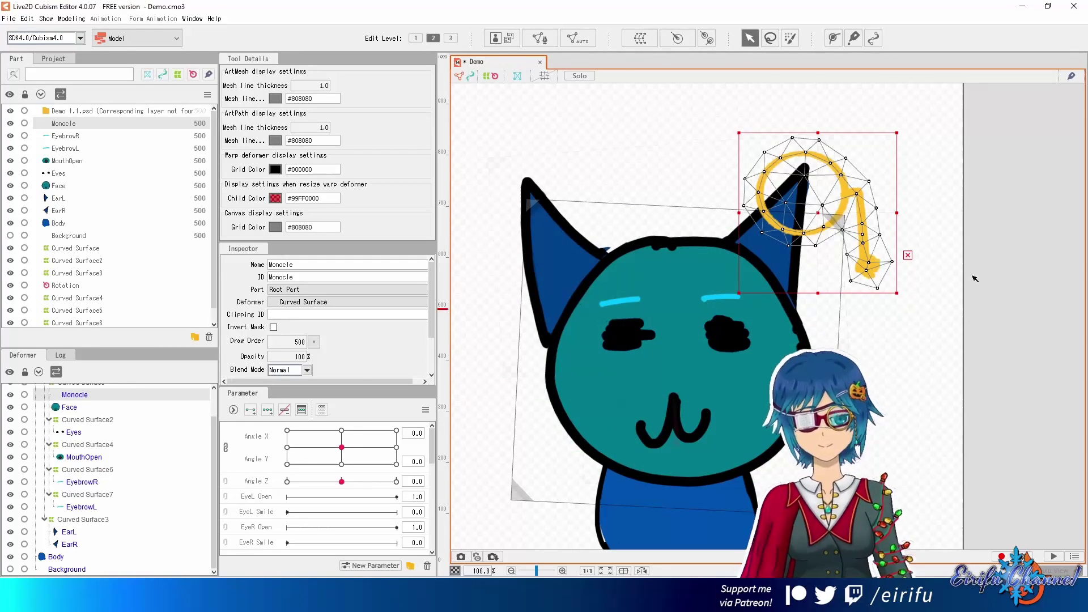
{"action": "left_click", "coordinate": [906, 278]}
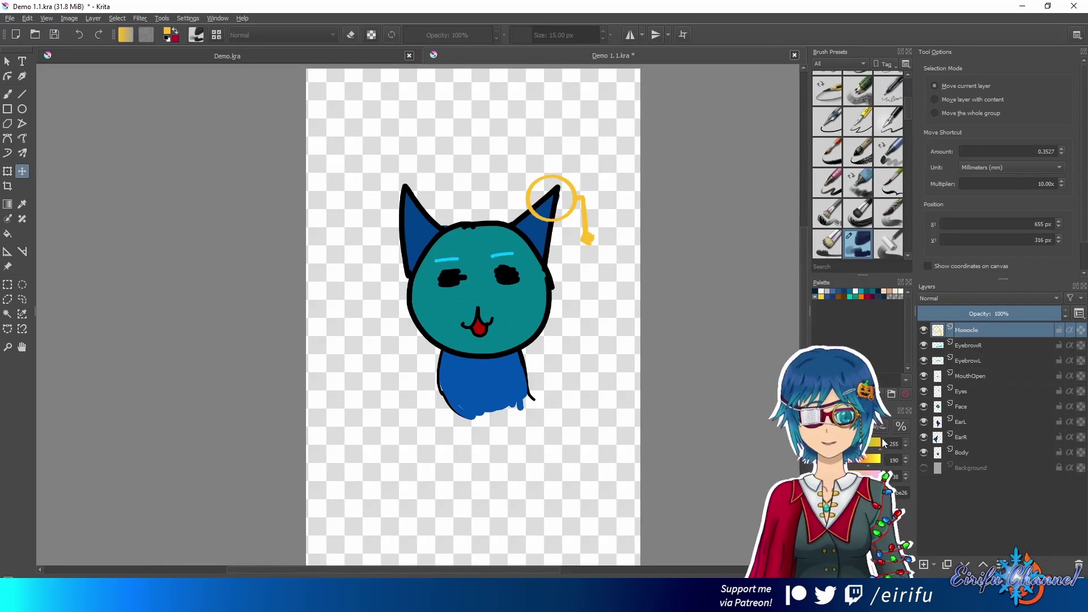
{"action": "left_click", "coordinate": [981, 341]}
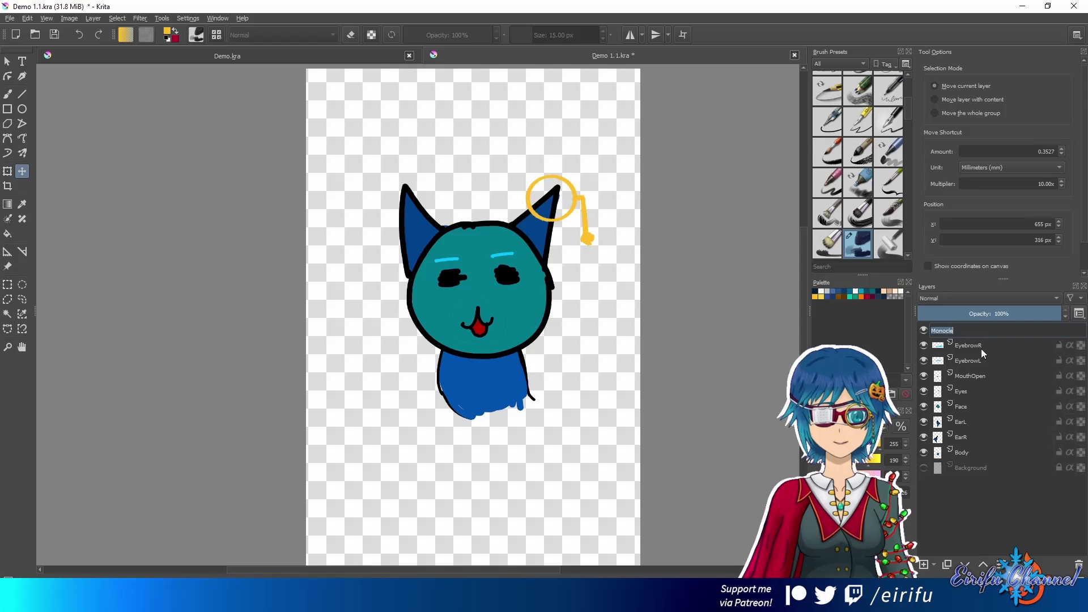
Prefix the Monocle layer's name with 'Ear' in Krita's Layers docker so it reads EarMonocle
{"action": "left_click", "coordinate": [988, 393]}
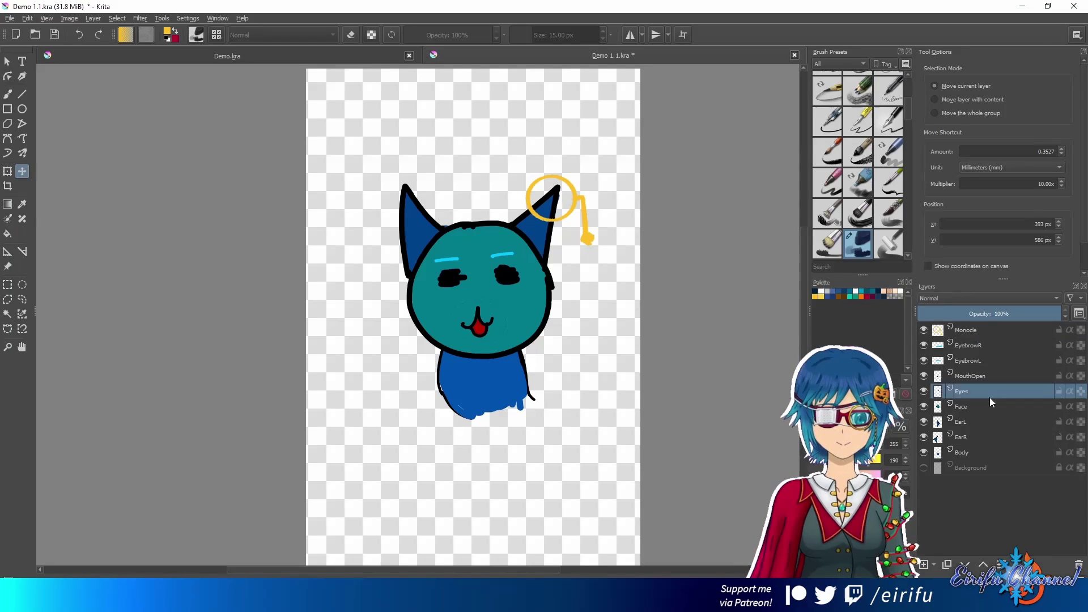
{"action": "double_click", "coordinate": [986, 330]}
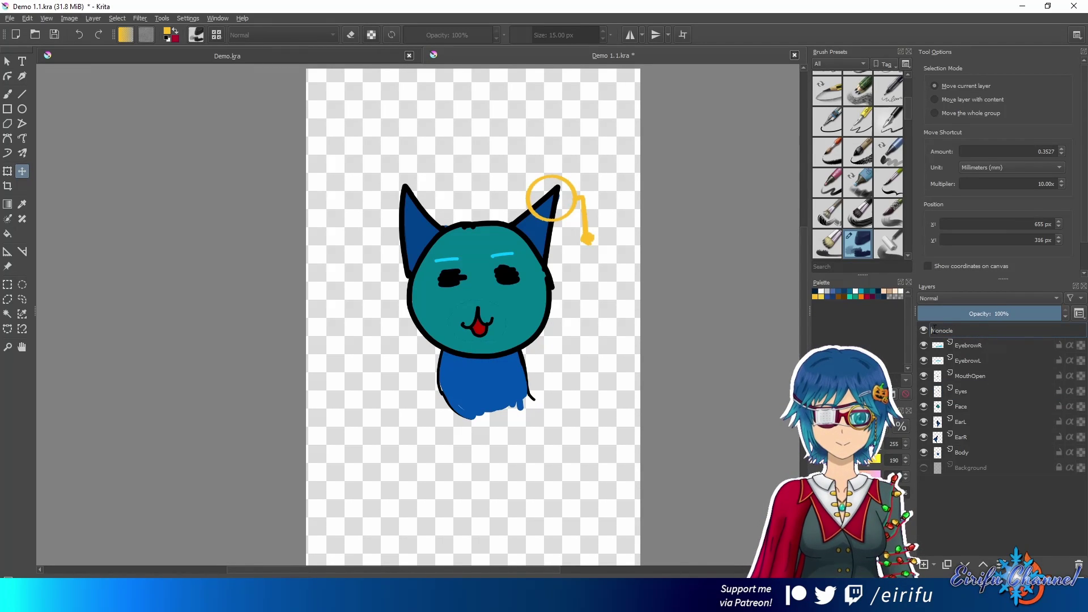
{"action": "left_click", "coordinate": [1028, 335]}
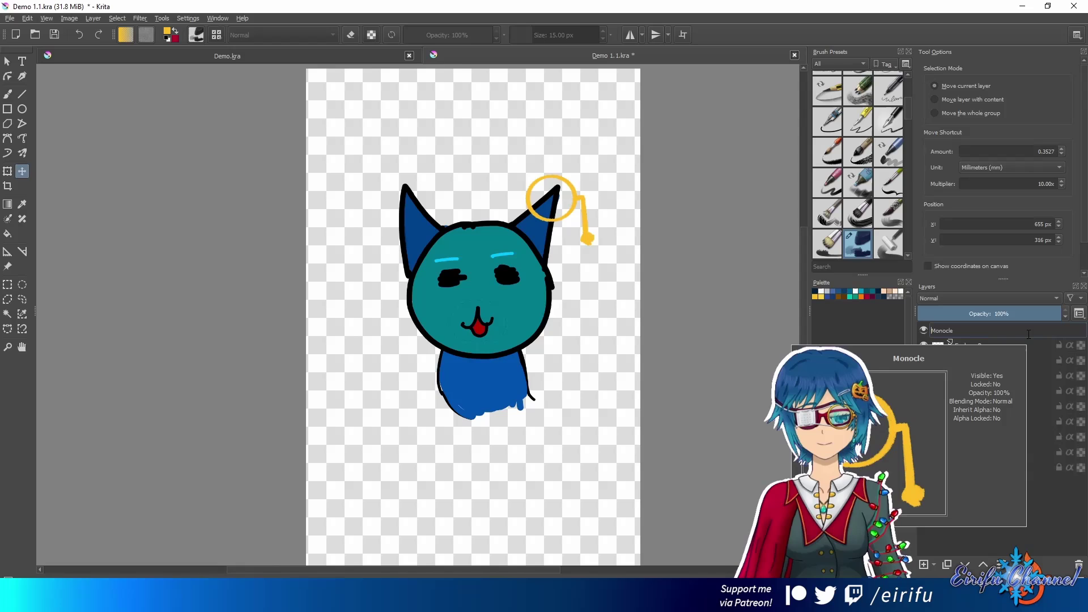
{"action": "type", "text": "Ear"}
{"action": "key", "text": "Return"}
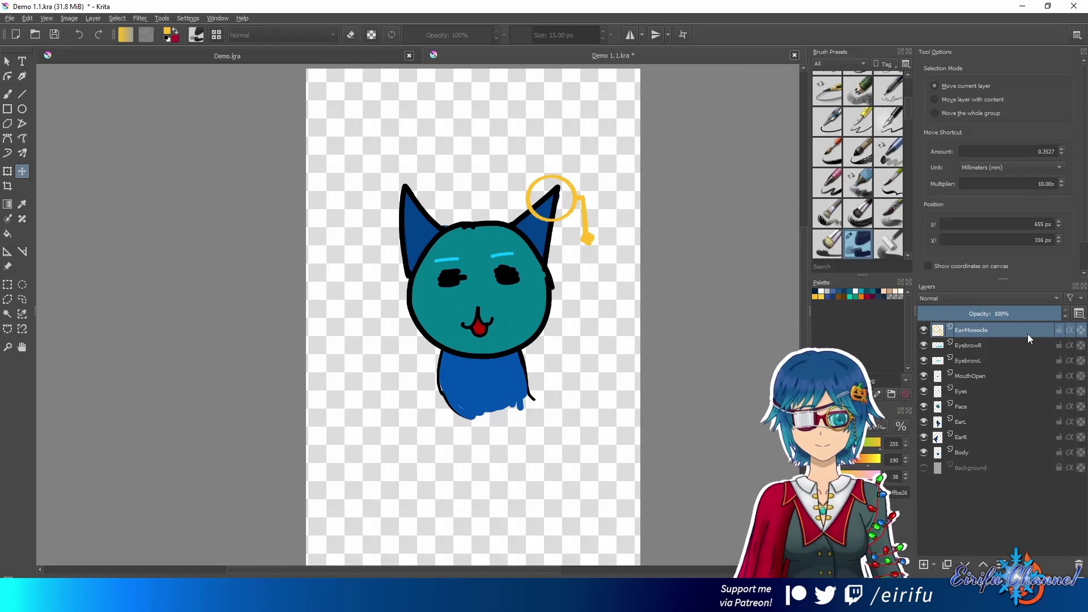
{"action": "double_click", "coordinate": [1015, 336]}
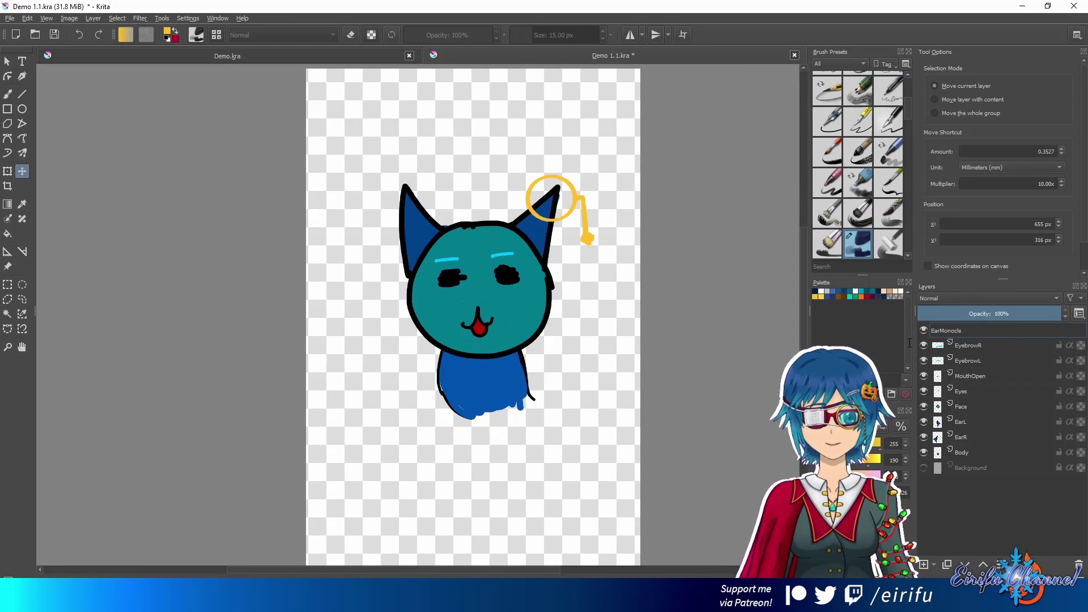
{"action": "left_click", "coordinate": [989, 491]}
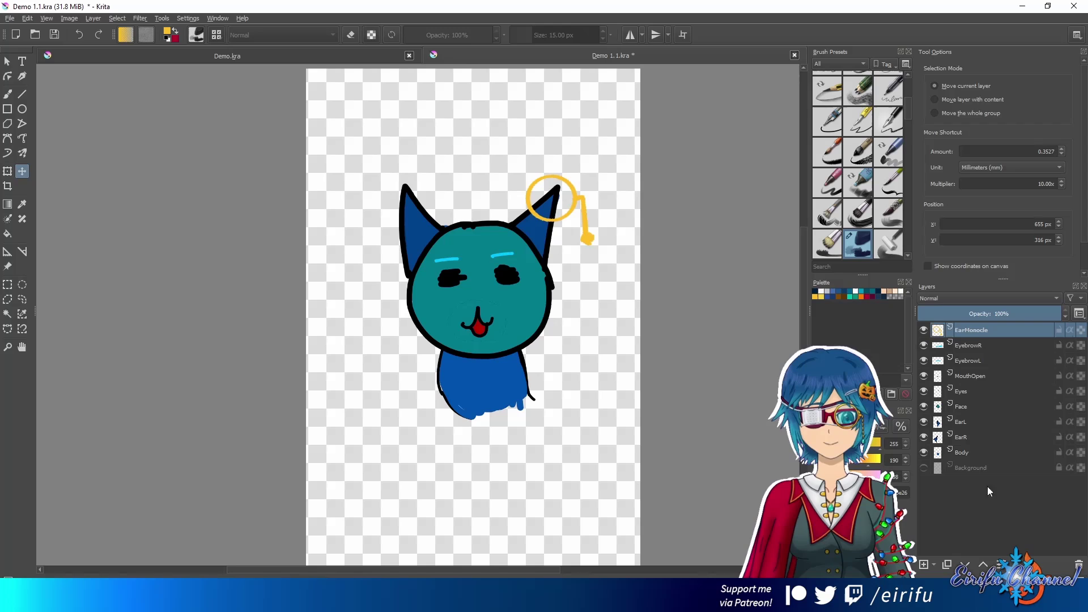
{"action": "left_click", "coordinate": [9, 18]}
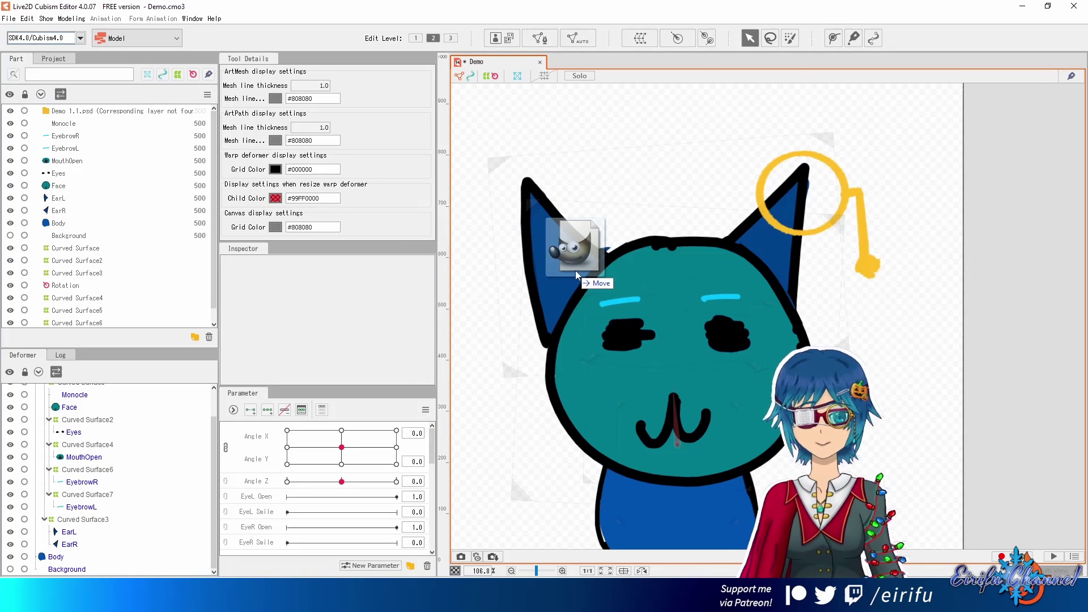
{"action": "left_click_drag", "start_coordinate": [576, 270], "coordinate": [580, 279]}
{"action": "double_click", "coordinate": [488, 266]}
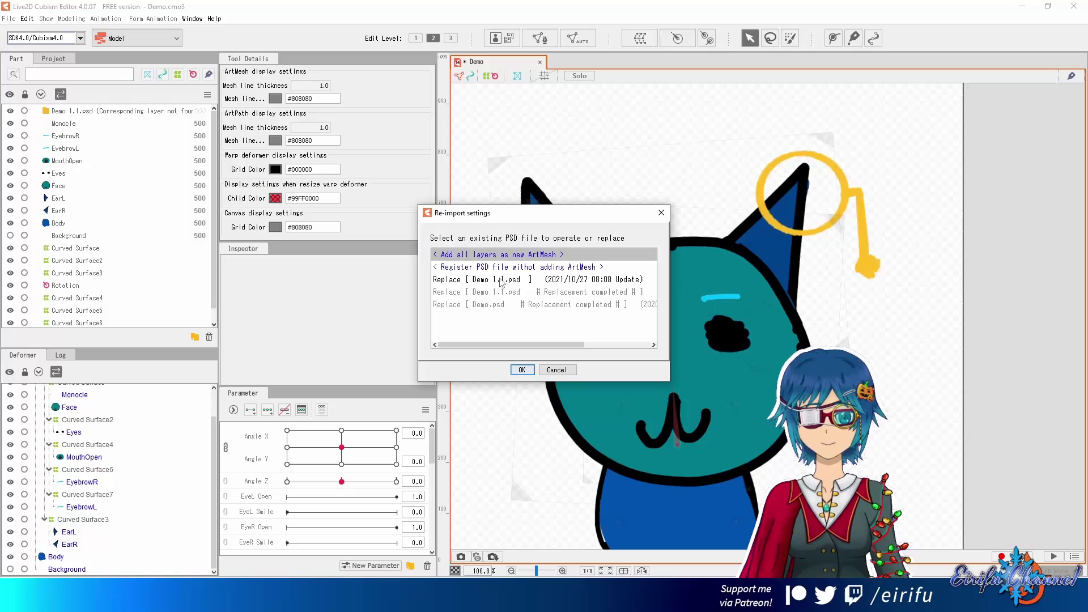
{"action": "left_click", "coordinate": [492, 281]}
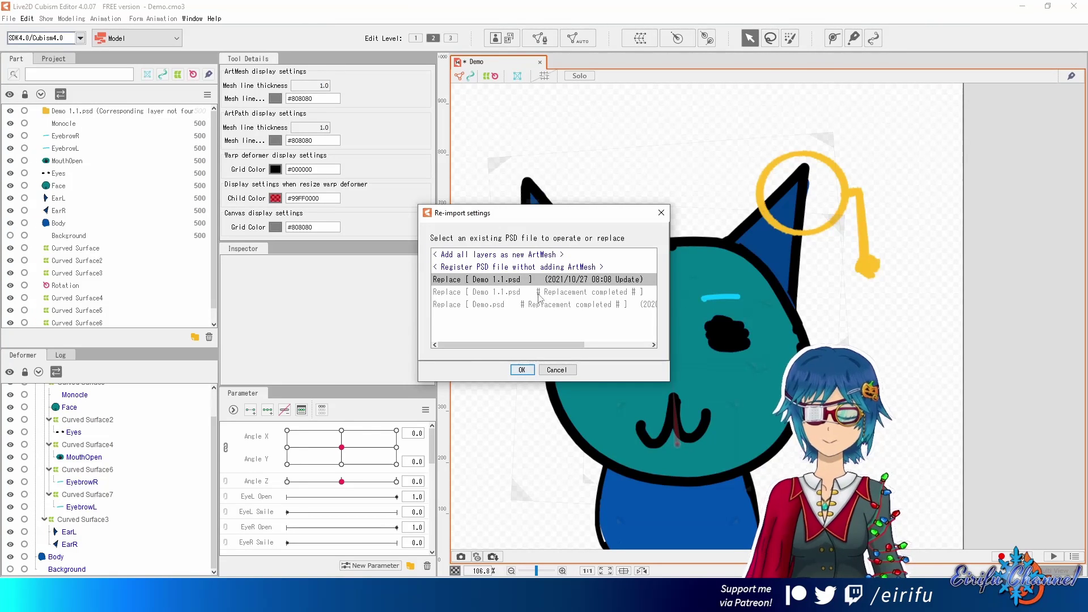
{"action": "double_click", "coordinate": [504, 281]}
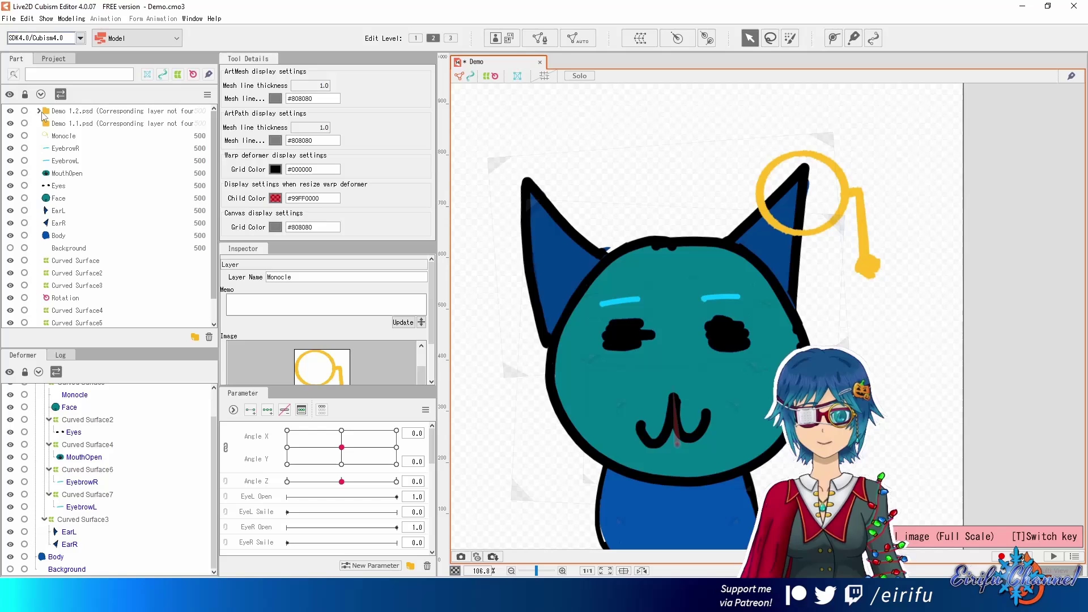
{"action": "left_click", "coordinate": [40, 111]}
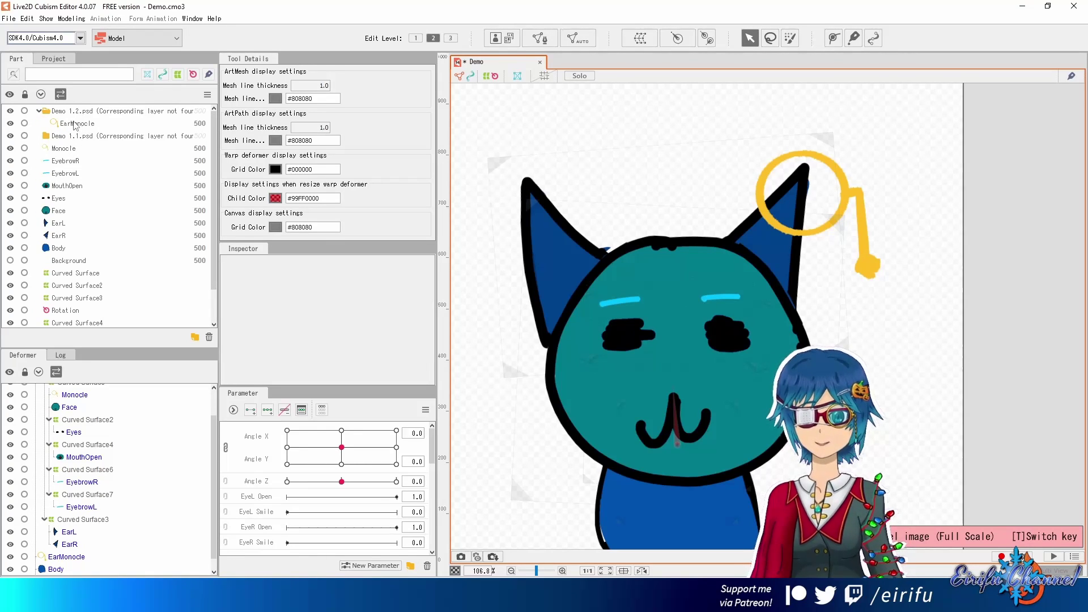
{"action": "left_click", "coordinate": [77, 123]}
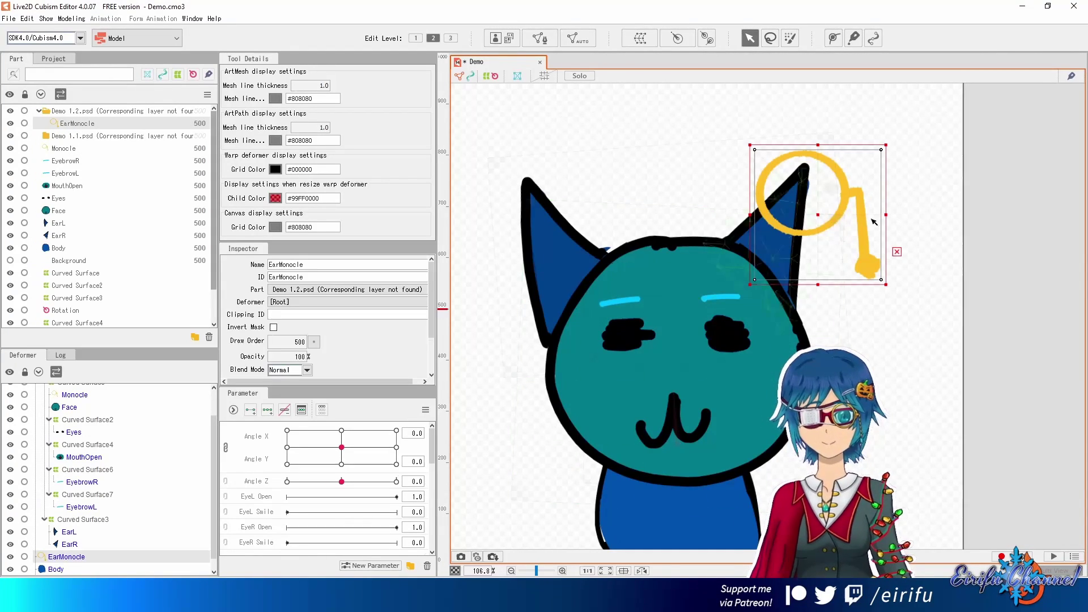
{"action": "left_click_drag", "start_coordinate": [860, 204], "coordinate": [906, 317]}
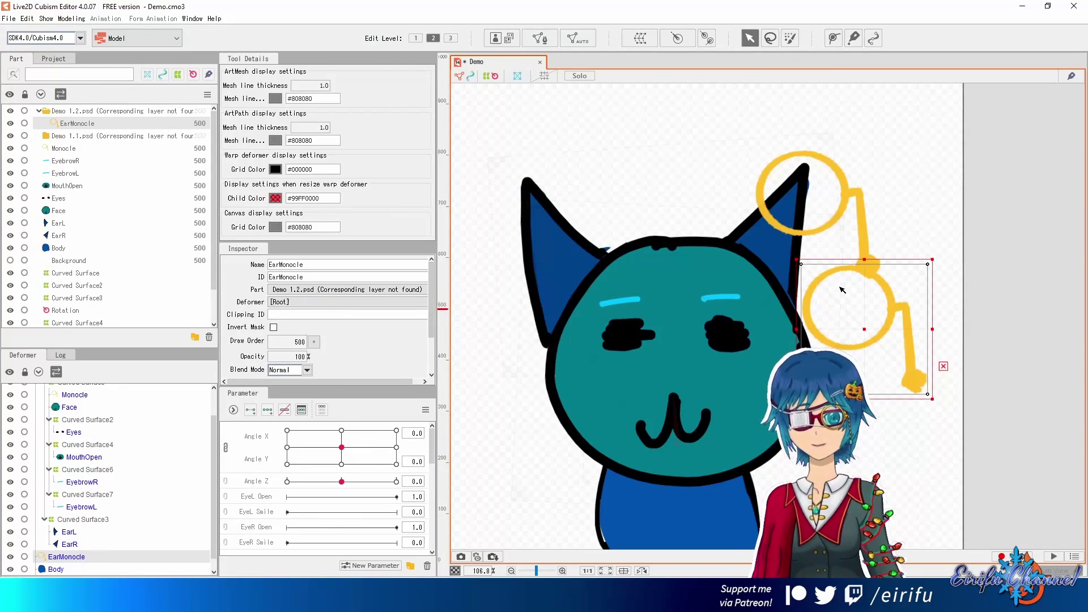
{"action": "key", "text": "Delete"}
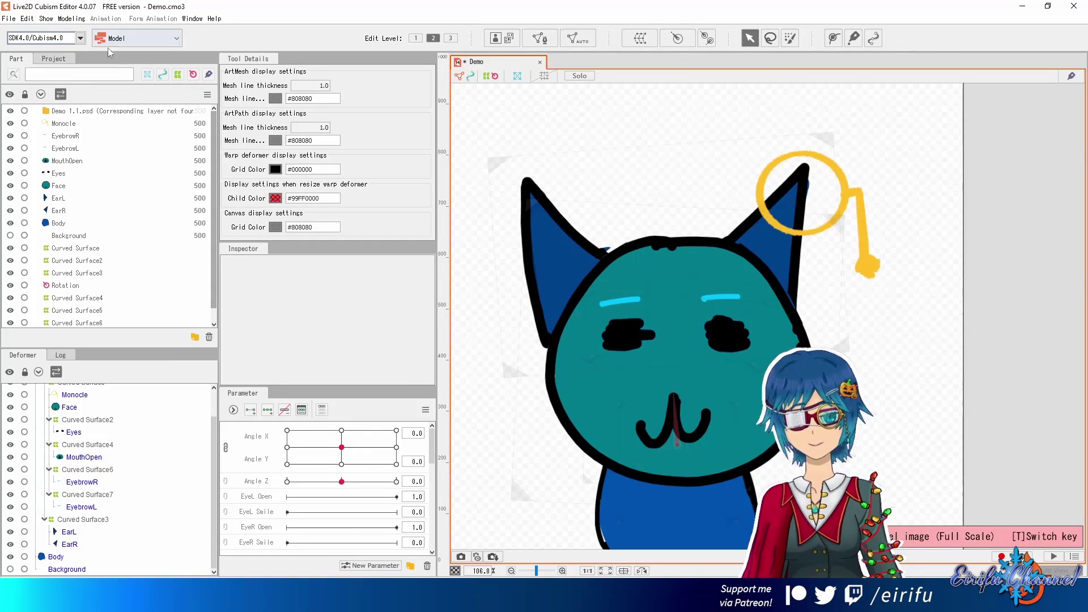
Delete the leftover Demo 1.1.psd part together with its children
{"action": "left_click", "coordinate": [77, 111]}
{"action": "key", "text": "Delete"}
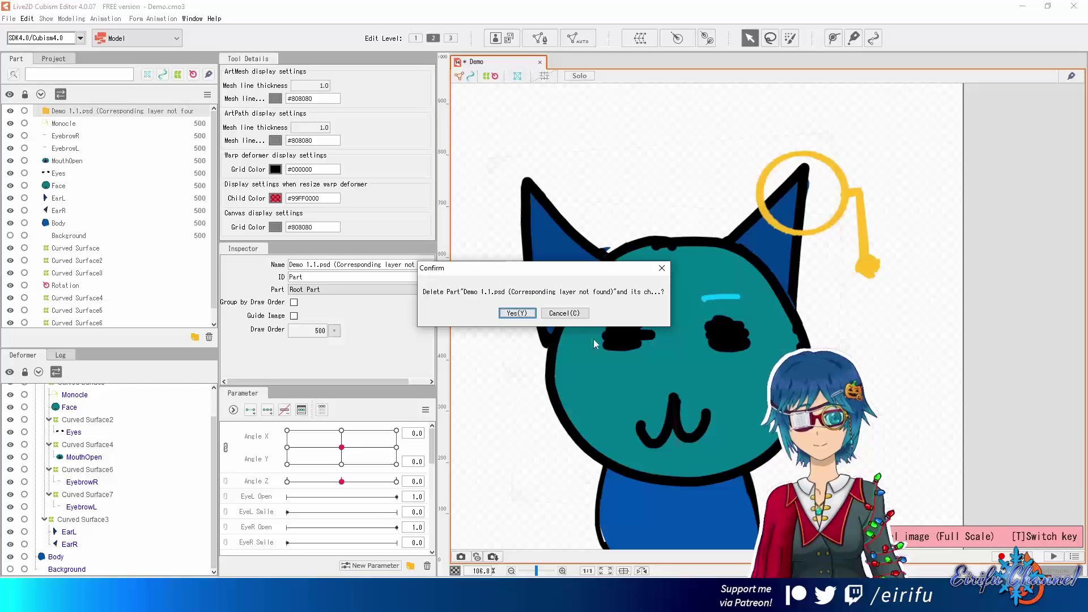
{"action": "left_click", "coordinate": [533, 315]}
Delete Demo.psd's unused layers, then remove the Demo.psd source image
{"action": "left_click", "coordinate": [67, 60]}
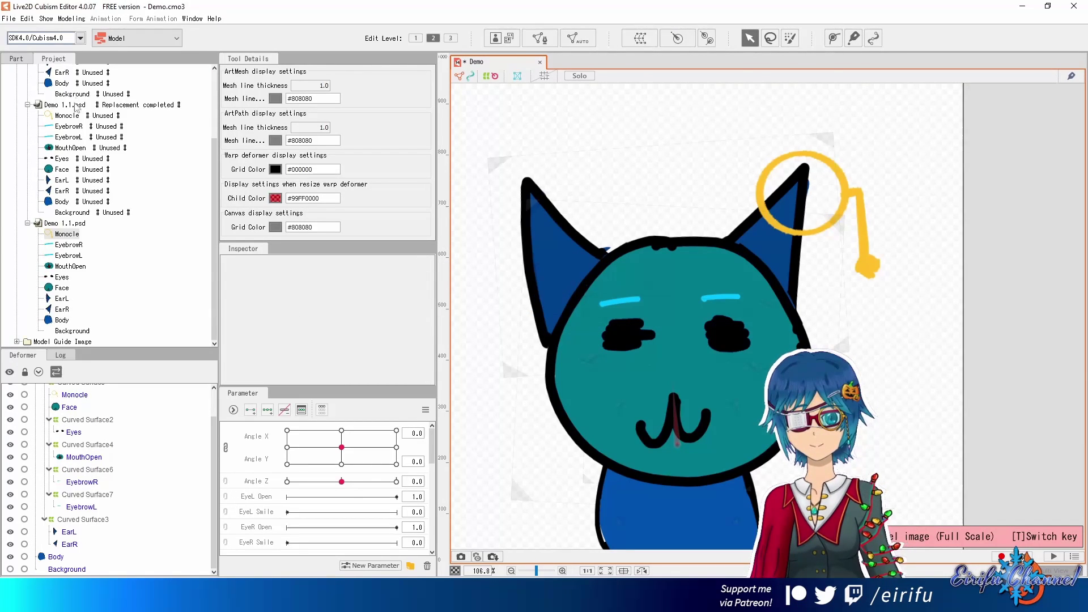
{"action": "scroll", "coordinate": [76, 122], "scroll_direction": "up", "scroll_amount": 3}
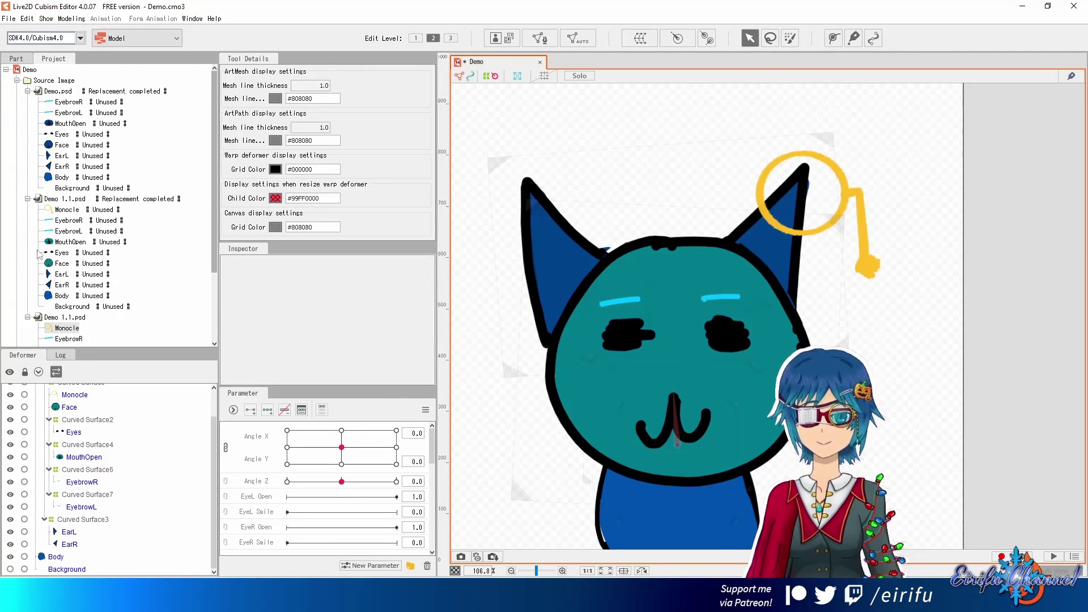
{"action": "right_click", "coordinate": [54, 91]}
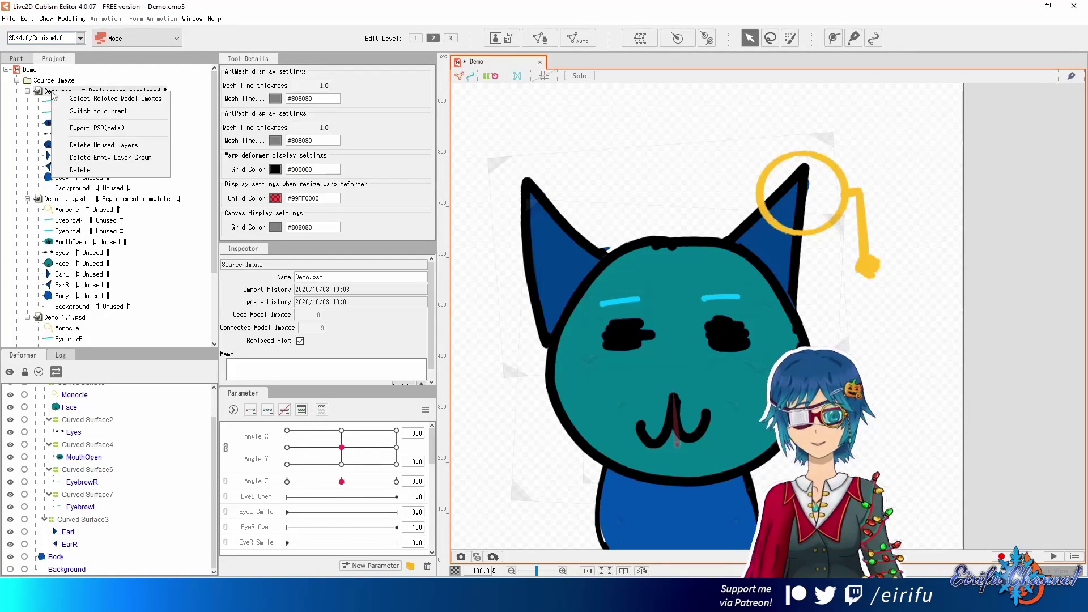
{"action": "left_click", "coordinate": [105, 146]}
{"action": "right_click", "coordinate": [61, 91]}
{"action": "left_click", "coordinate": [81, 170]}
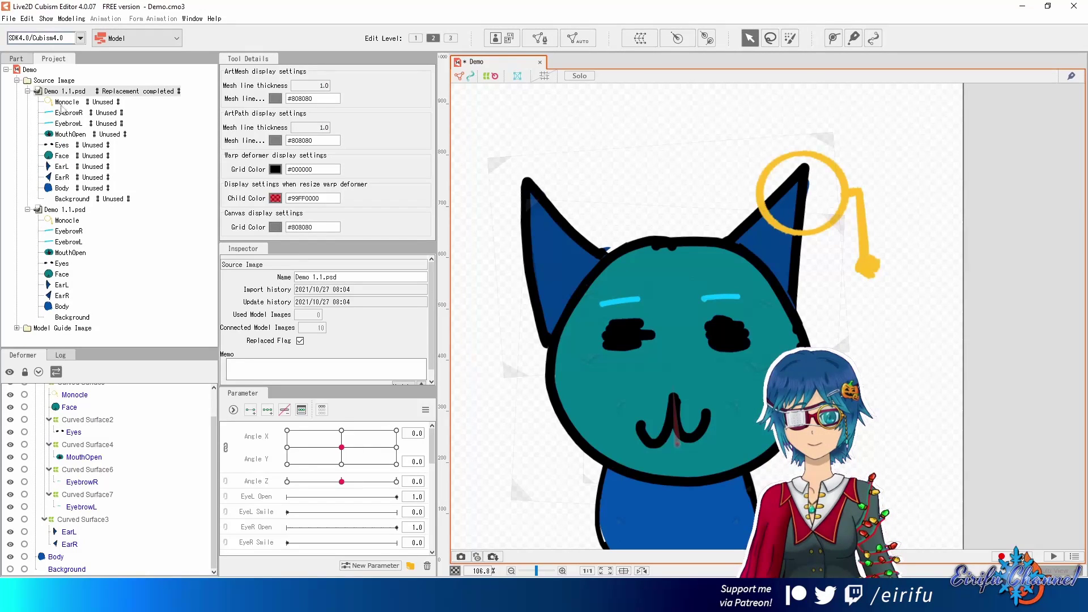
Delete the first Demo 1.1.psd source's unused layers, then remove that outdated source image
{"action": "right_click", "coordinate": [54, 92]}
{"action": "left_click", "coordinate": [95, 147]}
{"action": "right_click", "coordinate": [60, 92]}
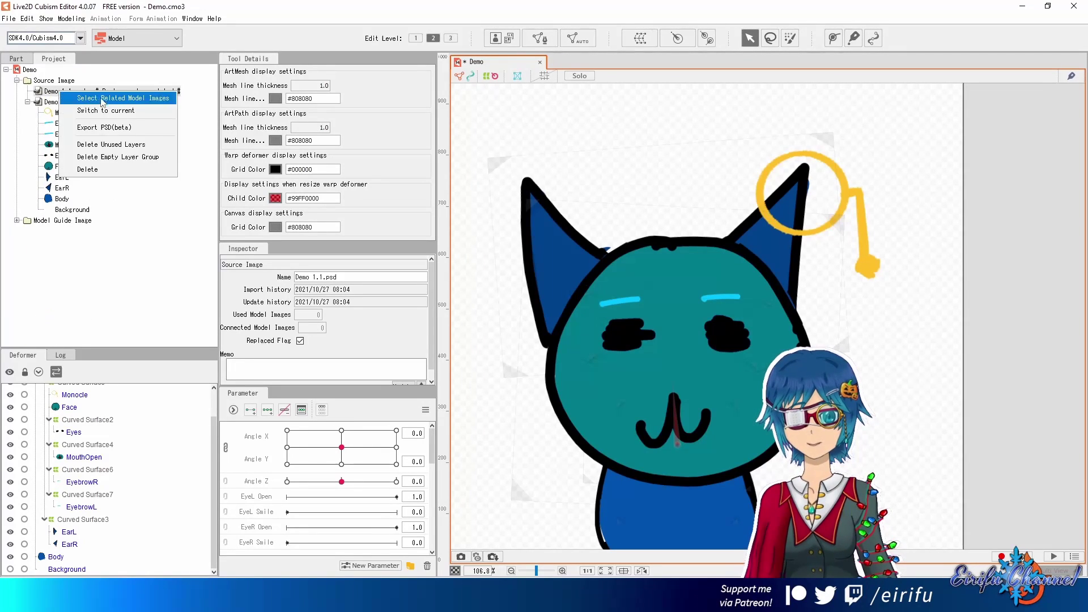
{"action": "left_click", "coordinate": [108, 169]}
{"action": "left_click", "coordinate": [73, 102]}
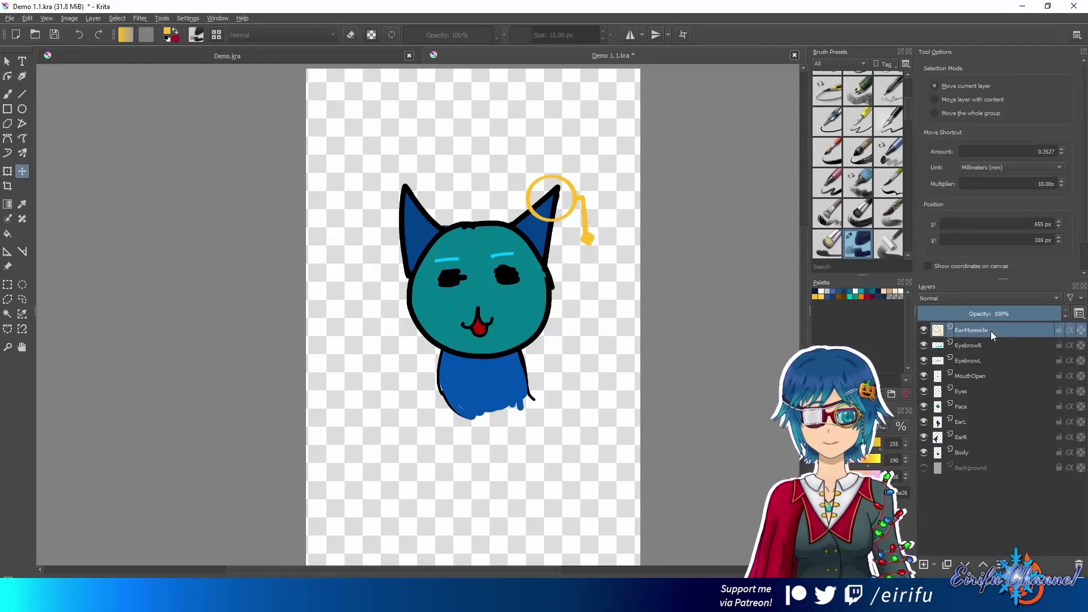
Re-edit and confirm the EarMonocle layer name in Krita's Layers docker
{"action": "double_click", "coordinate": [992, 333]}
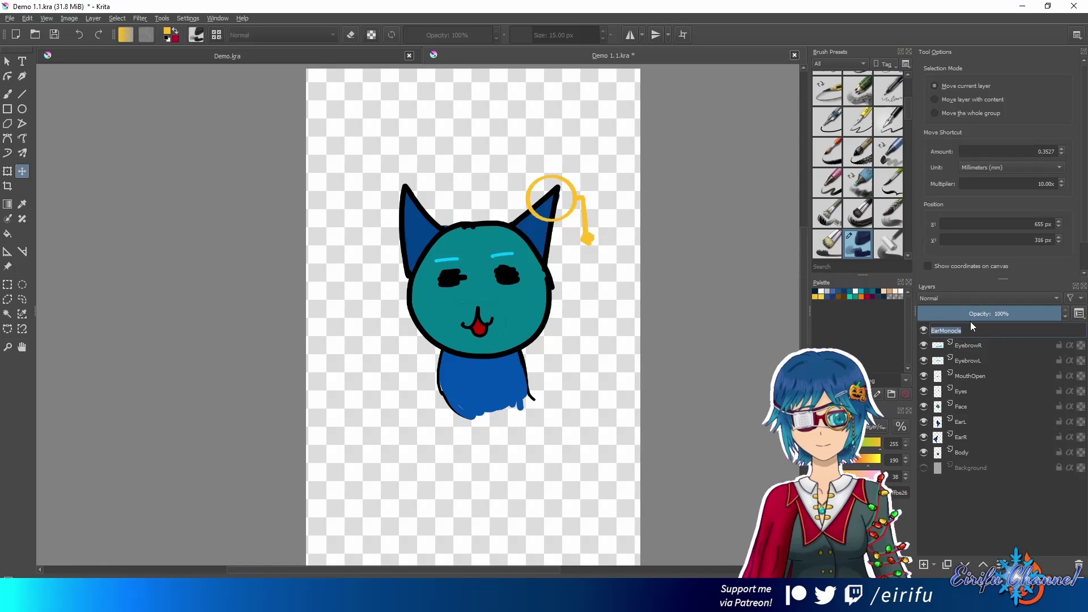
{"action": "left_click", "coordinate": [989, 504]}
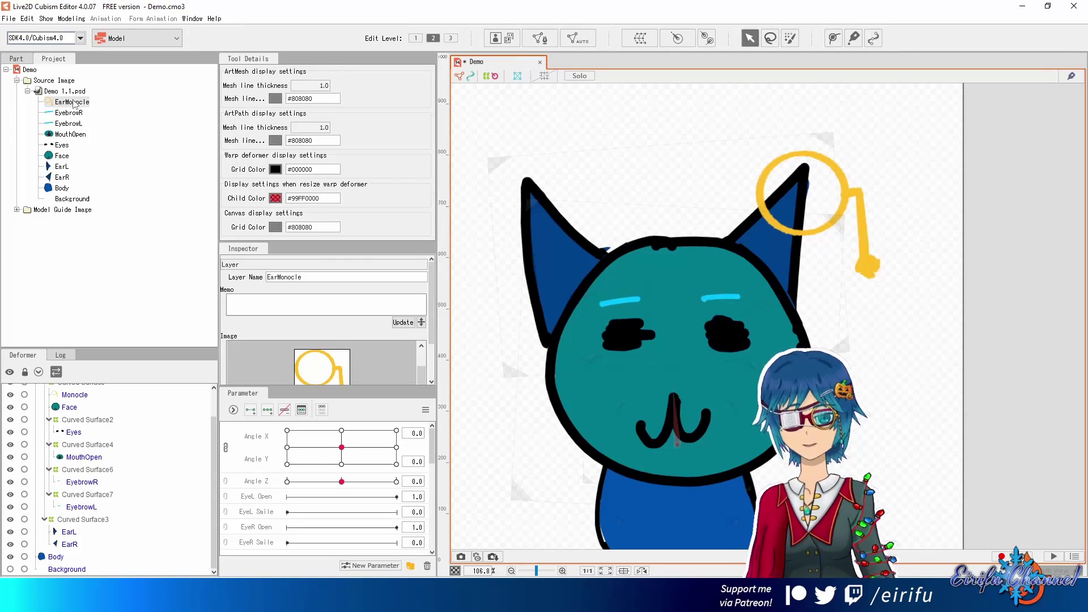
Re-import the updated PSD to replace Demo 1.1.psd, and expand Demo 1.2.psd's layer list
{"action": "key", "text": "alt+Tab"}
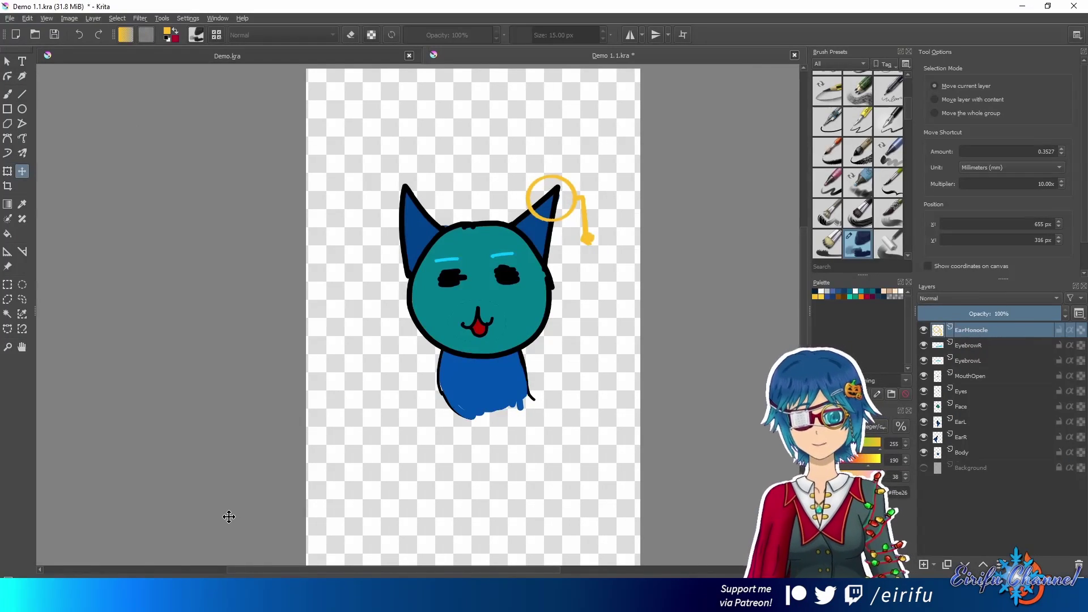
{"action": "key", "text": "alt+Tab"}
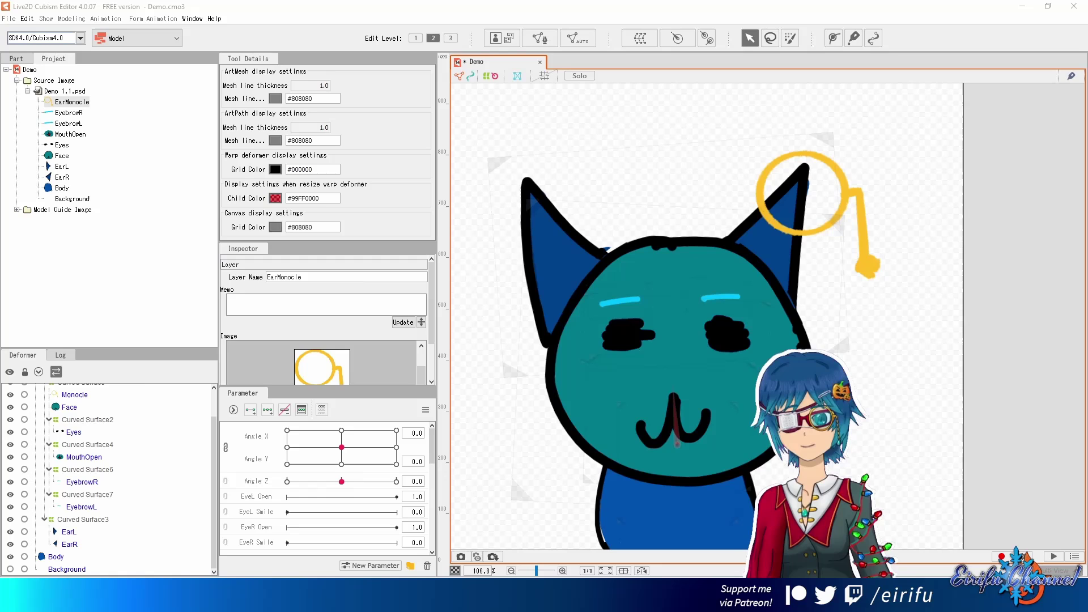
{"action": "left_click_drag", "start_coordinate": [428, 284], "coordinate": [545, 252]}
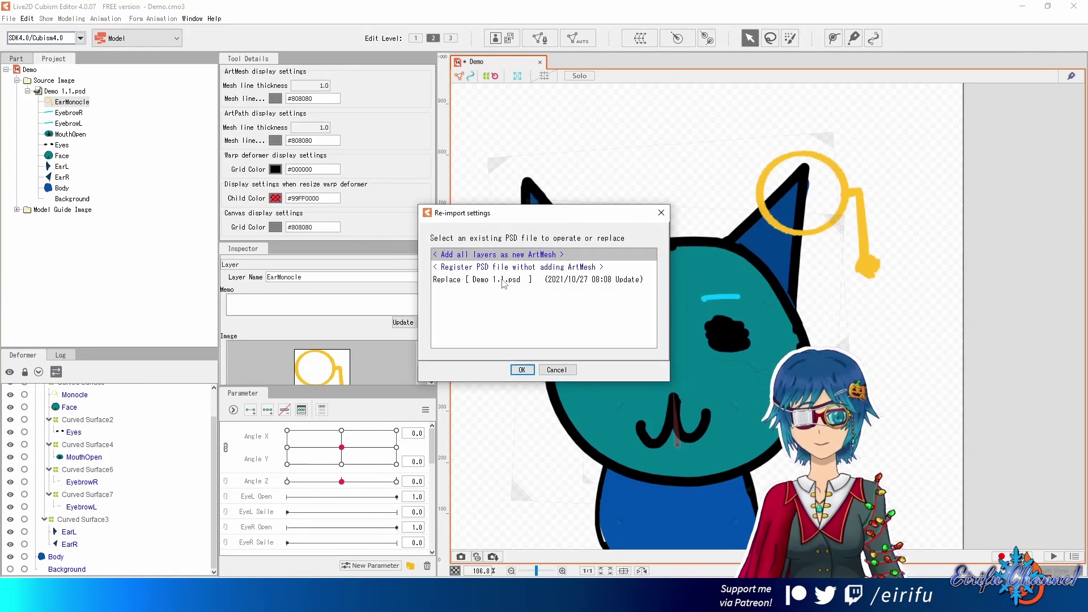
{"action": "left_click", "coordinate": [486, 282]}
{"action": "double_click", "coordinate": [486, 281]}
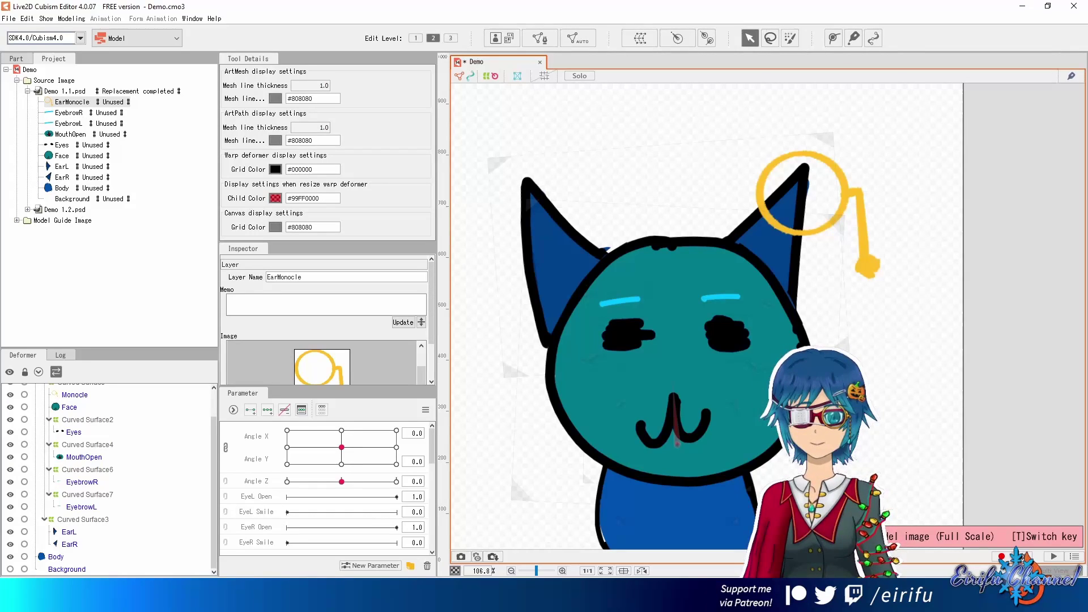
{"action": "left_click", "coordinate": [27, 210]}
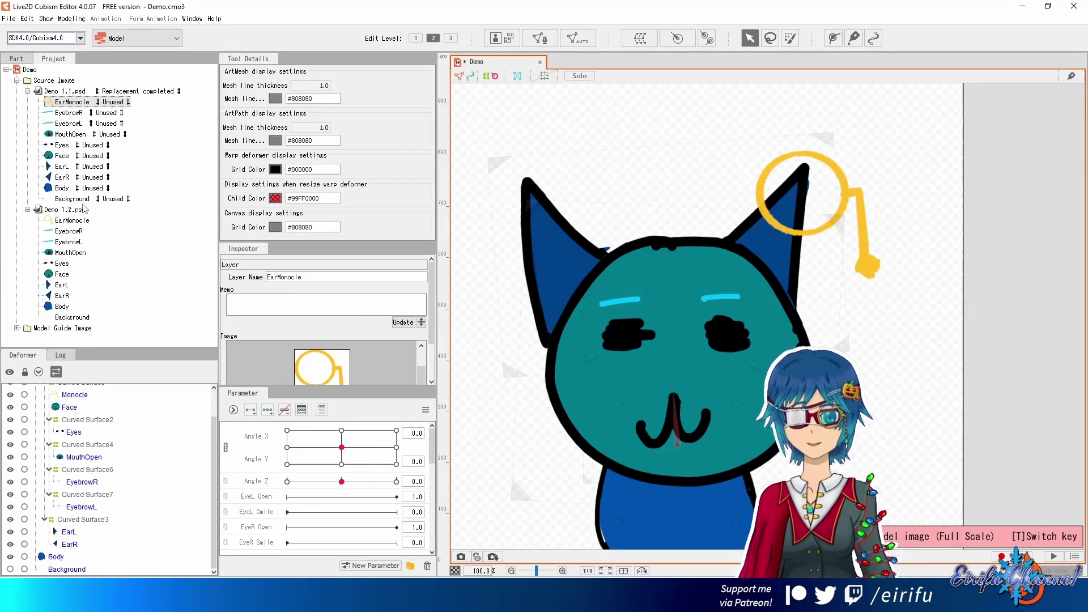
{"action": "key", "text": "alt+Tab"}
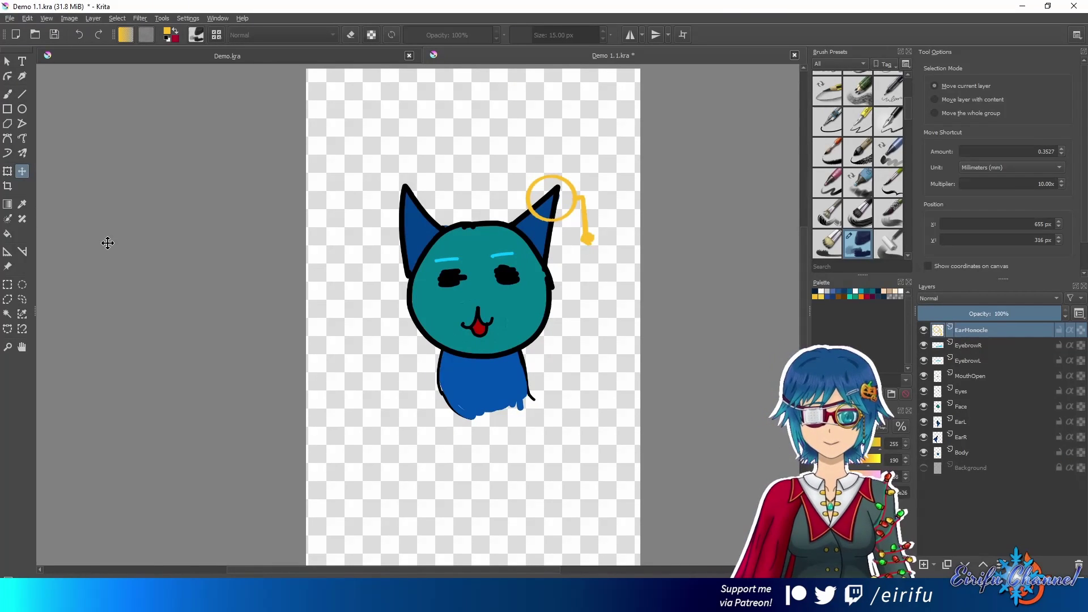
Paint the yellow end of the monocle chain orange with the Freehand Brush and save the drawing
{"action": "left_click", "coordinate": [8, 94]}
{"action": "scroll", "coordinate": [566, 252], "scroll_direction": "up", "scroll_amount": 5}
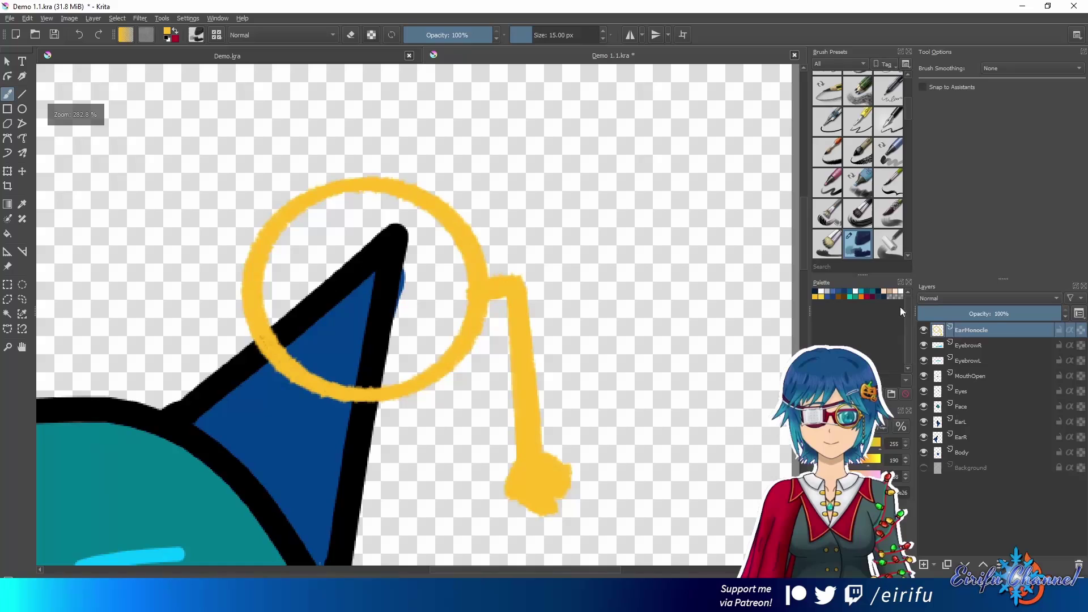
{"action": "left_click", "coordinate": [857, 297]}
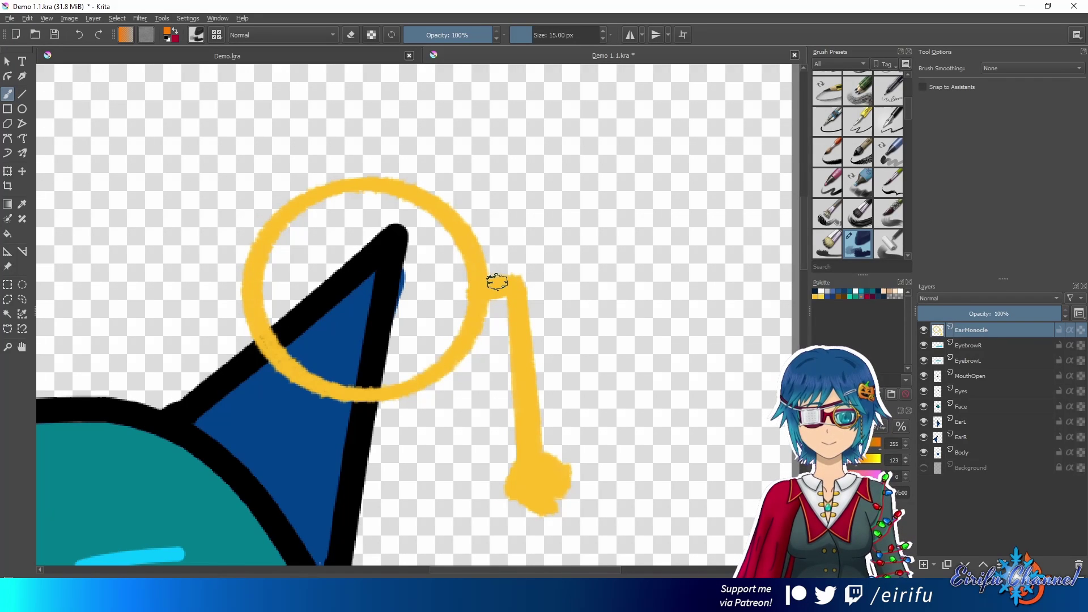
{"action": "mouse_move", "coordinate": [530, 475]}
{"action": "left_mouse_down"}
{"action": "mouse_move", "coordinate": [547, 504]}
{"action": "mouse_move", "coordinate": [557, 469]}
{"action": "mouse_move", "coordinate": [542, 460]}
{"action": "mouse_move", "coordinate": [535, 489]}
{"action": "mouse_move", "coordinate": [537, 465]}
{"action": "mouse_move", "coordinate": [560, 468]}
{"action": "mouse_move", "coordinate": [541, 506]}
{"action": "left_mouse_up"}
{"action": "left_click_drag", "start_coordinate": [527, 461], "coordinate": [544, 499]}
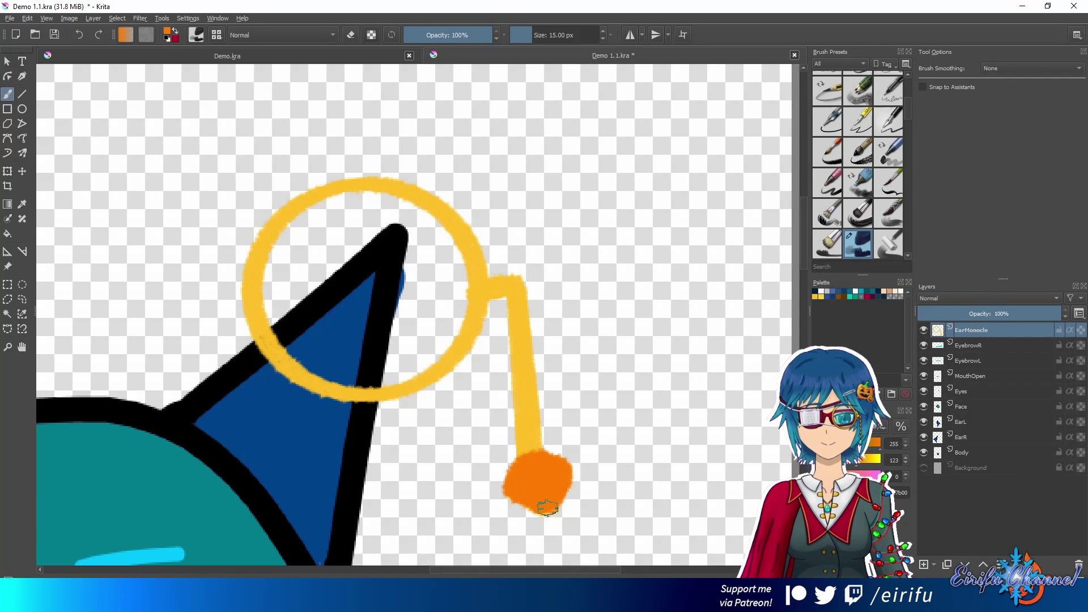
{"action": "scroll", "coordinate": [471, 295], "scroll_direction": "down", "scroll_amount": 6}
{"action": "scroll", "coordinate": [365, 182], "scroll_direction": "up", "scroll_amount": 2}
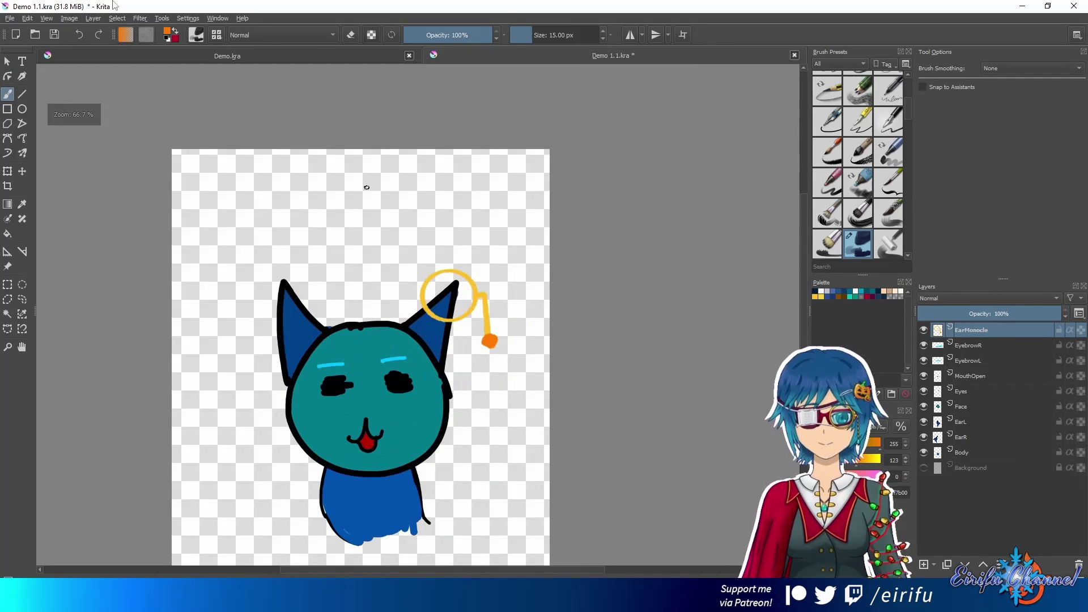
{"action": "left_click", "coordinate": [10, 18]}
{"action": "left_click", "coordinate": [34, 102]}
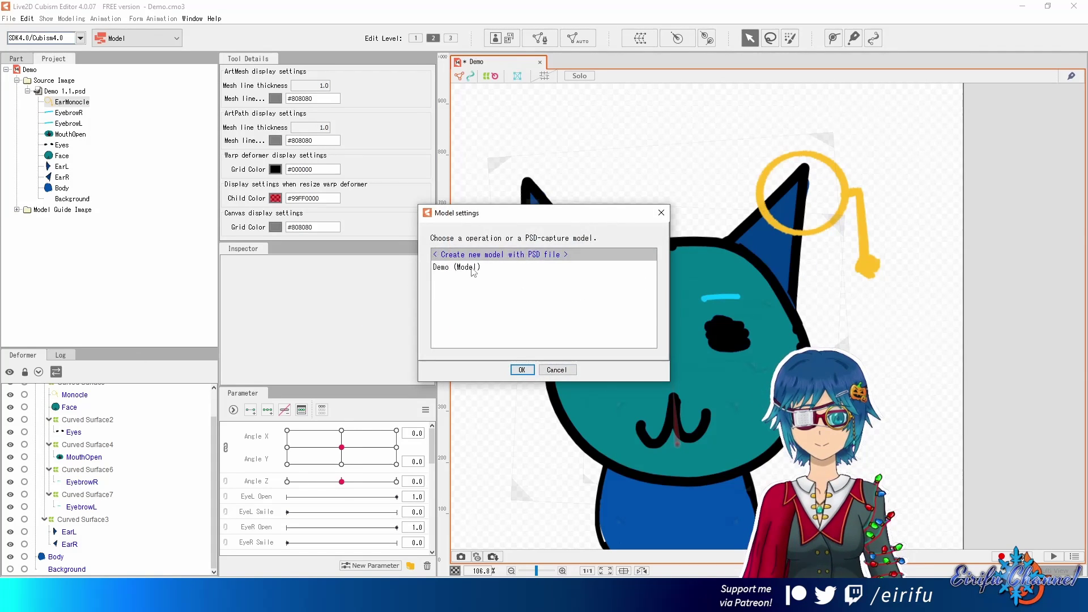
Replace Demo 1.1.psd with the updated file and expand Demo 1.2.psd's layers
{"action": "double_click", "coordinate": [553, 280]}
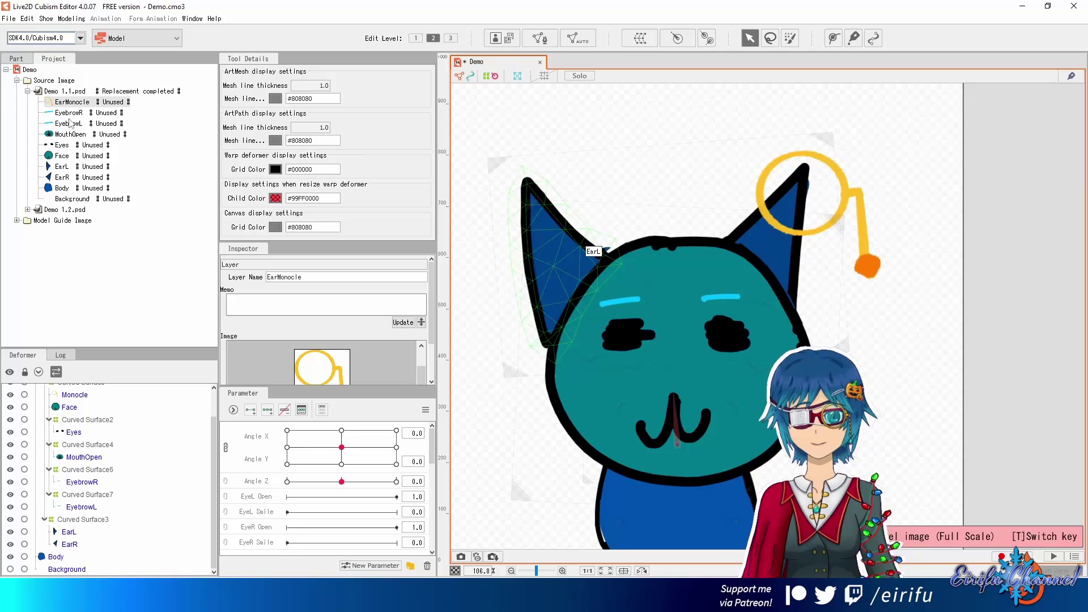
{"action": "left_click", "coordinate": [27, 209]}
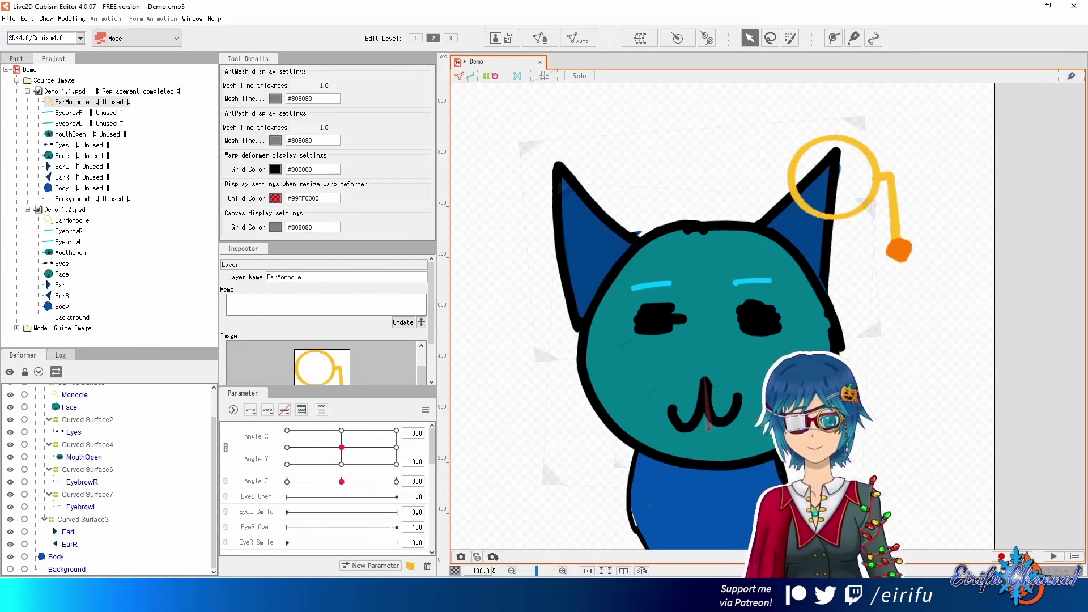
Compare Krita's cat drawing with the Demo 1.1.psd source image details in Cubism
{"action": "key", "text": "alt+Tab"}
{"action": "left_click_drag", "start_coordinate": [523, 356], "coordinate": [632, 282]}
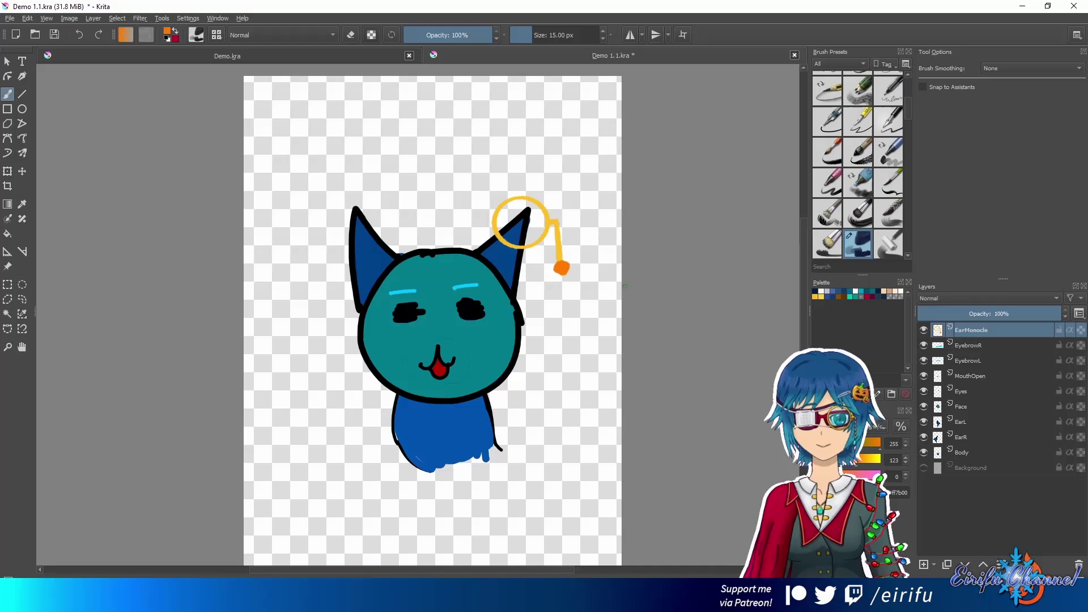
{"action": "key", "text": "alt+Tab"}
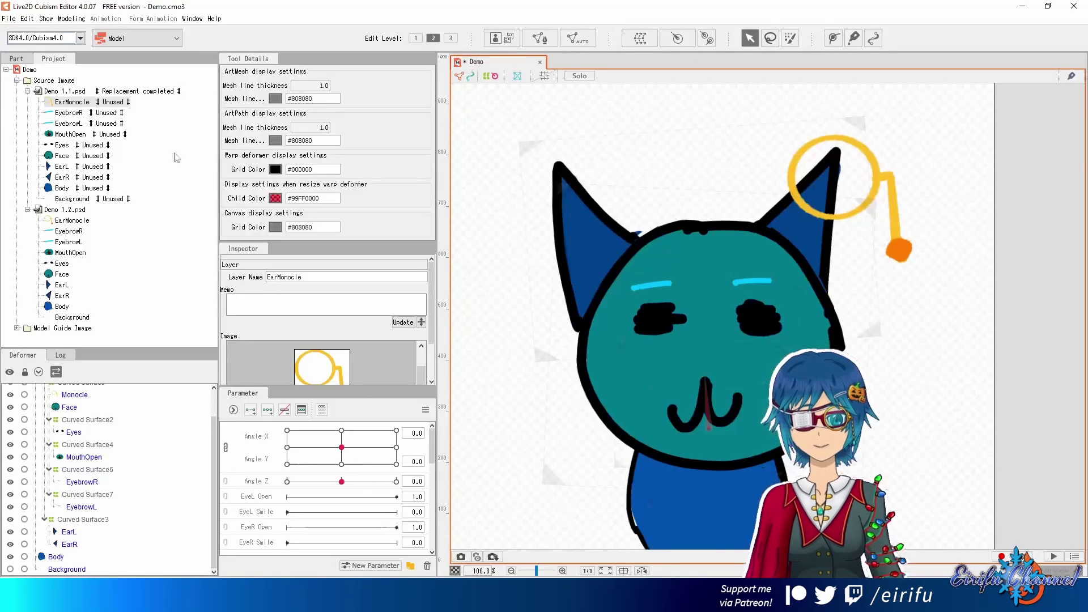
{"action": "left_click", "coordinate": [73, 93]}
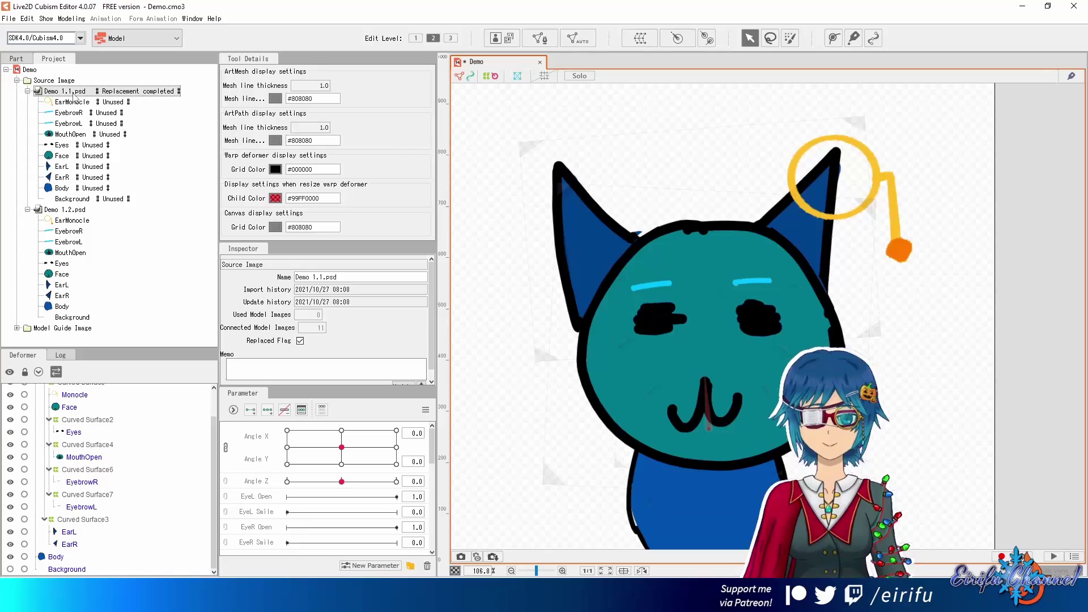
{"action": "key", "text": "alt+Tab"}
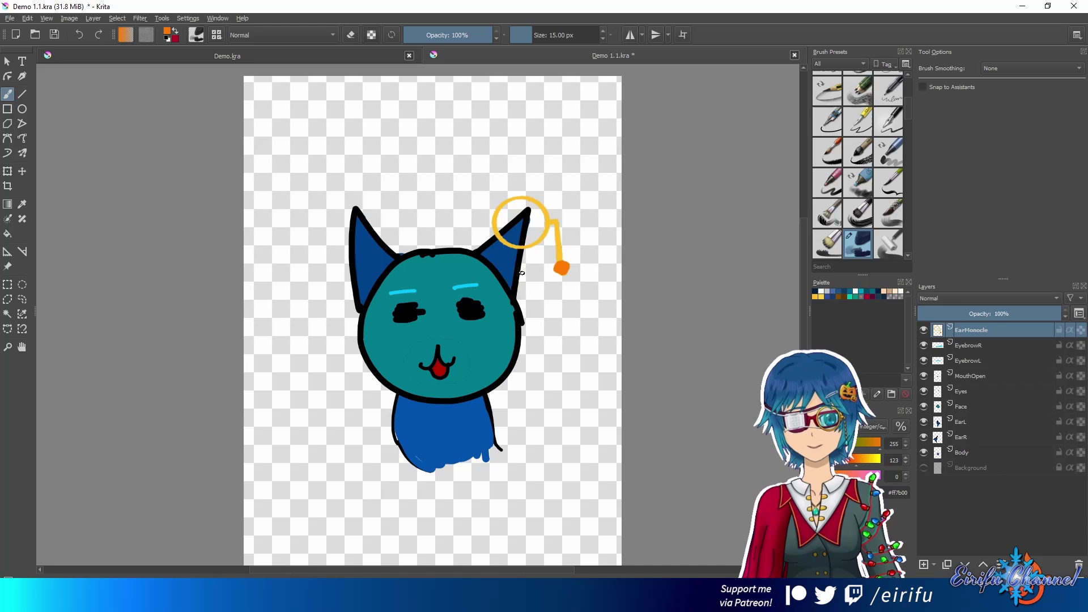
{"action": "key", "text": "alt+Tab"}
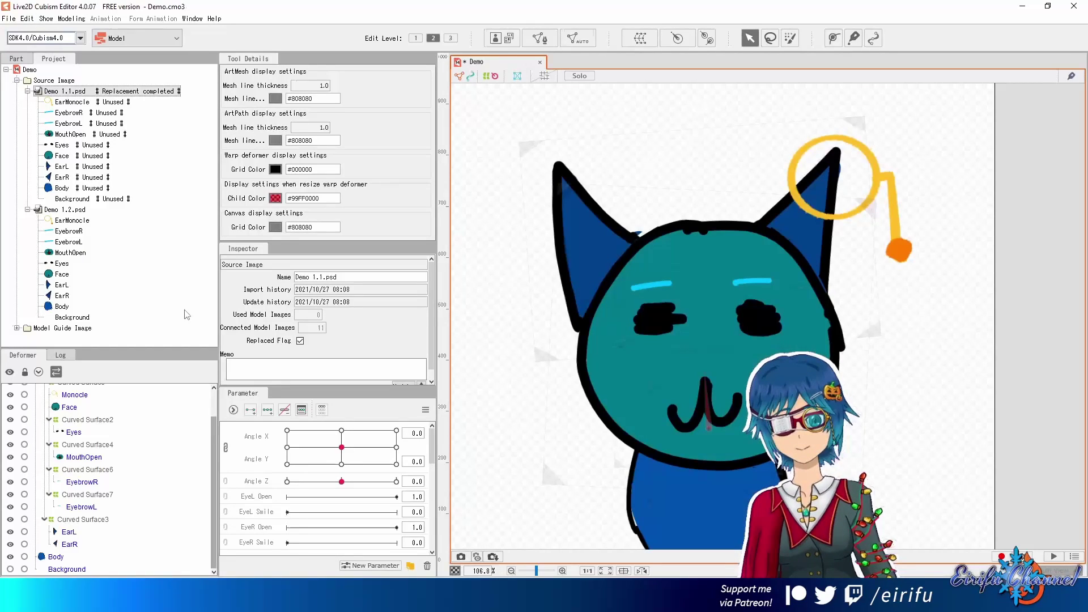
Delete the old Demo 1.1.psd source image from the Project panel
{"action": "right_click", "coordinate": [68, 91]}
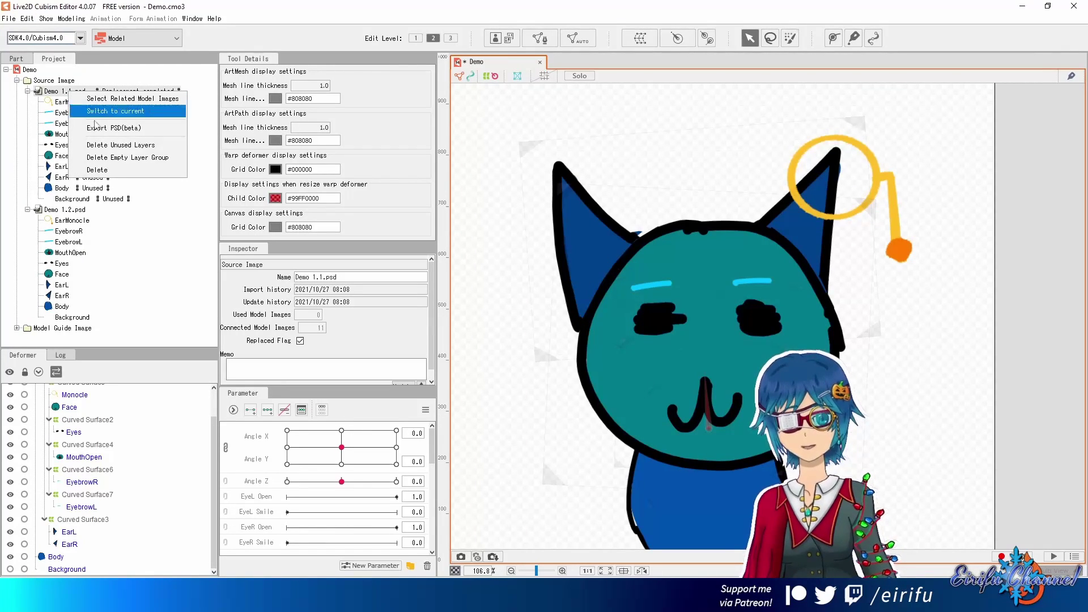
{"action": "left_click", "coordinate": [163, 197]}
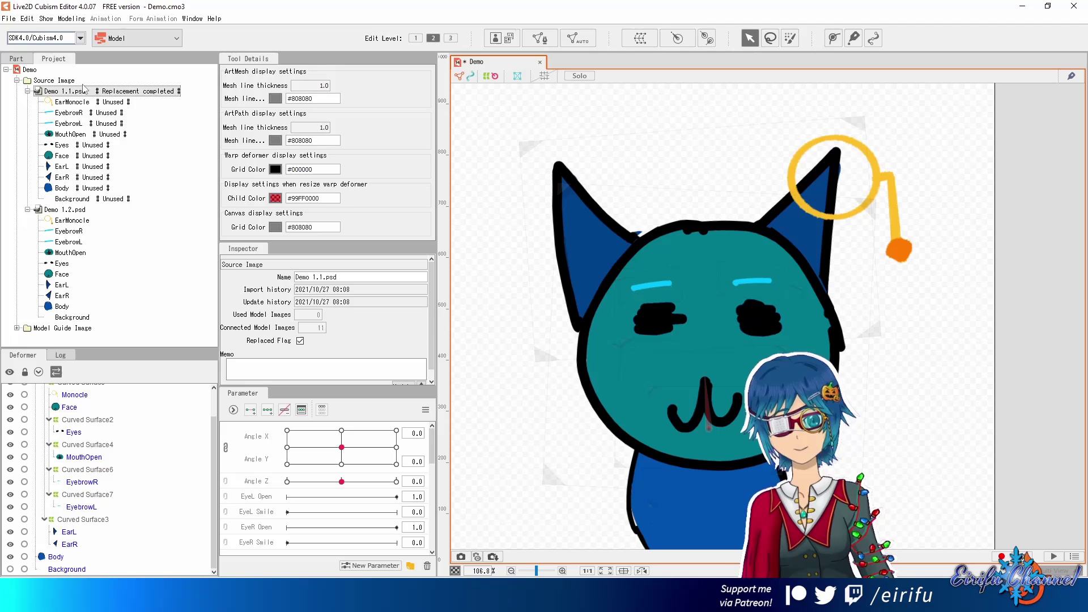
{"action": "right_click", "coordinate": [85, 89]}
{"action": "left_click", "coordinate": [143, 170]}
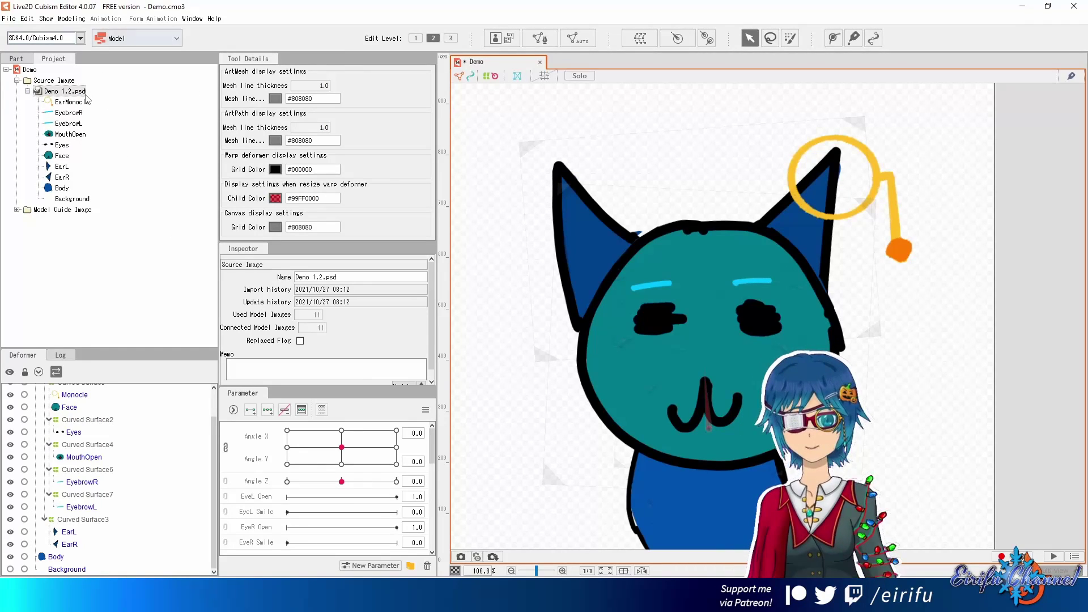
Merge the face part layers down into Body, set Body opacity to about 32%, and add a new paint layer
{"action": "key", "text": "alt+Tab"}
{"action": "left_click", "coordinate": [975, 345]}
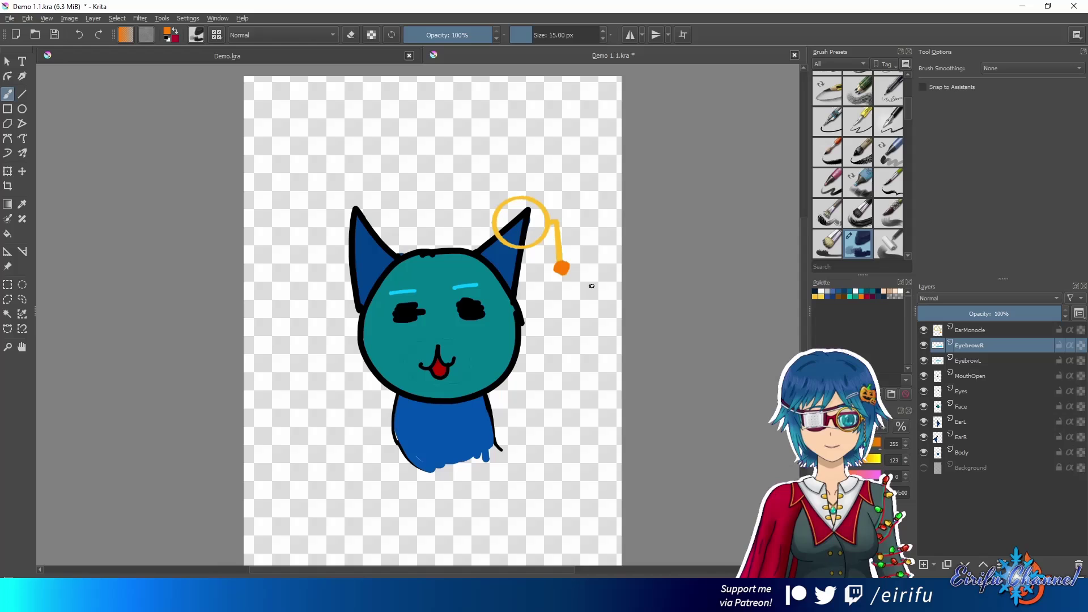
{"action": "key", "text": "ctrl+e"}
{"action": "key", "text": "ctrl+e"}
{"action": "key", "text": "ctrl+e"}
{"action": "key", "text": "ctrl+e"}
{"action": "key", "text": "ctrl+e"}
{"action": "key", "text": "ctrl+e"}
{"action": "key", "text": "ctrl+e"}
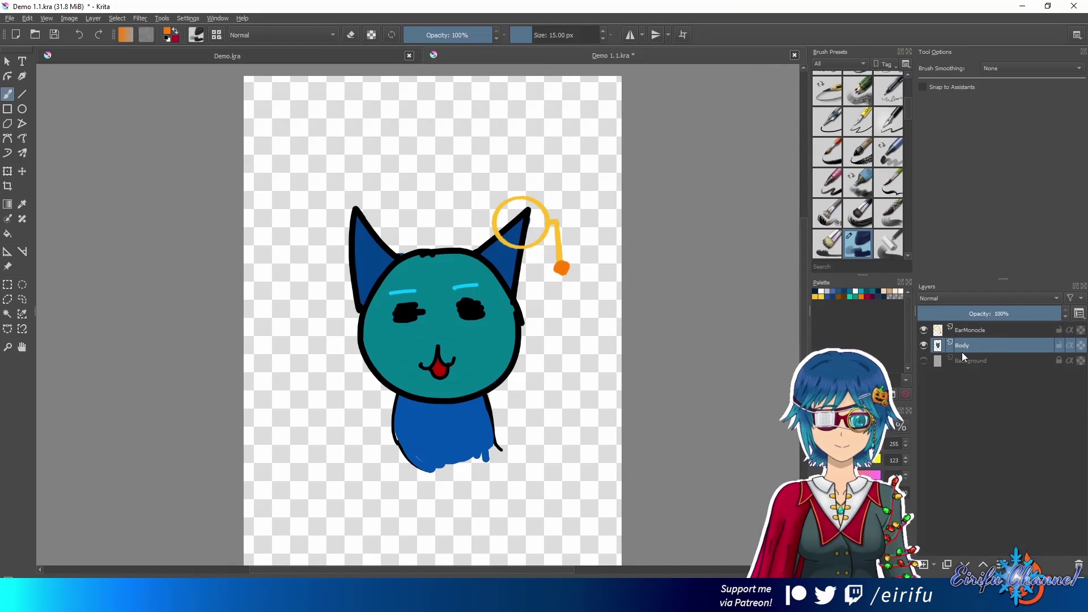
{"action": "left_click", "coordinate": [934, 313]}
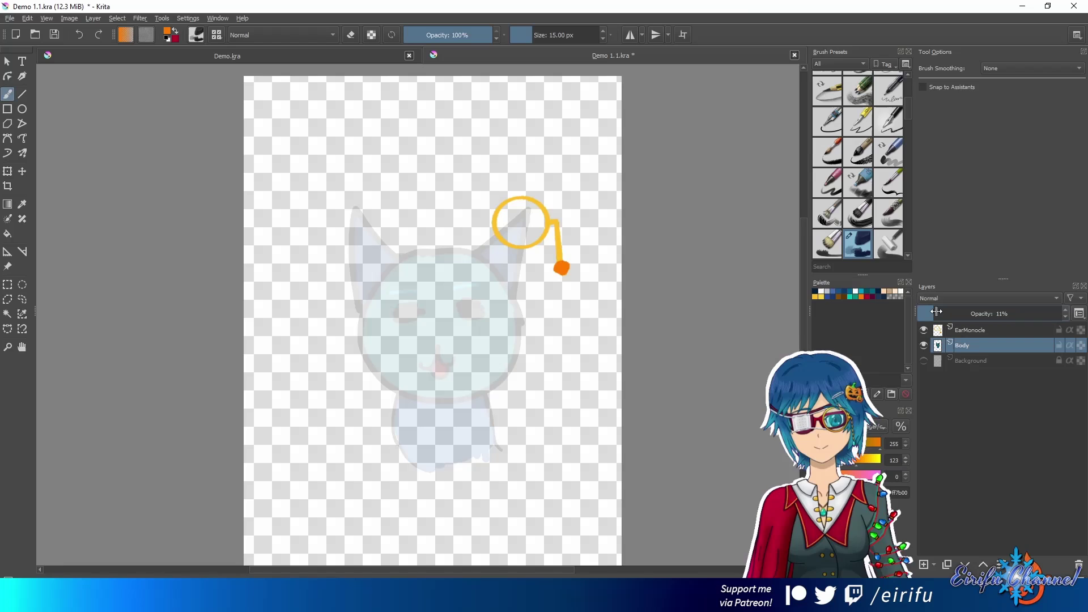
{"action": "left_click_drag", "start_coordinate": [934, 312], "coordinate": [965, 313]}
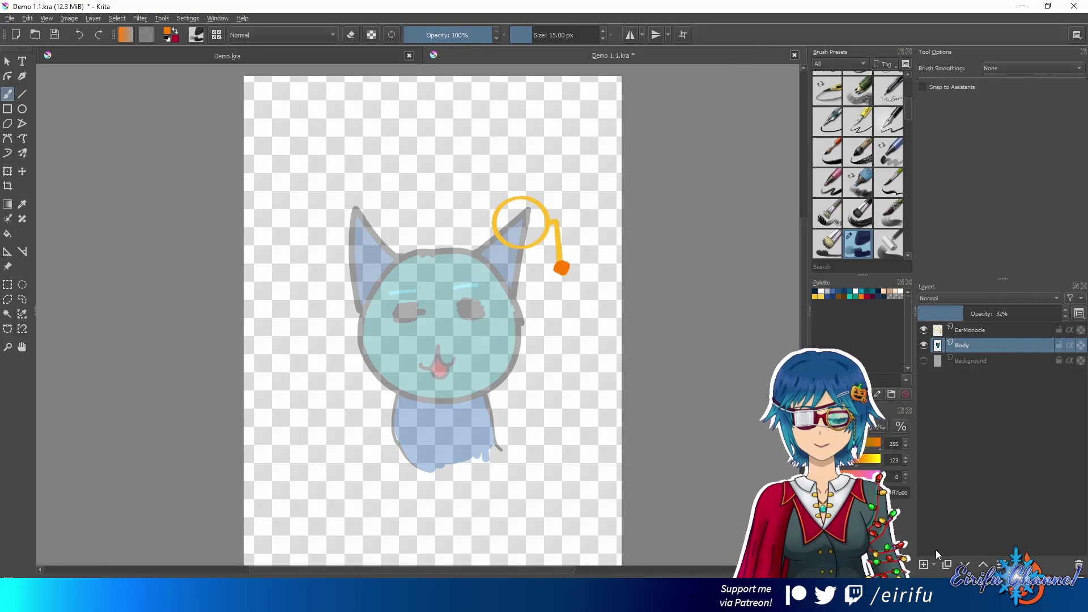
{"action": "left_click", "coordinate": [924, 565]}
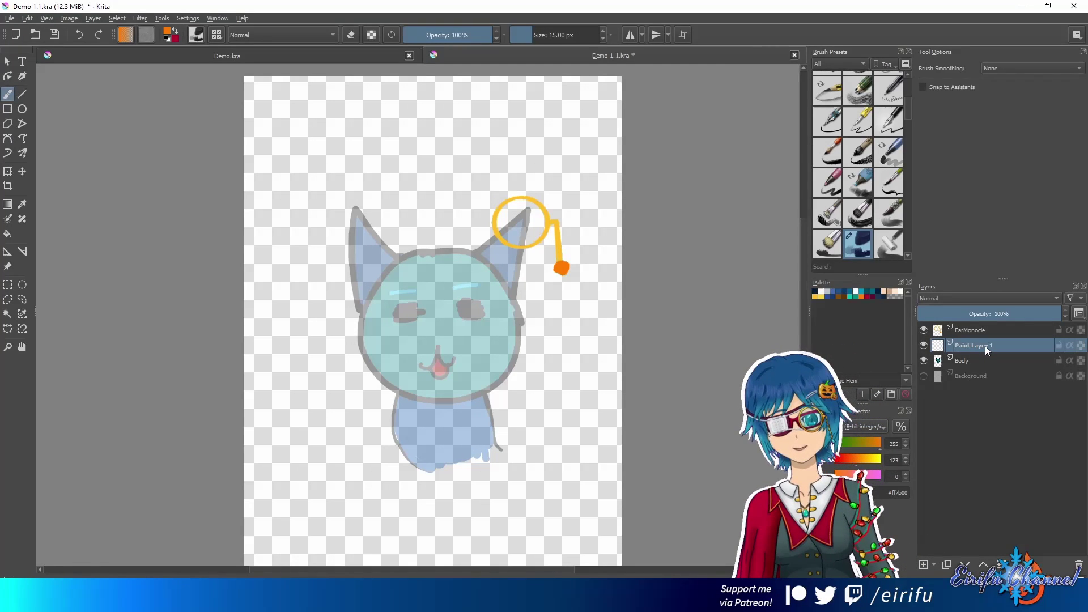
Paint a filled orange crown on the cat's head on the new layer
{"action": "mouse_move", "coordinate": [406, 215]}
{"action": "left_mouse_down"}
{"action": "mouse_move", "coordinate": [413, 267]}
{"action": "mouse_move", "coordinate": [462, 242]}
{"action": "left_mouse_up"}
{"action": "key", "text": "ctrl+z"}
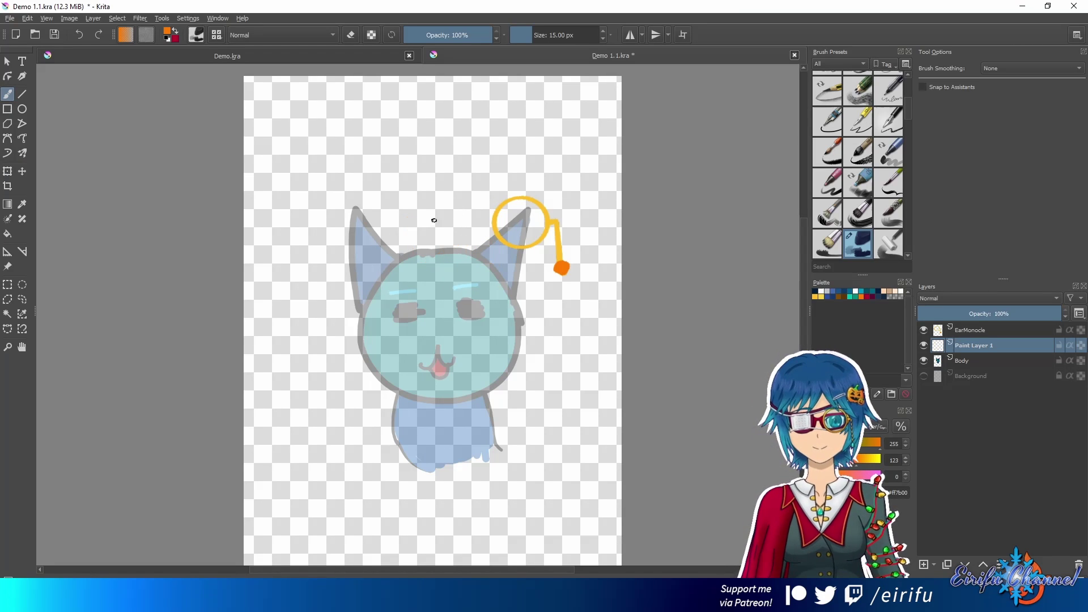
{"action": "mouse_move", "coordinate": [406, 216]}
{"action": "left_mouse_down"}
{"action": "mouse_move", "coordinate": [422, 261]}
{"action": "mouse_move", "coordinate": [411, 273]}
{"action": "mouse_move", "coordinate": [454, 254]}
{"action": "mouse_move", "coordinate": [455, 215]}
{"action": "mouse_move", "coordinate": [446, 236]}
{"action": "mouse_move", "coordinate": [431, 221]}
{"action": "mouse_move", "coordinate": [424, 250]}
{"action": "left_mouse_up"}
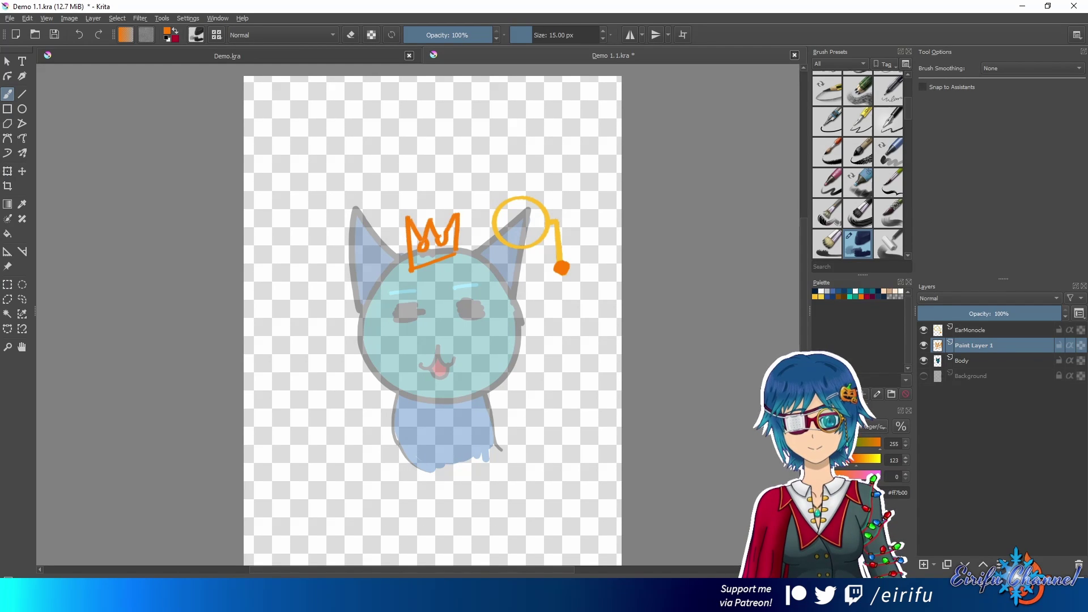
{"action": "scroll", "coordinate": [412, 224], "scroll_direction": "up", "scroll_amount": 3}
{"action": "mouse_move", "coordinate": [402, 233]}
{"action": "left_mouse_down"}
{"action": "mouse_move", "coordinate": [408, 266]}
{"action": "mouse_move", "coordinate": [407, 233]}
{"action": "mouse_move", "coordinate": [414, 245]}
{"action": "mouse_move", "coordinate": [410, 295]}
{"action": "mouse_move", "coordinate": [417, 280]}
{"action": "mouse_move", "coordinate": [426, 289]}
{"action": "mouse_move", "coordinate": [438, 278]}
{"action": "mouse_move", "coordinate": [440, 231]}
{"action": "mouse_move", "coordinate": [443, 283]}
{"action": "mouse_move", "coordinate": [430, 297]}
{"action": "mouse_move", "coordinate": [453, 284]}
{"action": "mouse_move", "coordinate": [415, 283]}
{"action": "mouse_move", "coordinate": [406, 266]}
{"action": "mouse_move", "coordinate": [420, 255]}
{"action": "mouse_move", "coordinate": [412, 300]}
{"action": "mouse_move", "coordinate": [464, 271]}
{"action": "mouse_move", "coordinate": [445, 268]}
{"action": "mouse_move", "coordinate": [444, 246]}
{"action": "mouse_move", "coordinate": [459, 271]}
{"action": "mouse_move", "coordinate": [486, 221]}
{"action": "mouse_move", "coordinate": [466, 282]}
{"action": "left_mouse_up"}
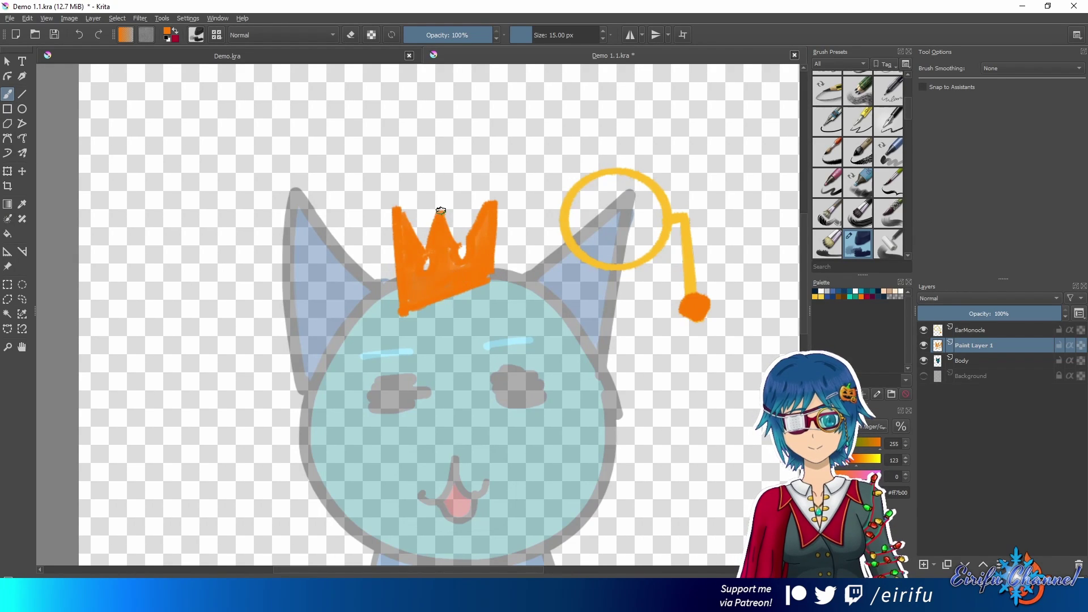
{"action": "scroll", "coordinate": [470, 278], "scroll_direction": "down", "scroll_amount": 5}
{"action": "scroll", "coordinate": [474, 216], "scroll_direction": "up", "scroll_amount": 2}
{"action": "left_click_drag", "start_coordinate": [473, 216], "coordinate": [459, 276]}
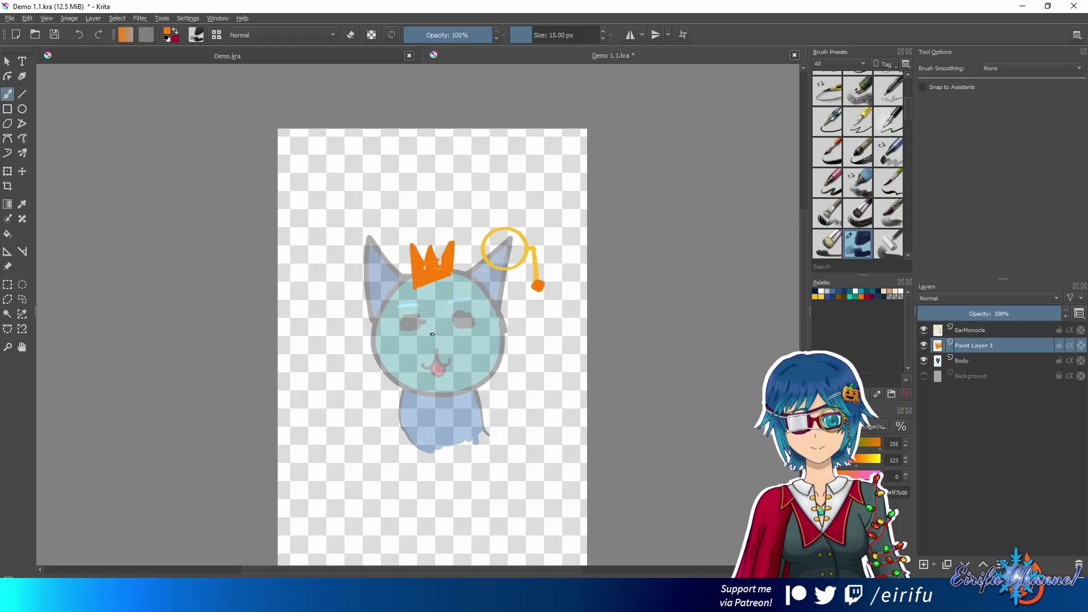
Rename the new paint layer to Crown
{"action": "double_click", "coordinate": [991, 344]}
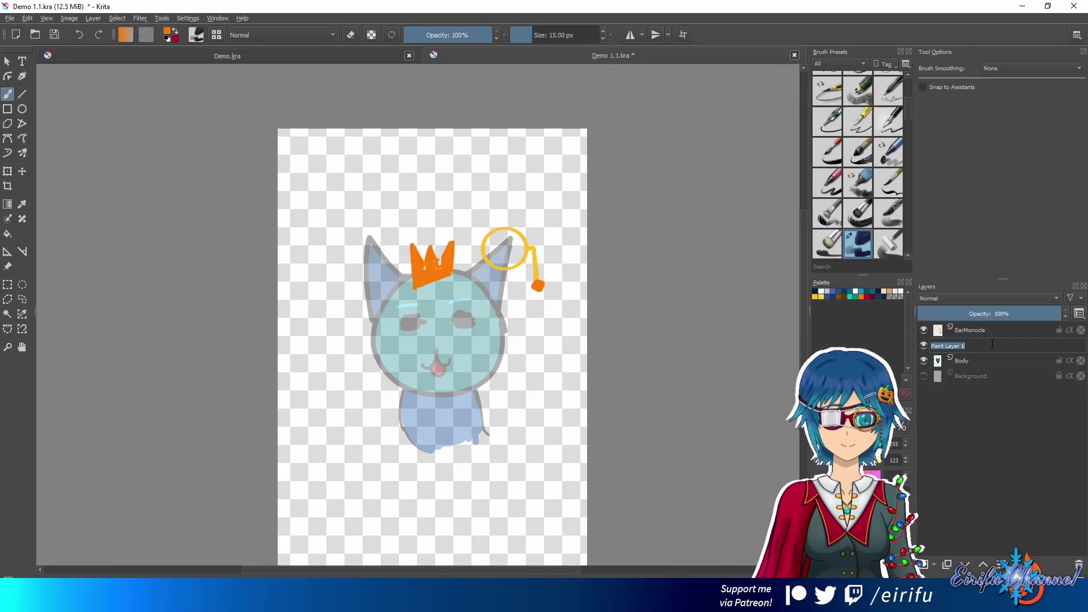
{"action": "type", "text": "Crown"}
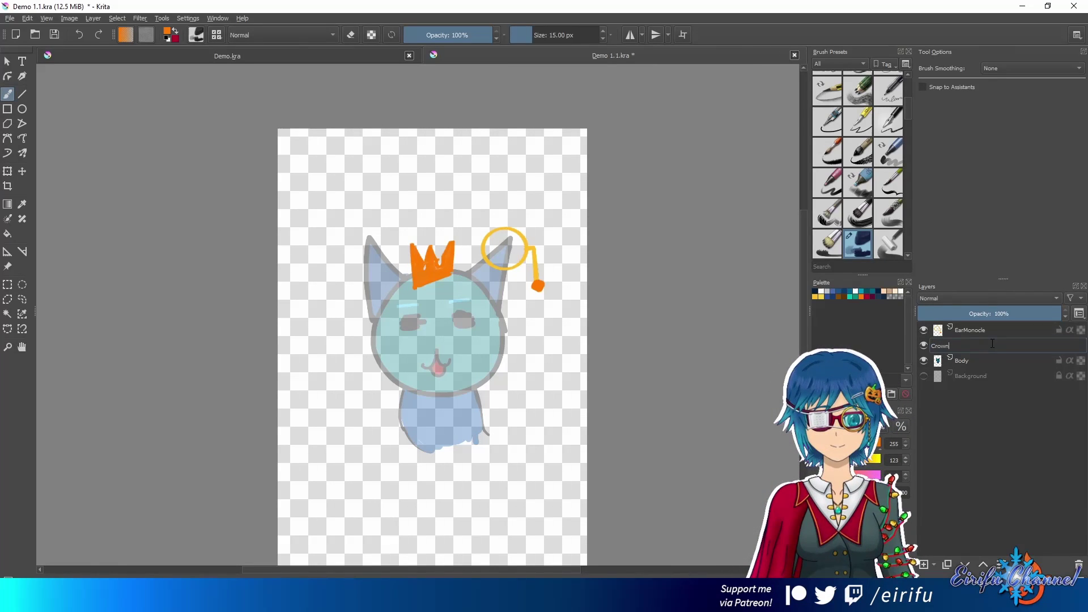
{"action": "key", "text": "Return"}
Restore the Body layer to 100% opacity and hide it, keeping the layer in the document
{"action": "left_click", "coordinate": [986, 362]}
{"action": "left_click_drag", "start_coordinate": [989, 315], "coordinate": [1070, 315]}
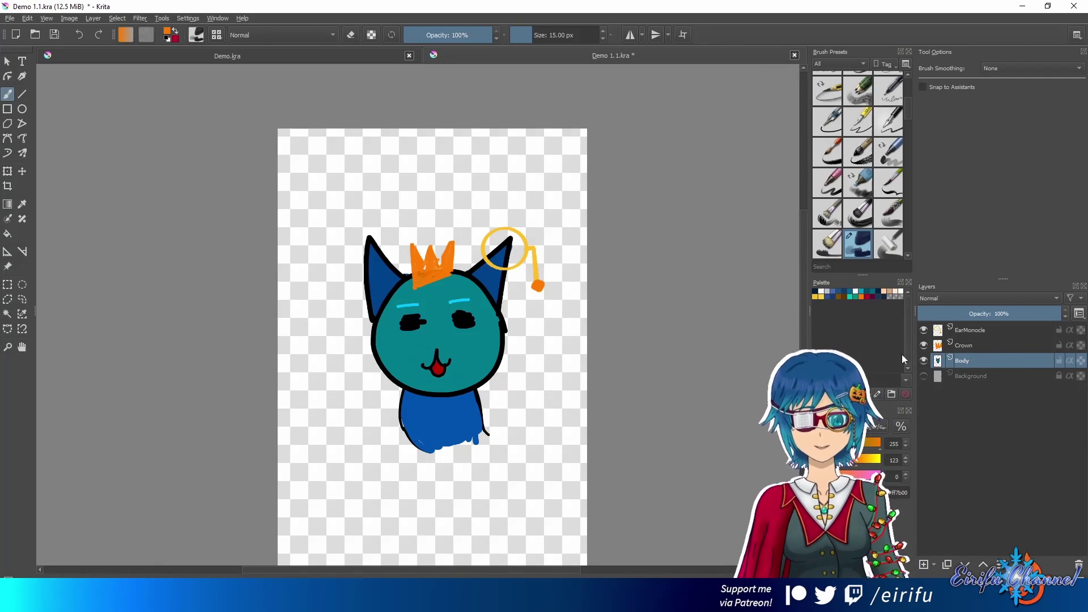
{"action": "left_click", "coordinate": [922, 361]}
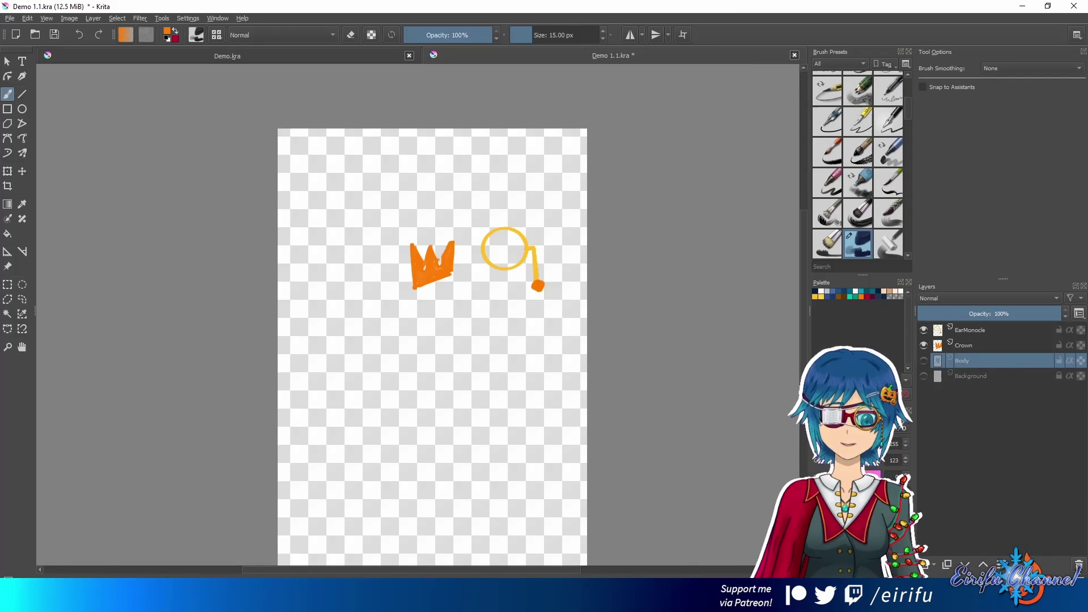
{"action": "key", "text": "shift+Delete"}
{"action": "key", "text": "ctrl+z"}
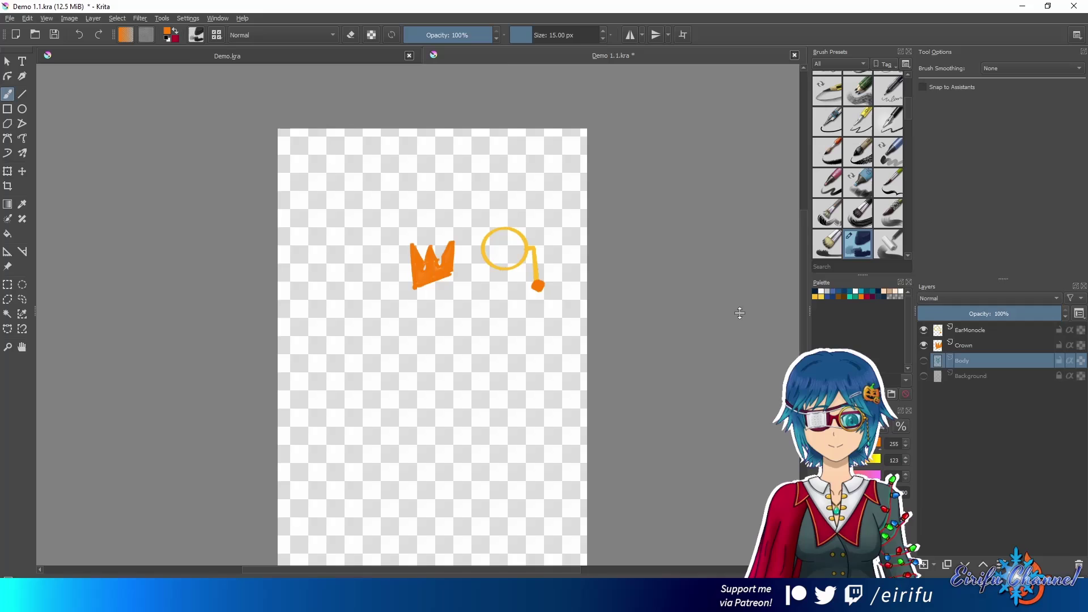
{"action": "left_click", "coordinate": [9, 18]}
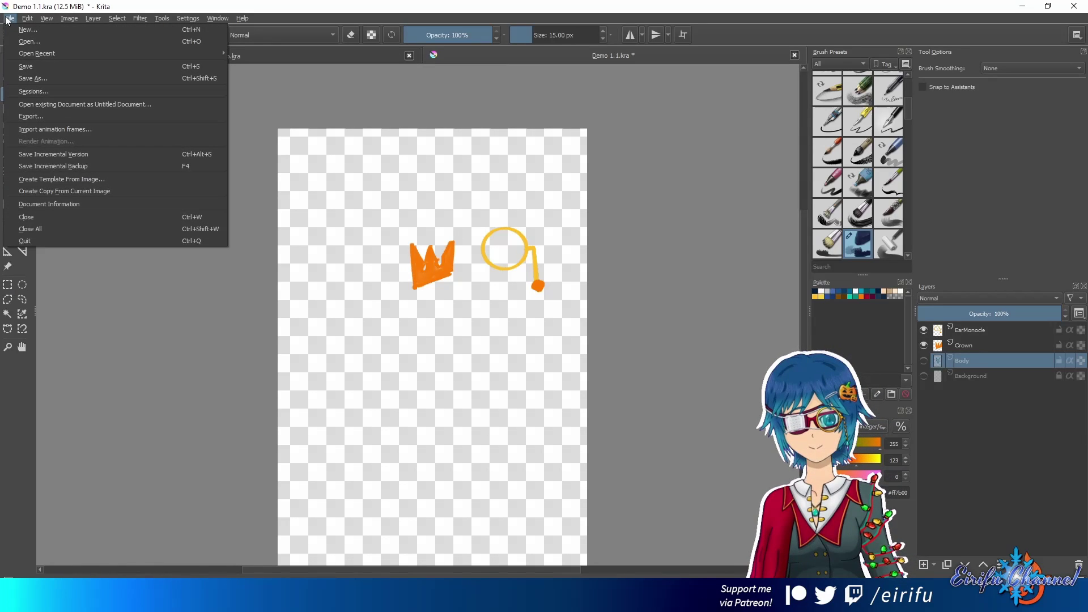
{"action": "key", "text": "Escape"}
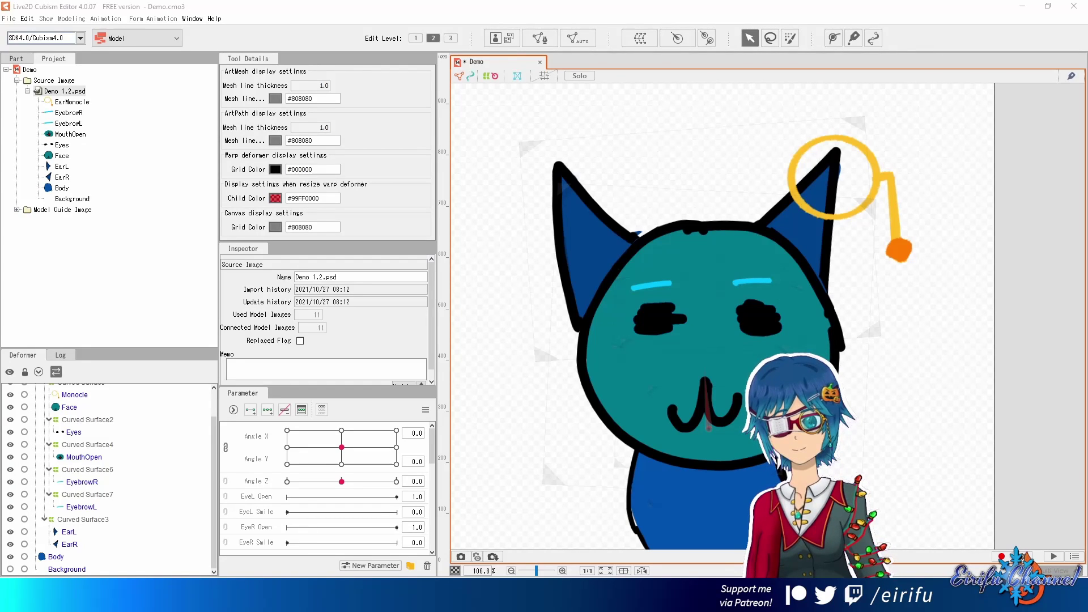
Import Demo 1.2 Hat.psd into the Demo model, adding all its layers as new ArtMeshes
{"action": "left_click_drag", "start_coordinate": [556, 291], "coordinate": [702, 277]}
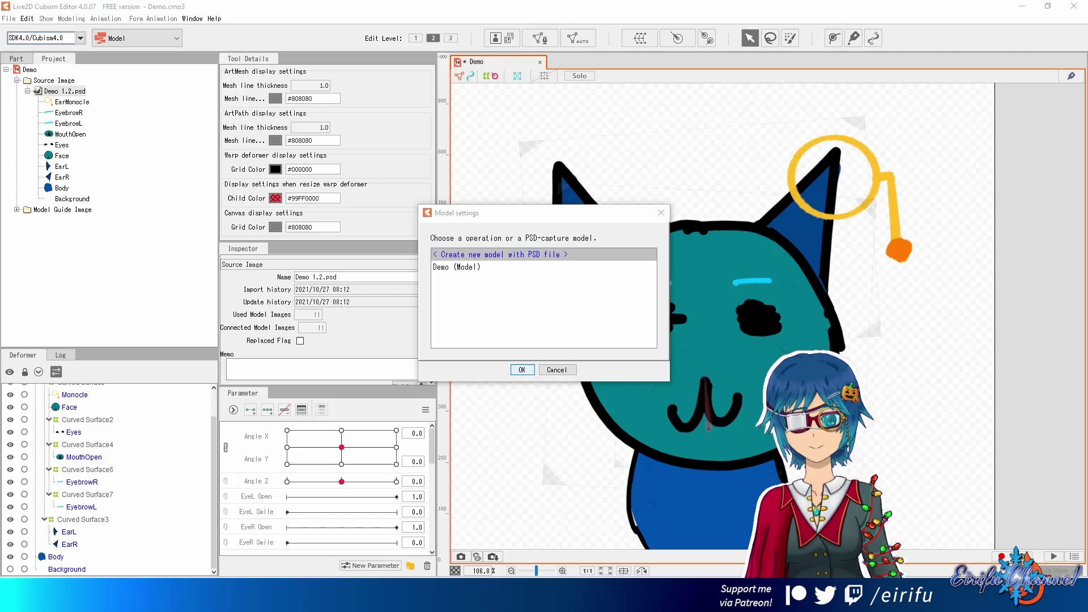
{"action": "double_click", "coordinate": [446, 266]}
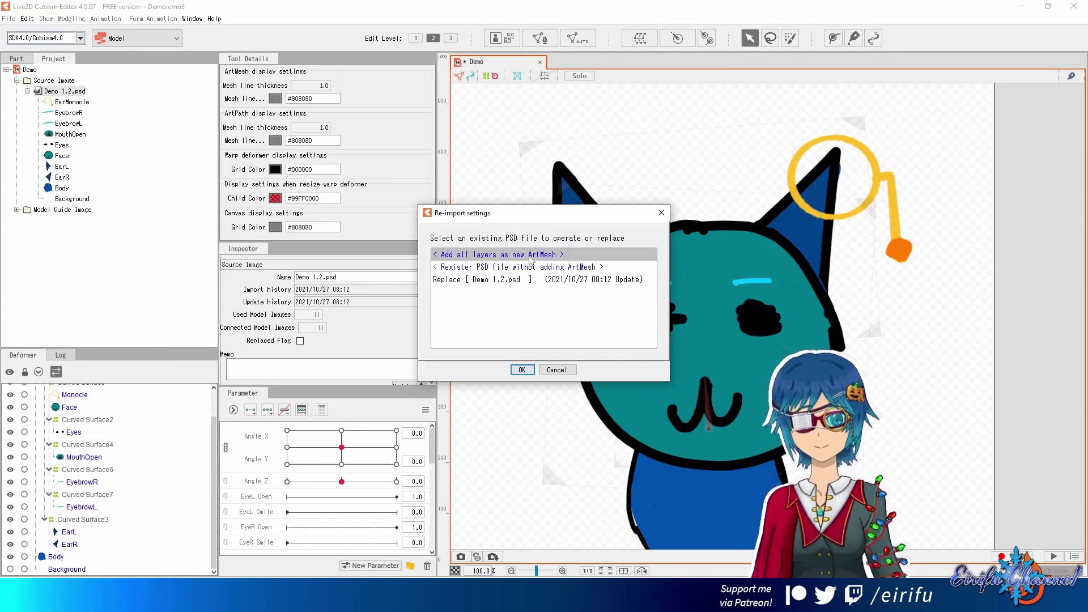
{"action": "left_click", "coordinate": [497, 279]}
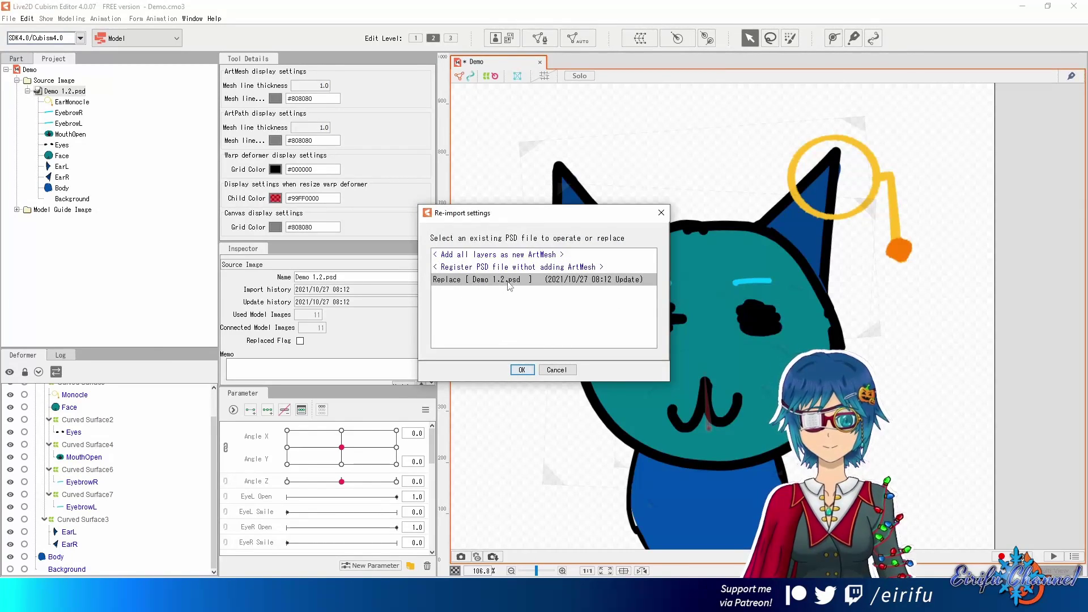
{"action": "left_click", "coordinate": [493, 256]}
{"action": "double_click", "coordinate": [476, 258]}
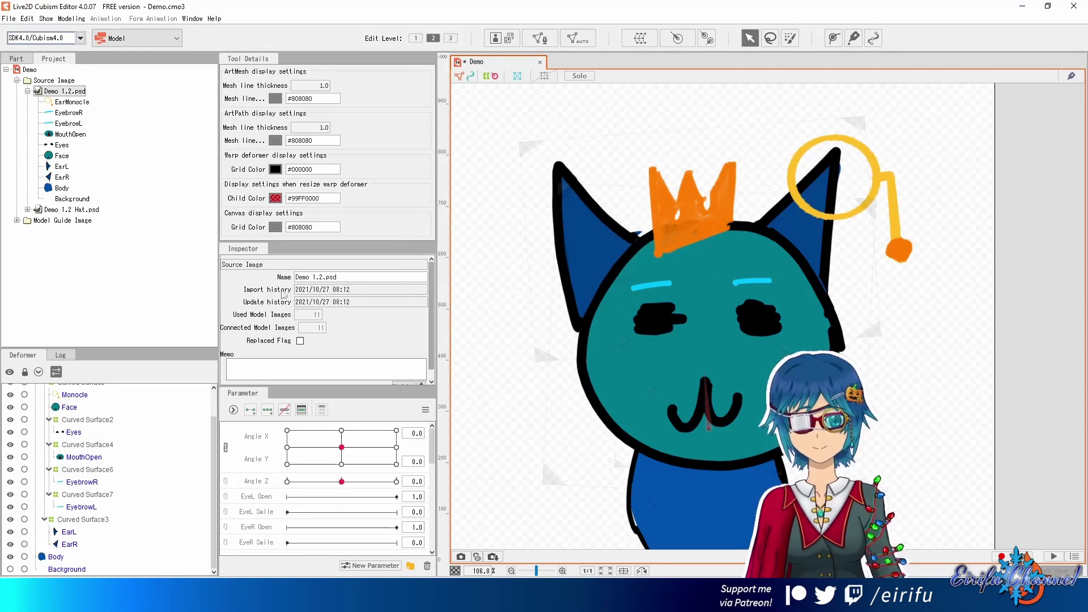
Expand Demo 1.2.psd and Demo 1.2 Hat.psd and compare their layers and source properties
{"action": "left_click", "coordinate": [27, 92]}
{"action": "left_click", "coordinate": [27, 102]}
{"action": "left_click", "coordinate": [27, 91]}
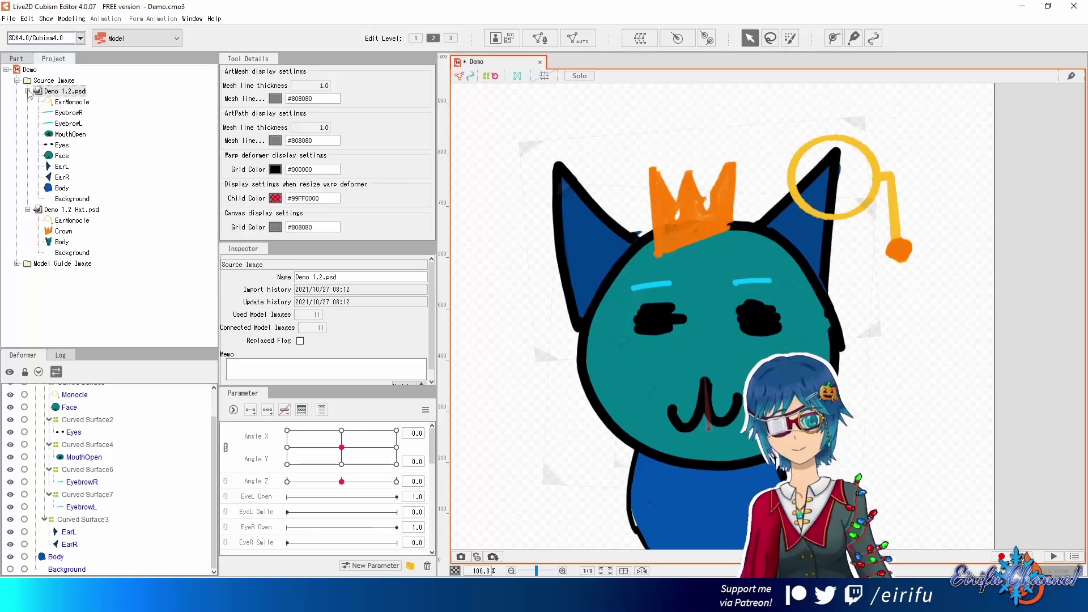
{"action": "left_click", "coordinate": [62, 243]}
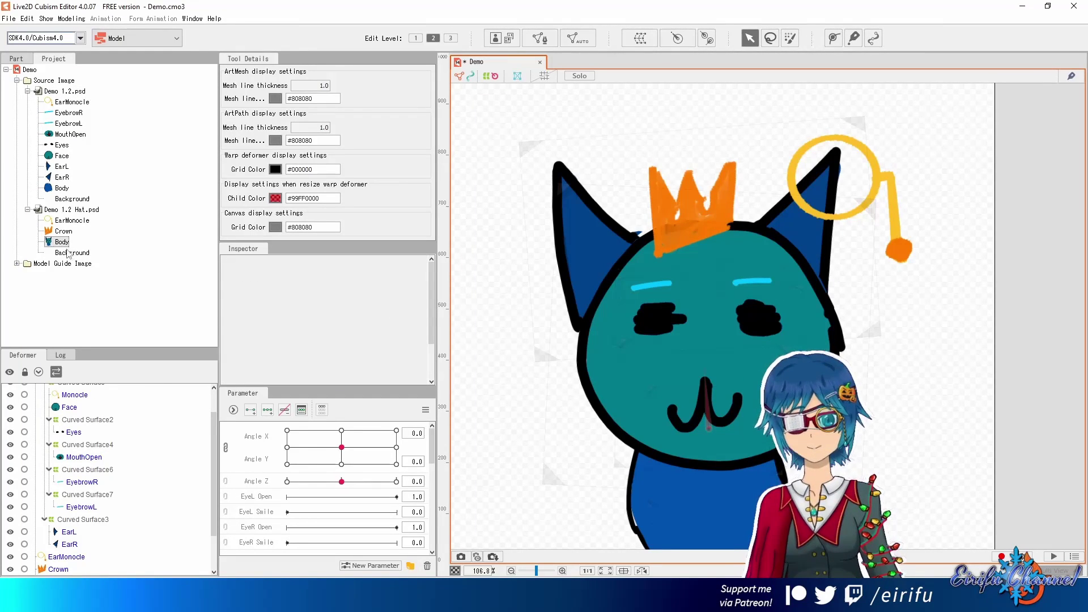
{"action": "left_click", "coordinate": [60, 242]}
{"action": "right_click", "coordinate": [56, 243]}
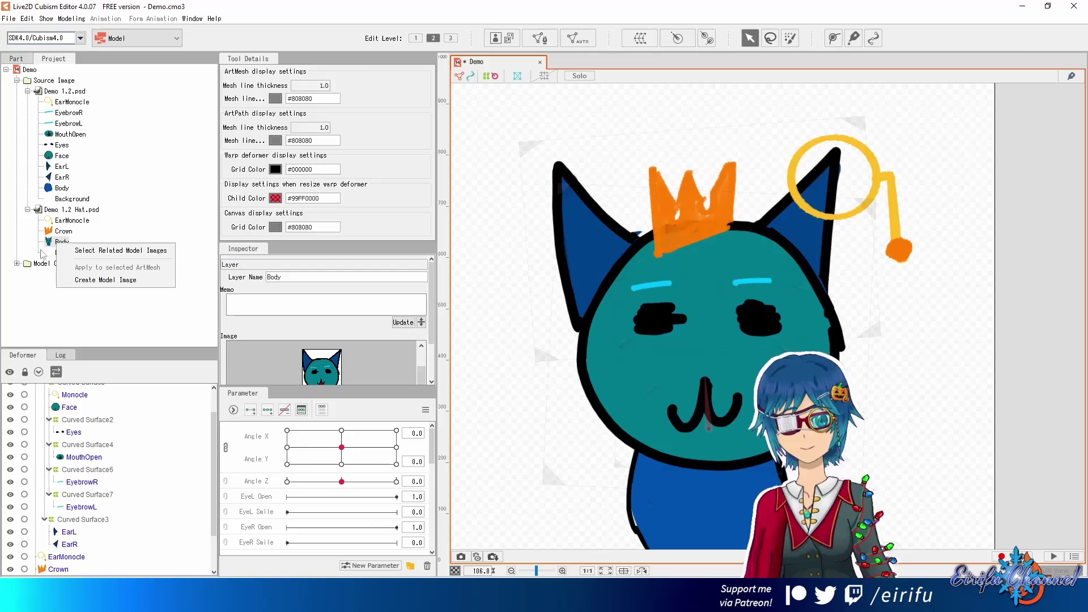
{"action": "left_click", "coordinate": [42, 254]}
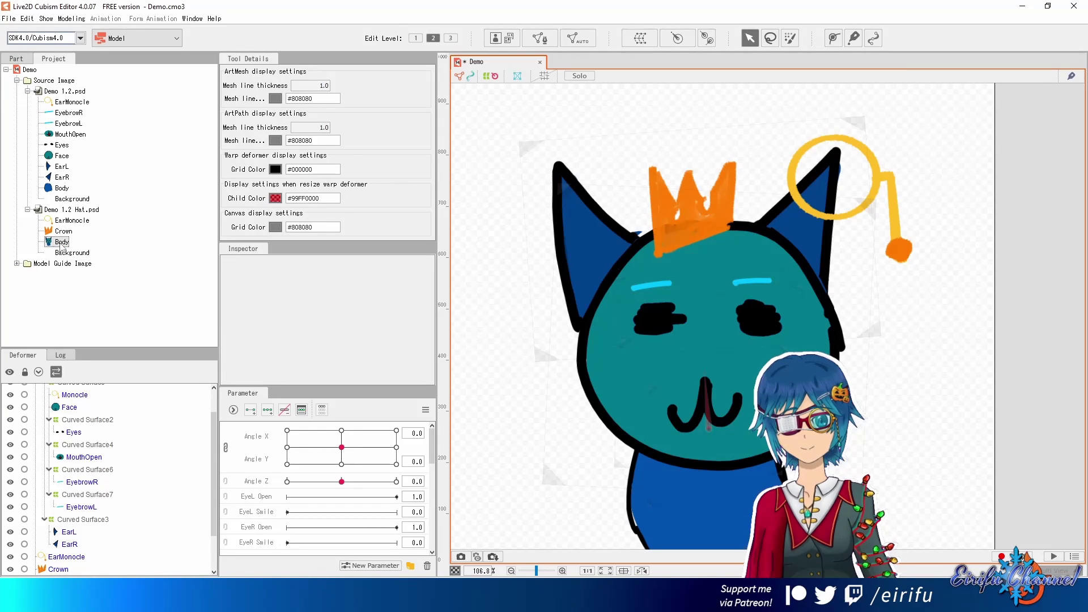
{"action": "left_click", "coordinate": [63, 199]}
{"action": "left_click", "coordinate": [61, 244]}
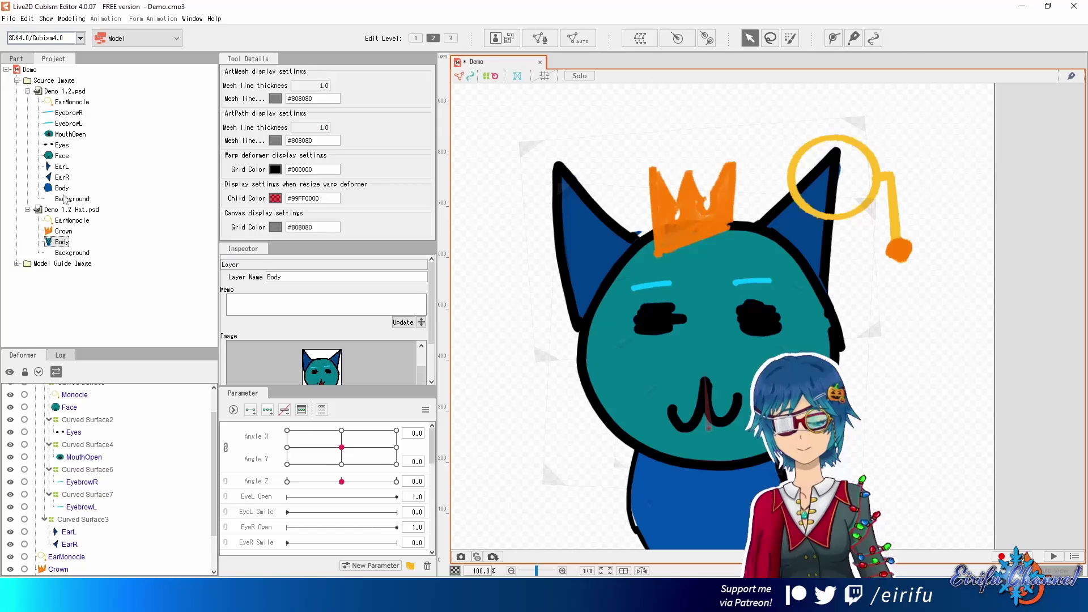
{"action": "left_click", "coordinate": [75, 210]}
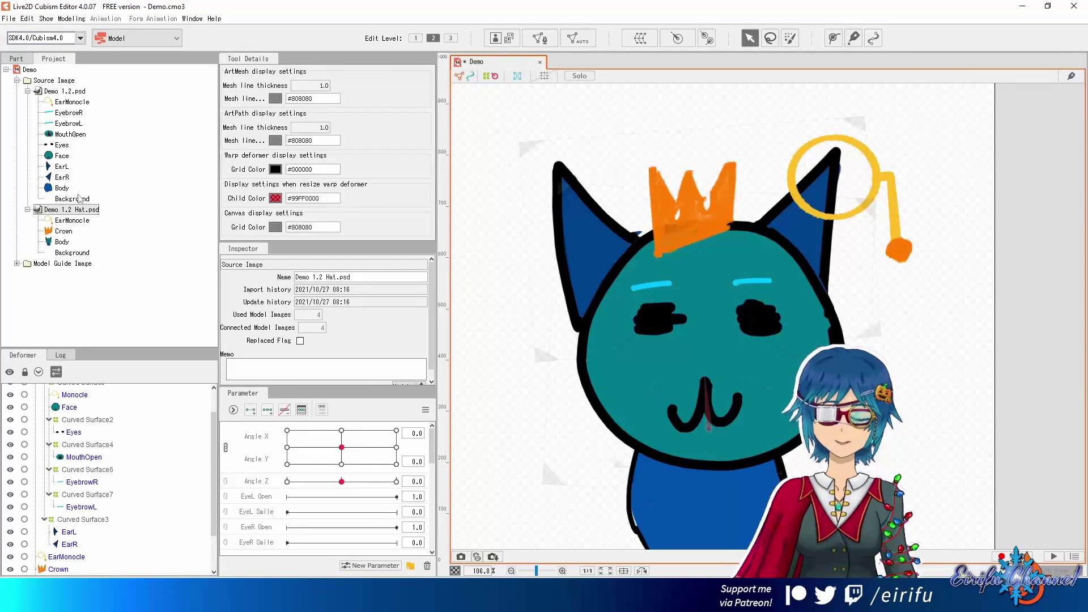
{"action": "left_click", "coordinate": [63, 93]}
{"action": "left_click", "coordinate": [75, 211]}
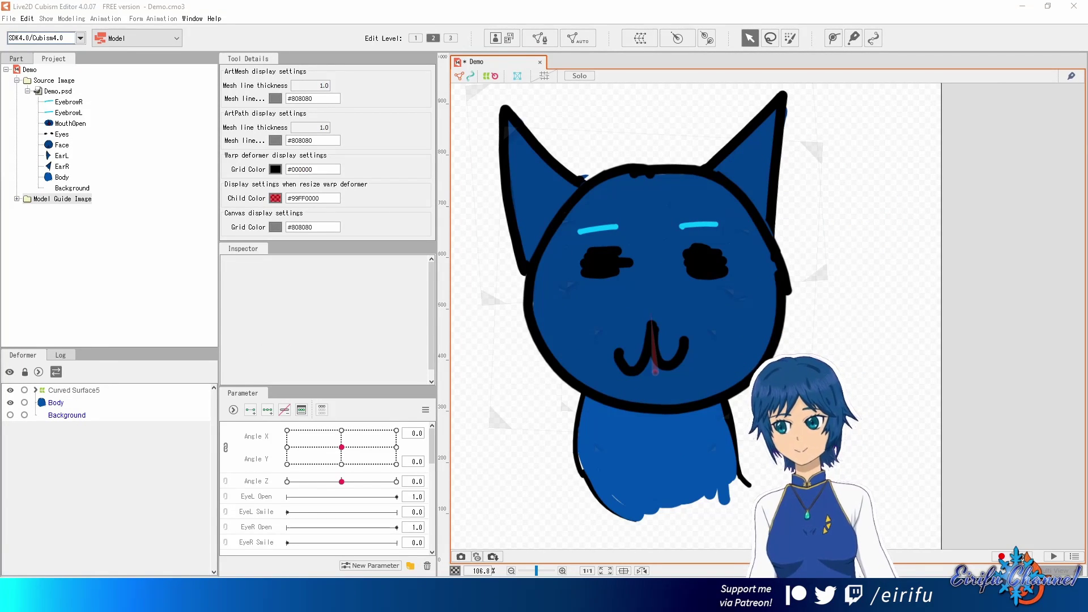
Import Demo 1.2 Hat.psd into the Demo model, adding all its layers as new ArtMeshes
{"action": "left_click_drag", "start_coordinate": [626, 247], "coordinate": [645, 251]}
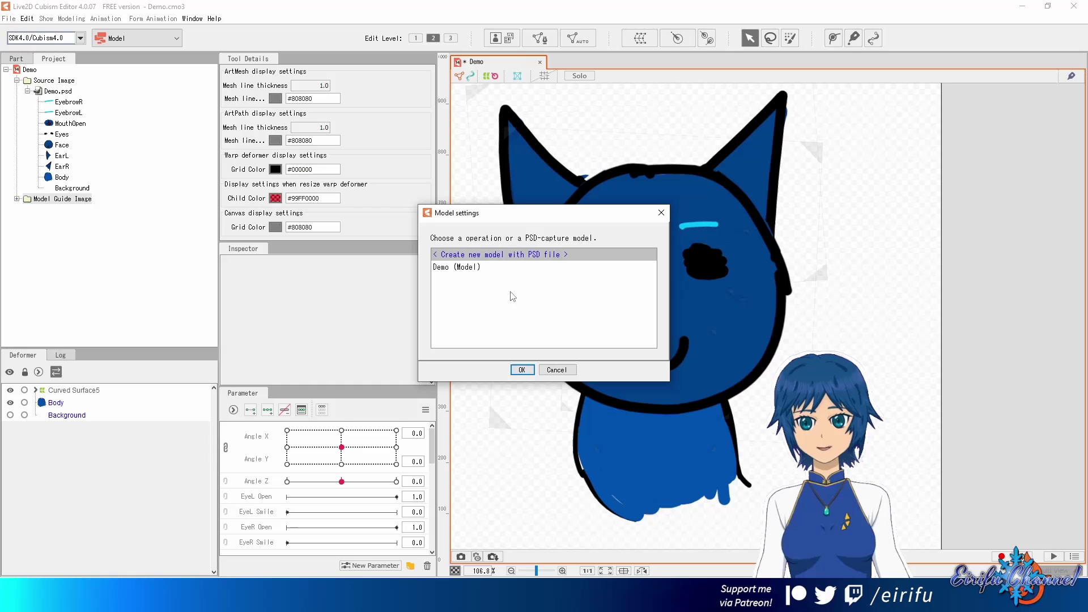
{"action": "double_click", "coordinate": [481, 277]}
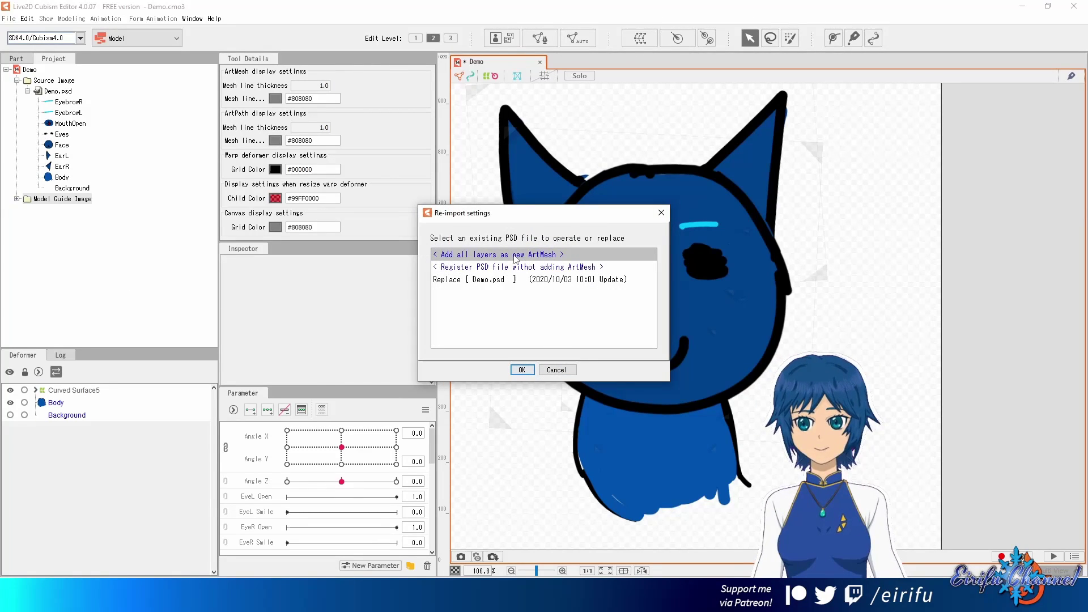
{"action": "double_click", "coordinate": [519, 258]}
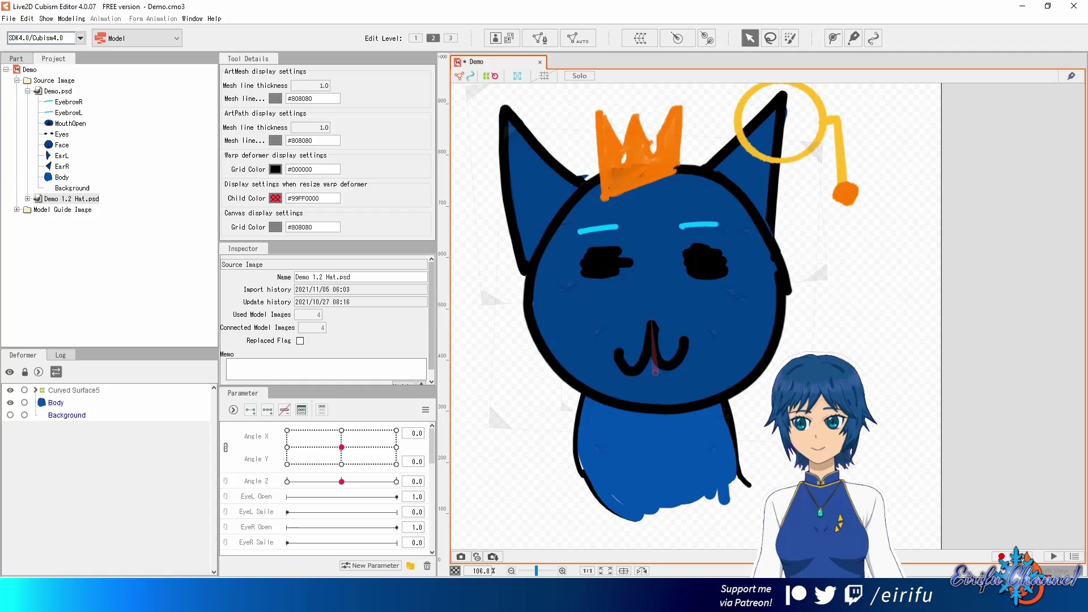
Expand Demo 1.2 Hat.psd and inspect its Eyes, Crown and EarMonocle layers on the cat
{"action": "left_click", "coordinate": [26, 199]}
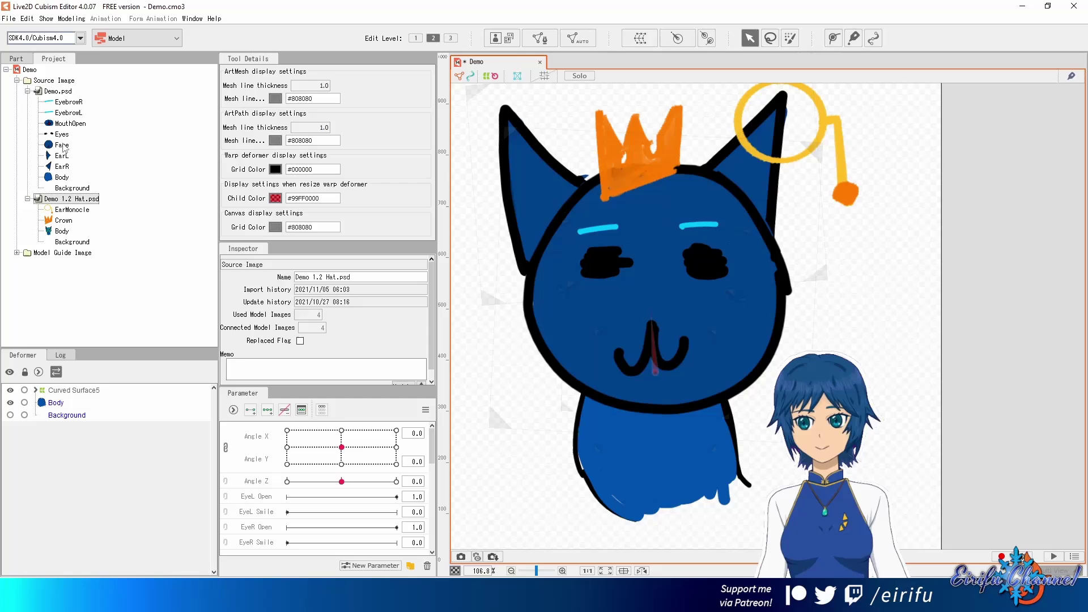
{"action": "left_click", "coordinate": [62, 136]}
{"action": "left_click", "coordinate": [63, 221]}
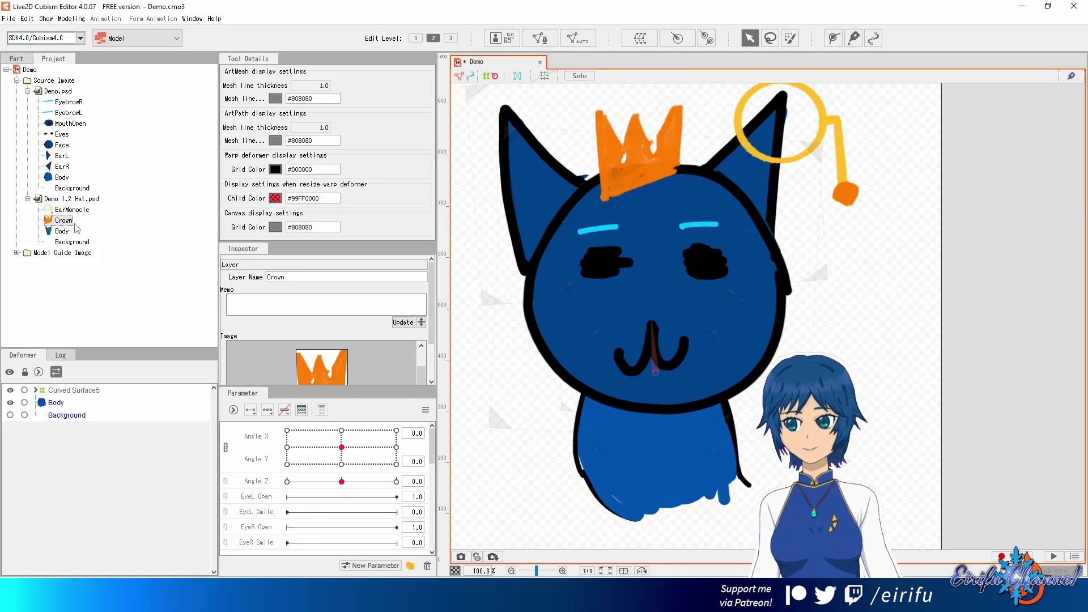
{"action": "left_click", "coordinate": [81, 211]}
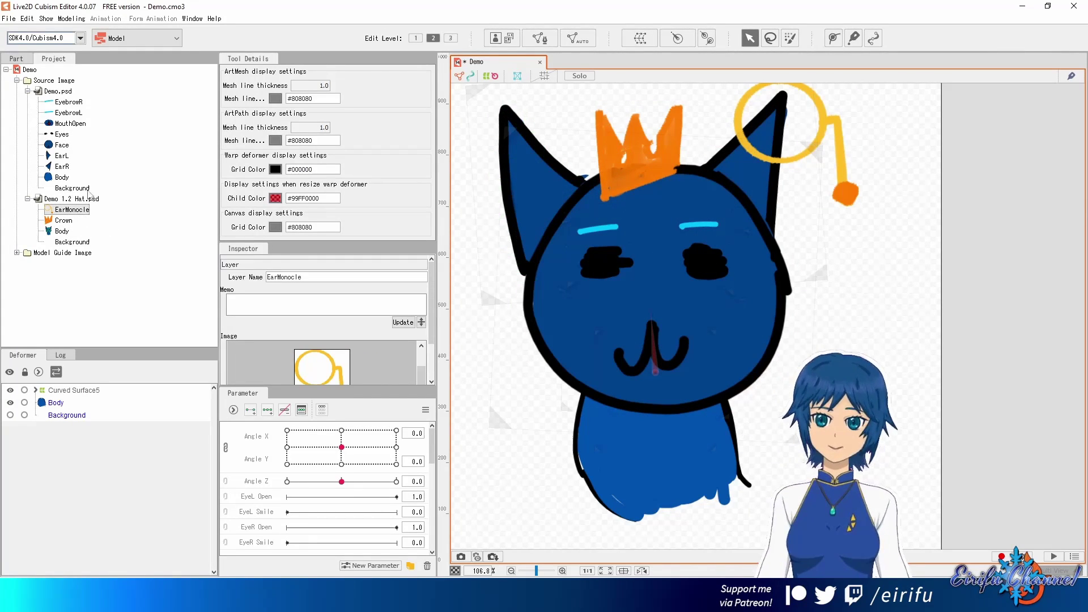
{"action": "mouse_move", "coordinate": [736, 256]}
{"action": "left_mouse_down"}
{"action": "mouse_move", "coordinate": [741, 281]}
{"action": "mouse_move", "coordinate": [733, 273]}
{"action": "left_mouse_up"}
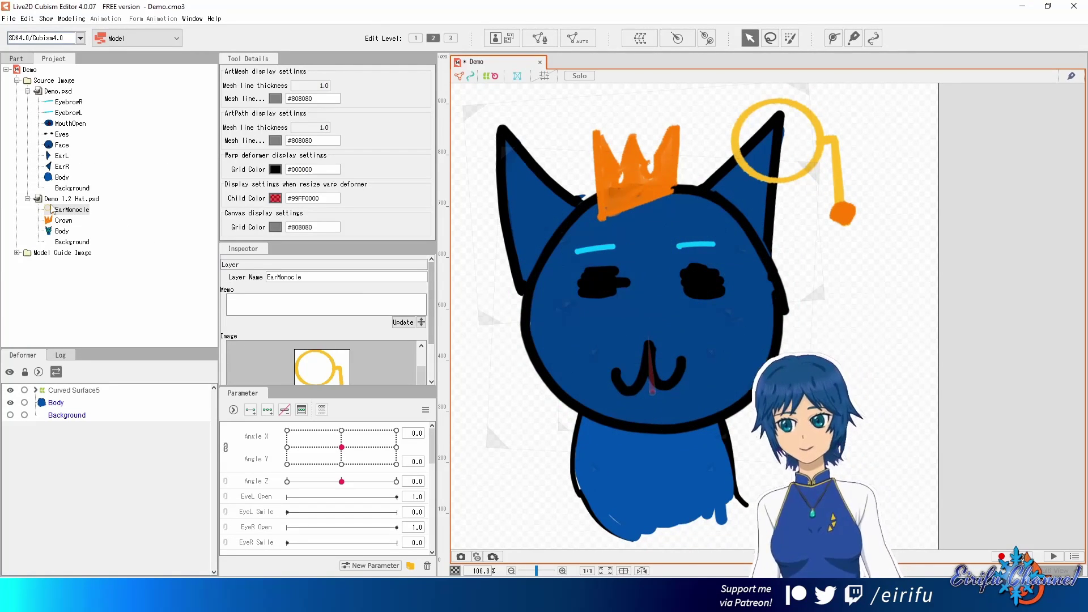
Move the EarMonocle and Crown layers from Demo 1.2 Hat.psd into the Demo.psd source
{"action": "left_click", "coordinate": [56, 92]}
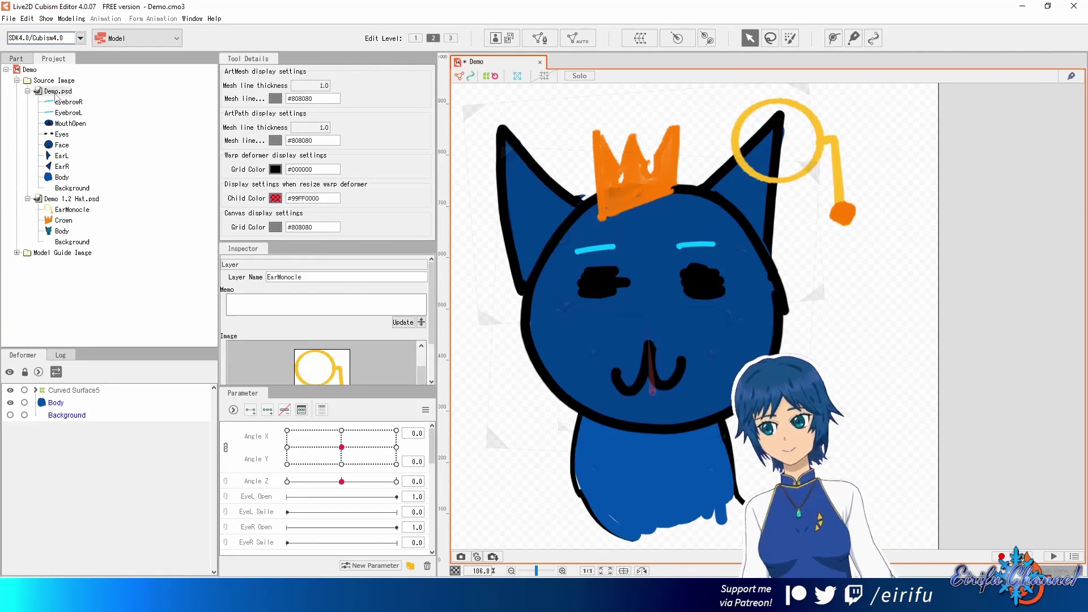
{"action": "left_click", "coordinate": [71, 209]}
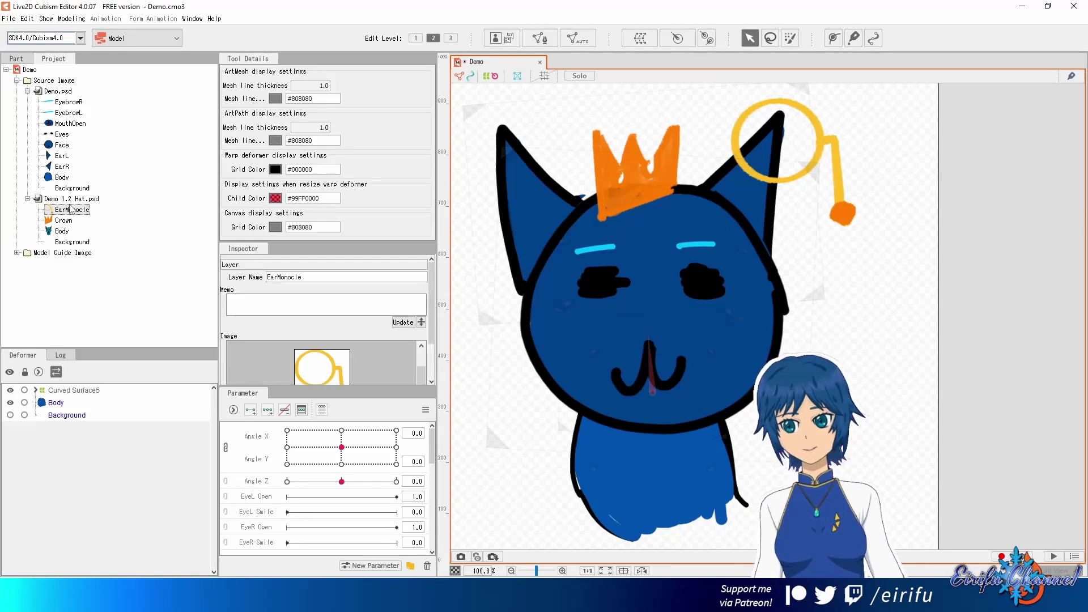
{"action": "left_click", "coordinate": [70, 199]}
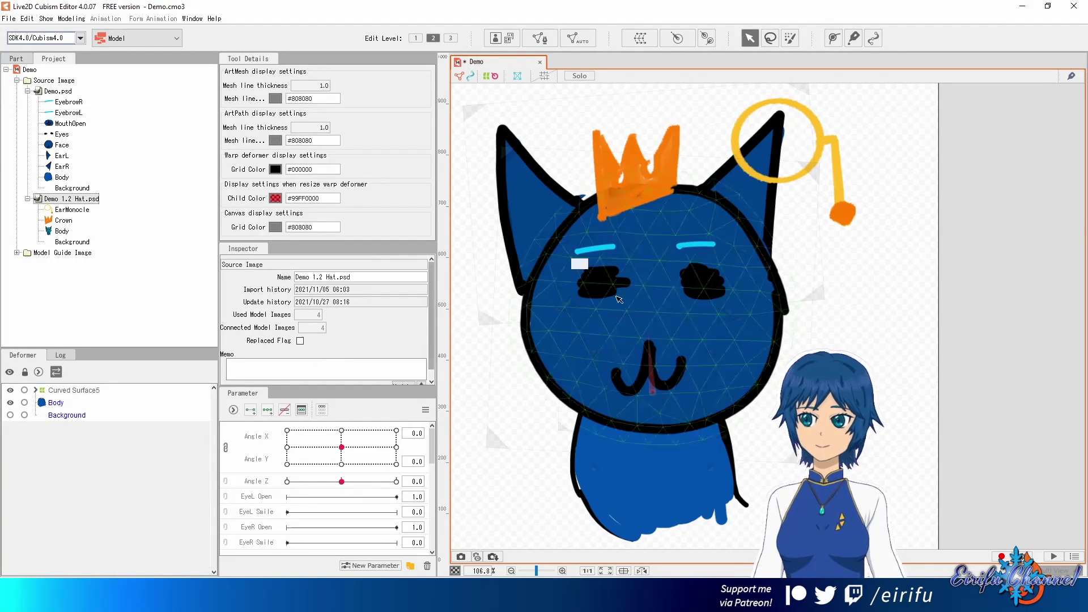
{"action": "left_click", "coordinate": [72, 209]}
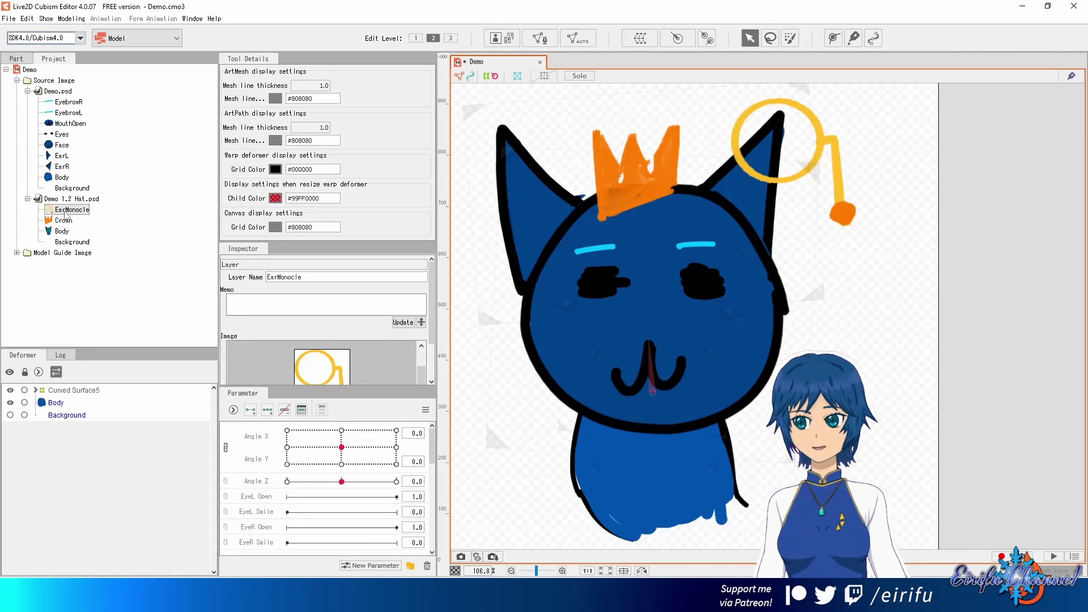
{"action": "left_click_drag", "start_coordinate": [83, 212], "coordinate": [64, 105]}
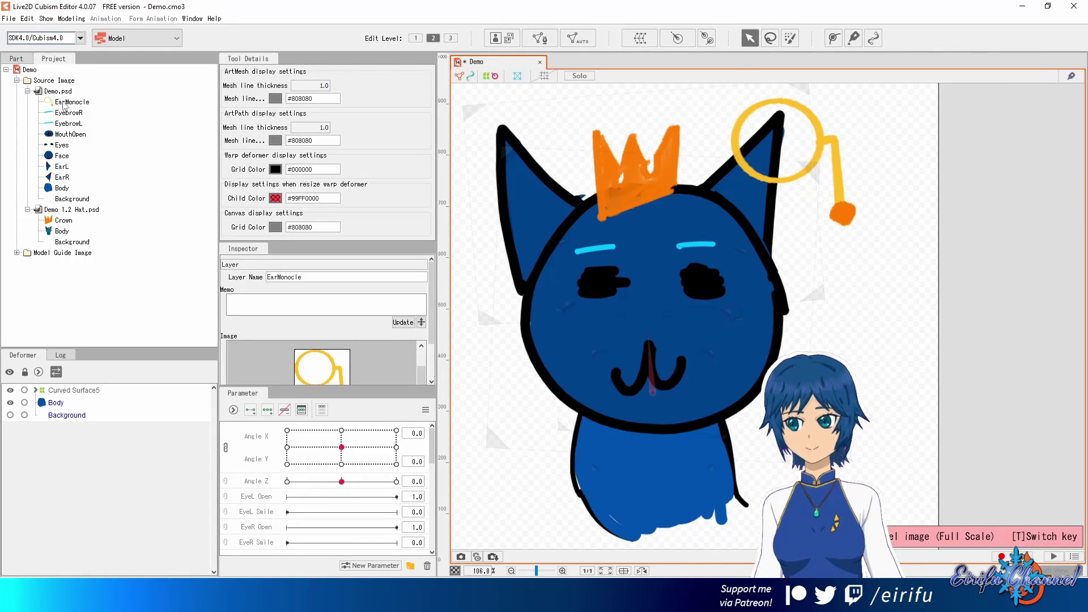
{"action": "left_click_drag", "start_coordinate": [62, 221], "coordinate": [65, 104]}
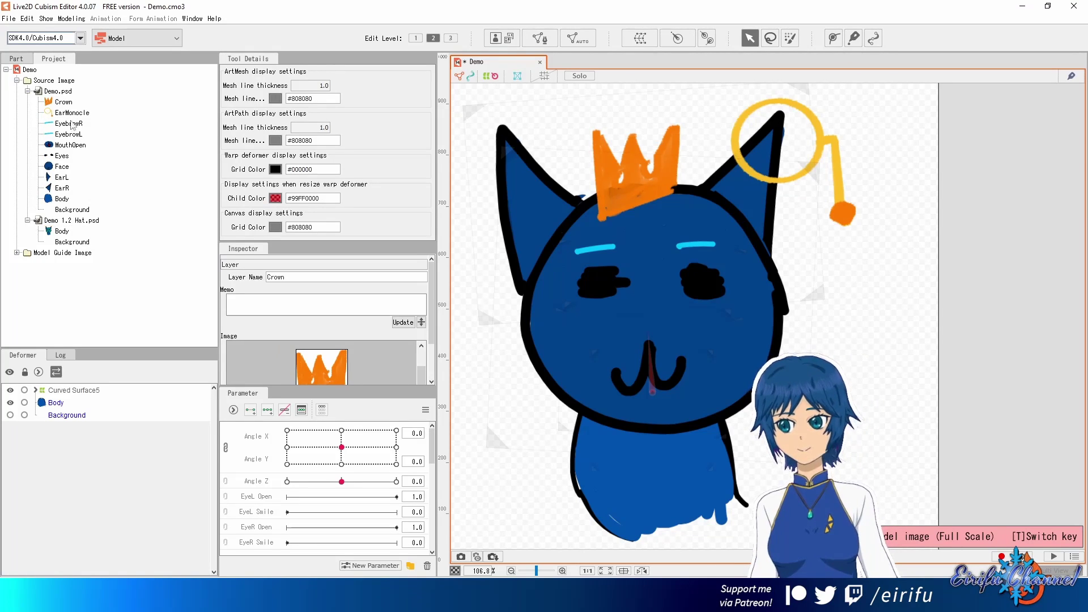
Check the Body layer and other layers left in Demo 1.2 Hat.psd
{"action": "left_click", "coordinate": [70, 221]}
{"action": "left_click", "coordinate": [62, 232]}
{"action": "left_click", "coordinate": [64, 241]}
{"action": "left_click", "coordinate": [63, 233]}
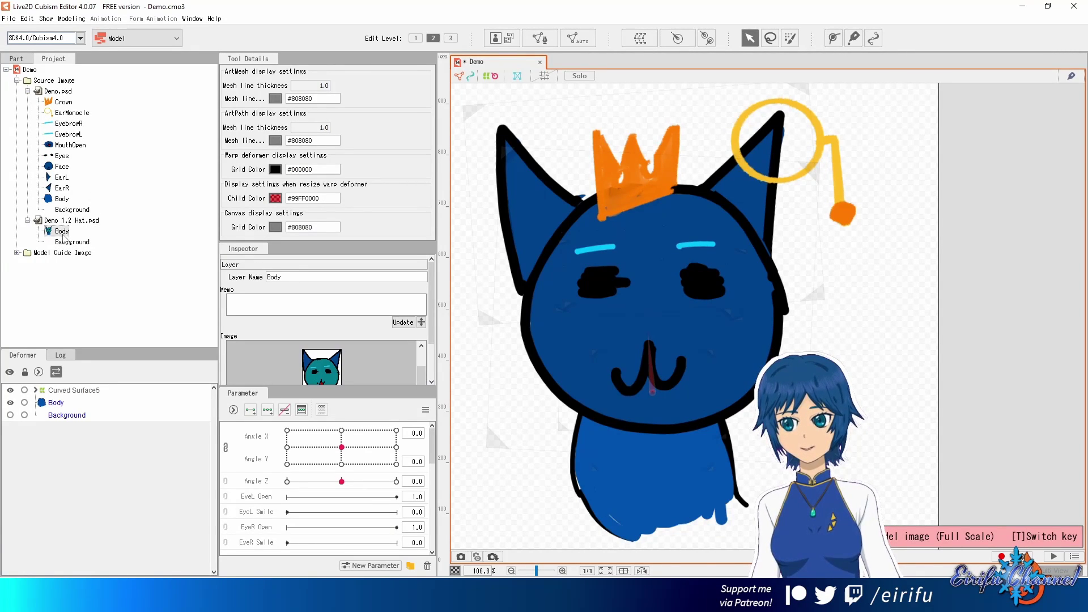
{"action": "left_click", "coordinate": [71, 221]}
{"action": "left_click", "coordinate": [62, 231]}
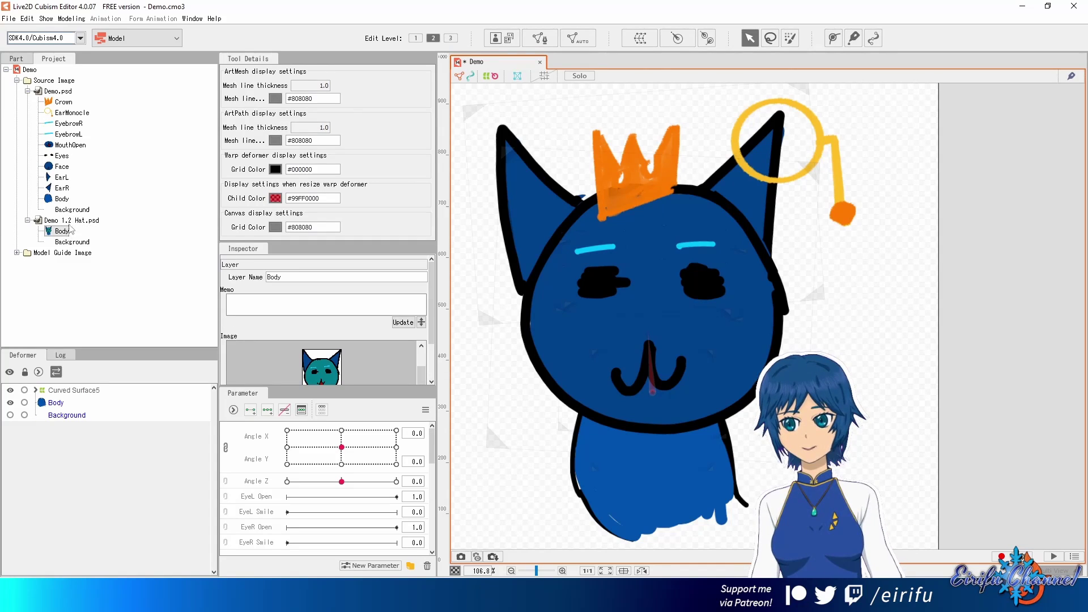
Delete the Demo 1.2 Hat.psd source image, confirming both prompts with Yes
{"action": "right_click", "coordinate": [68, 220]}
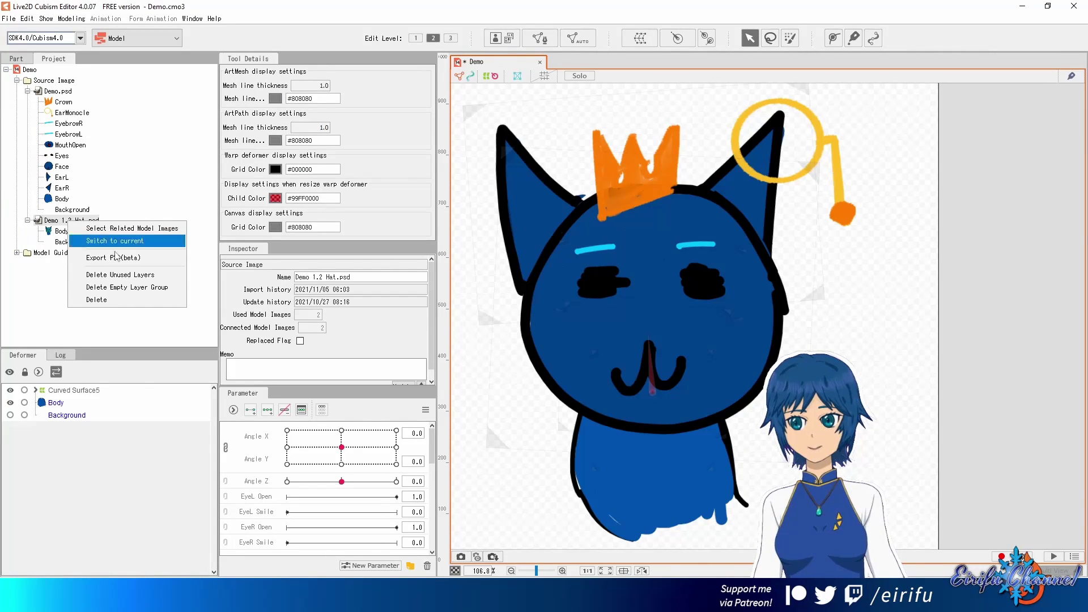
{"action": "left_click", "coordinate": [112, 304]}
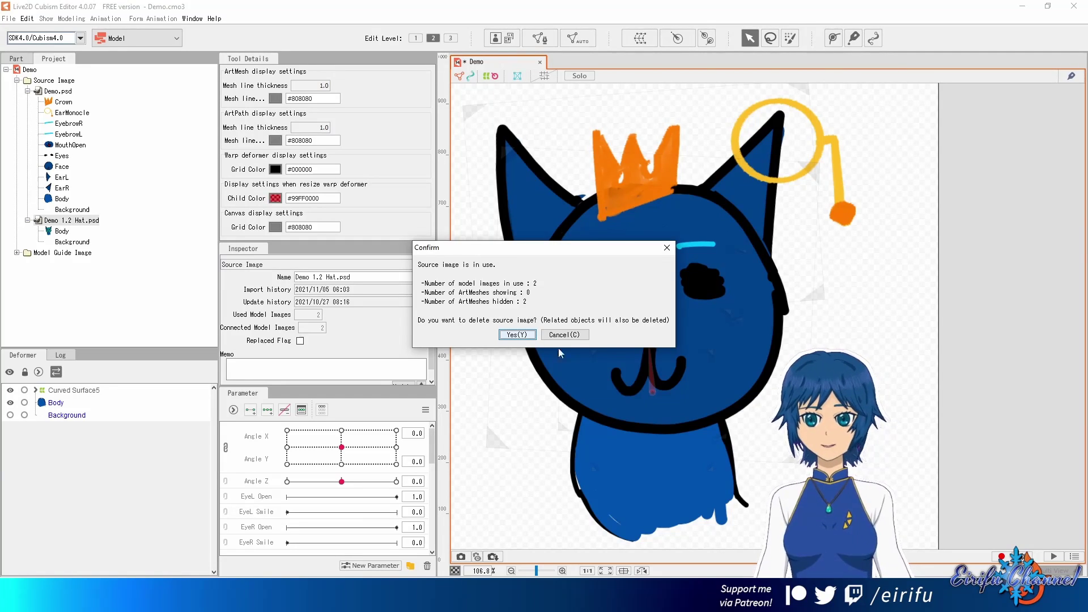
{"action": "left_click", "coordinate": [517, 335]}
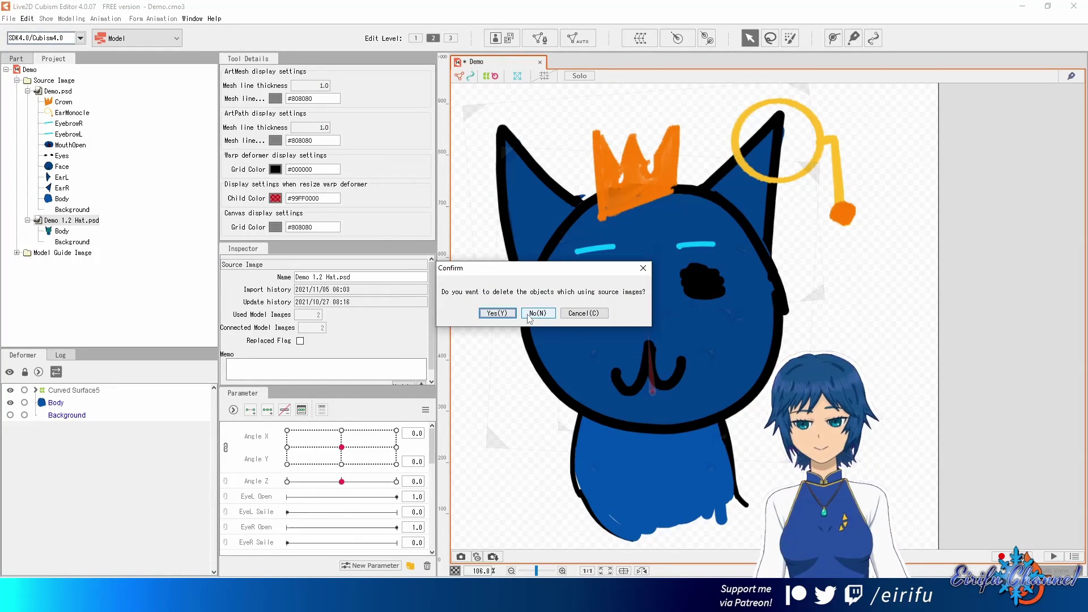
{"action": "left_click", "coordinate": [513, 313]}
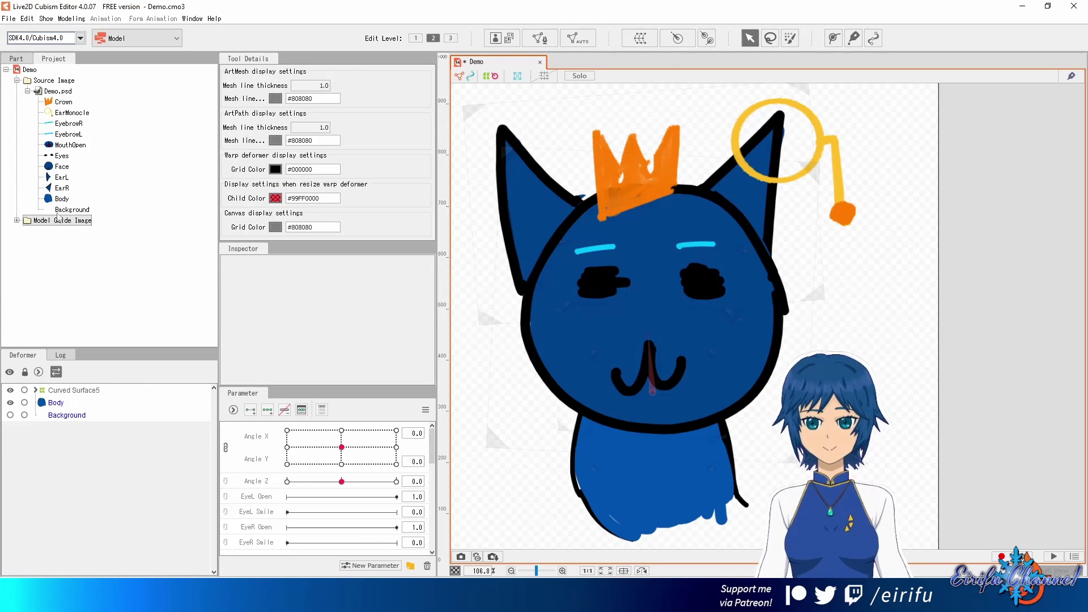
Select the crown and monocle pieces on the model, then the Demo.psd source
{"action": "left_click_drag", "start_coordinate": [69, 103], "coordinate": [856, 139]}
{"action": "left_click", "coordinate": [832, 146]}
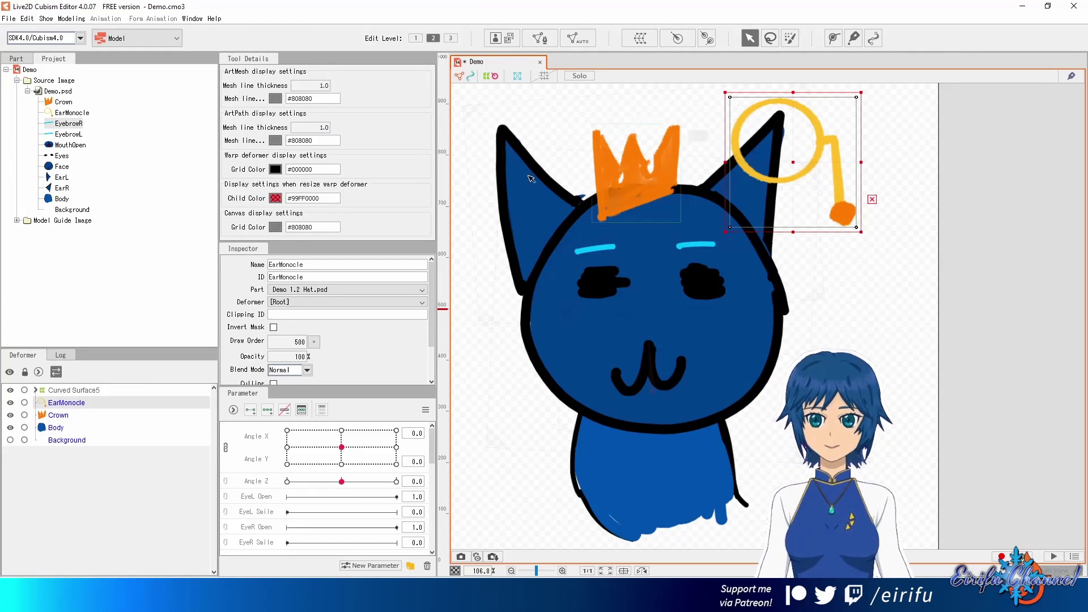
{"action": "left_click", "coordinate": [65, 94]}
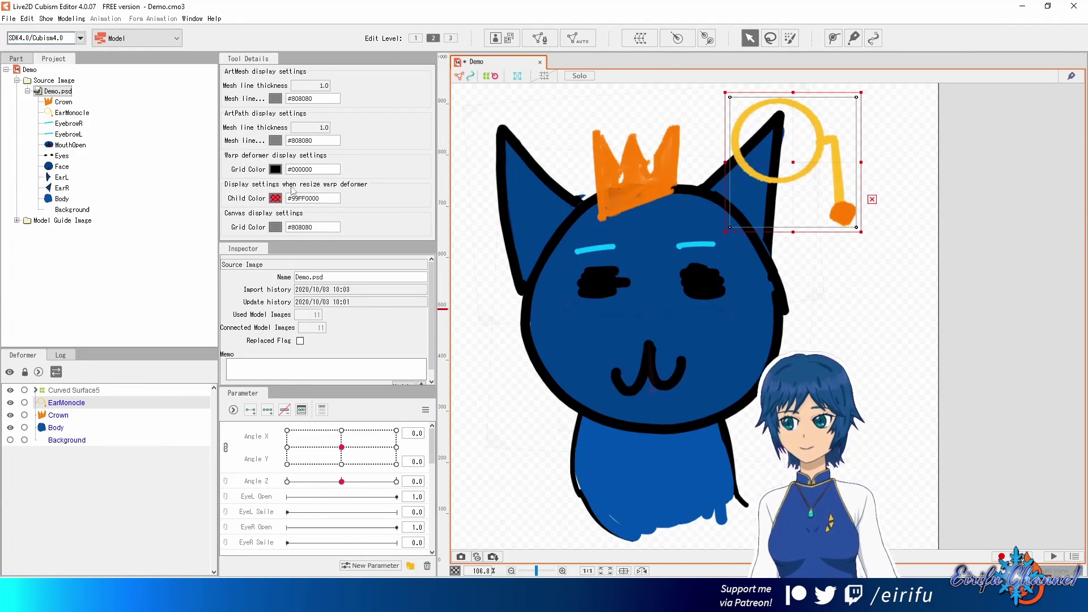
In Krita, view Demo 1.1.kra, then show Demo.kra's full cat drawing with Crown and EarMonocle layers
{"action": "key", "text": "alt+Tab"}
{"action": "key", "text": "ctrl+Tab"}
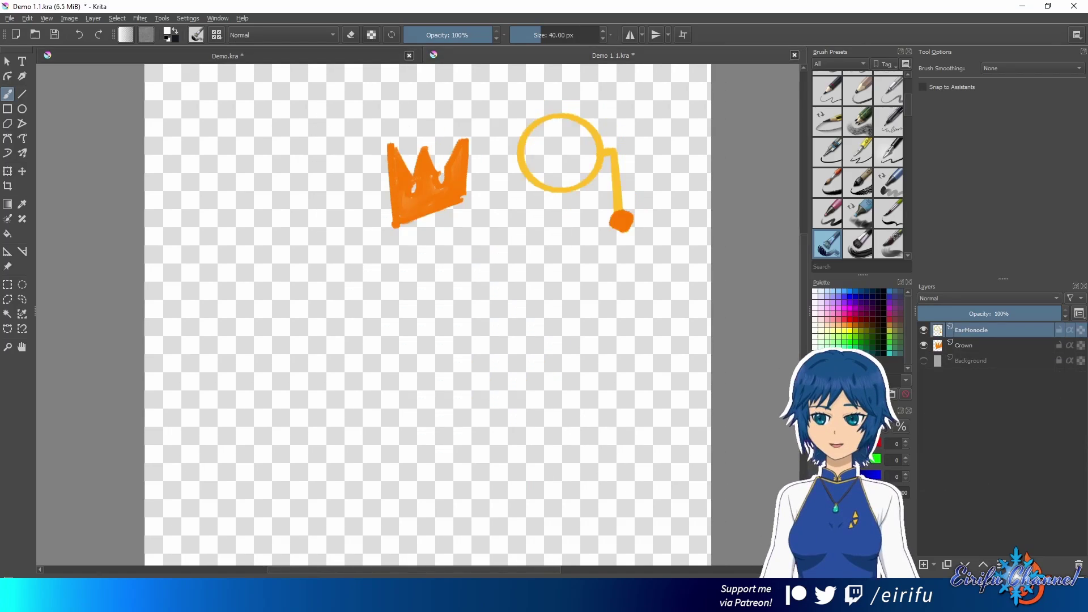
{"action": "key", "text": "alt+Tab"}
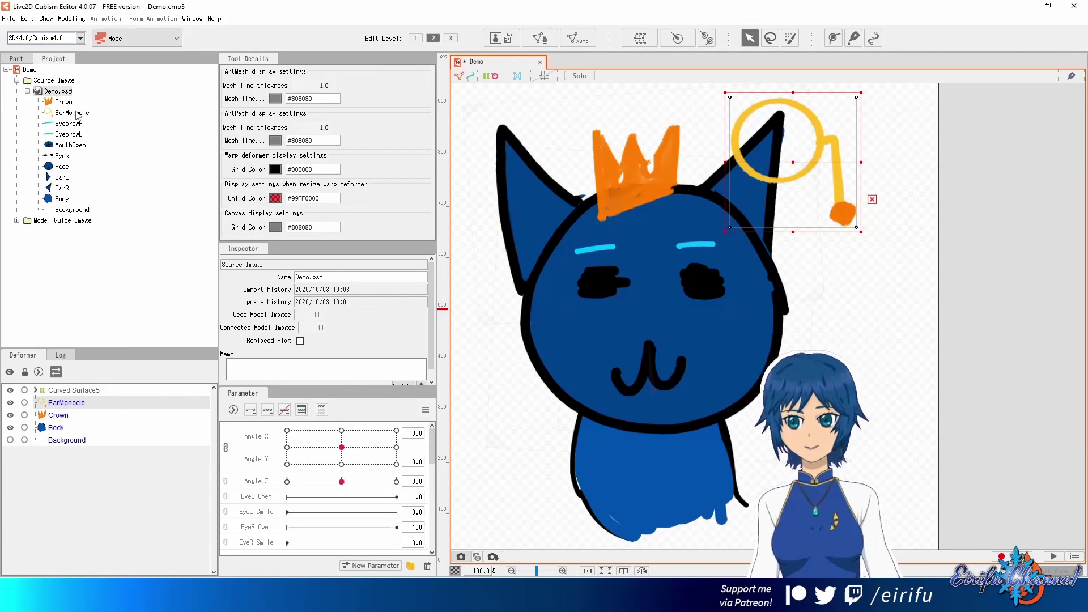
{"action": "key", "text": "alt+Tab"}
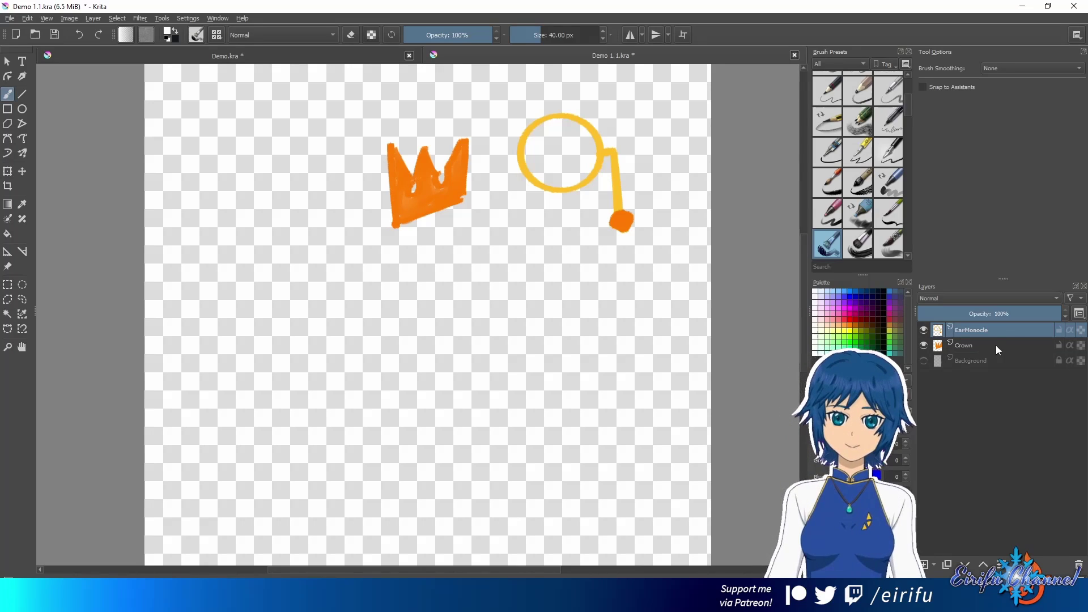
{"action": "left_click", "coordinate": [296, 59]}
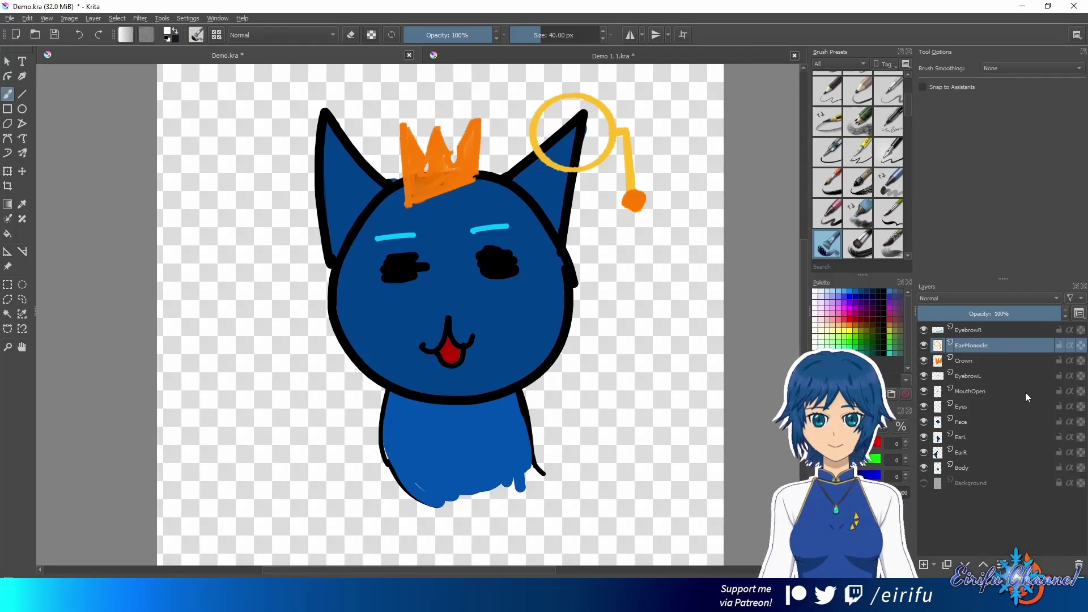
{"action": "mouse_move", "coordinate": [1013, 453]}
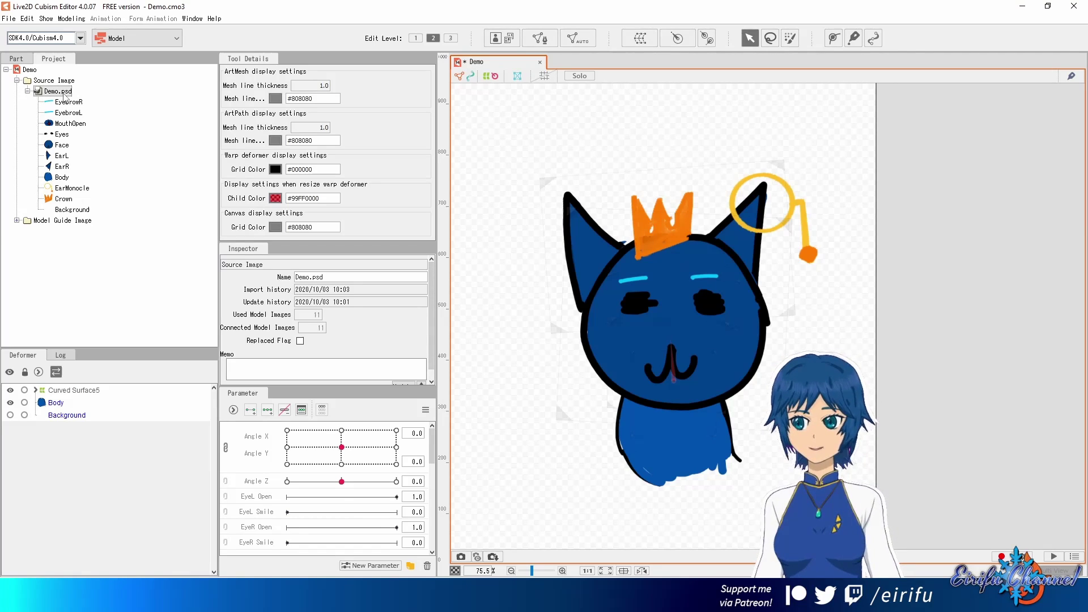
Export Demo.psd with Export PSD(beta) as 'Demo export.psd' in the rig psd folder
{"action": "right_click", "coordinate": [64, 95]}
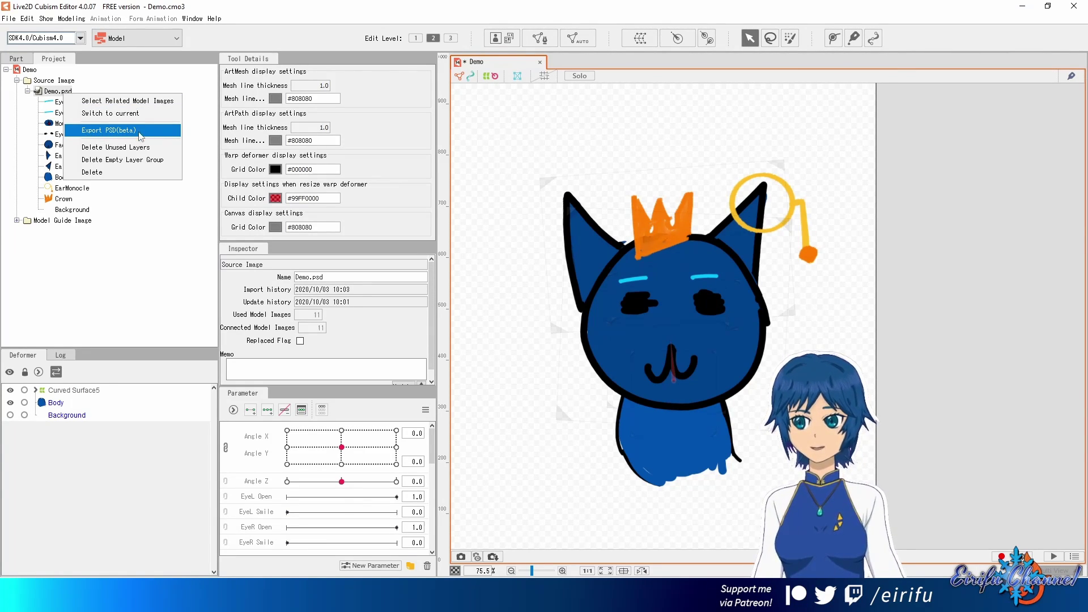
{"action": "left_click", "coordinate": [156, 137]}
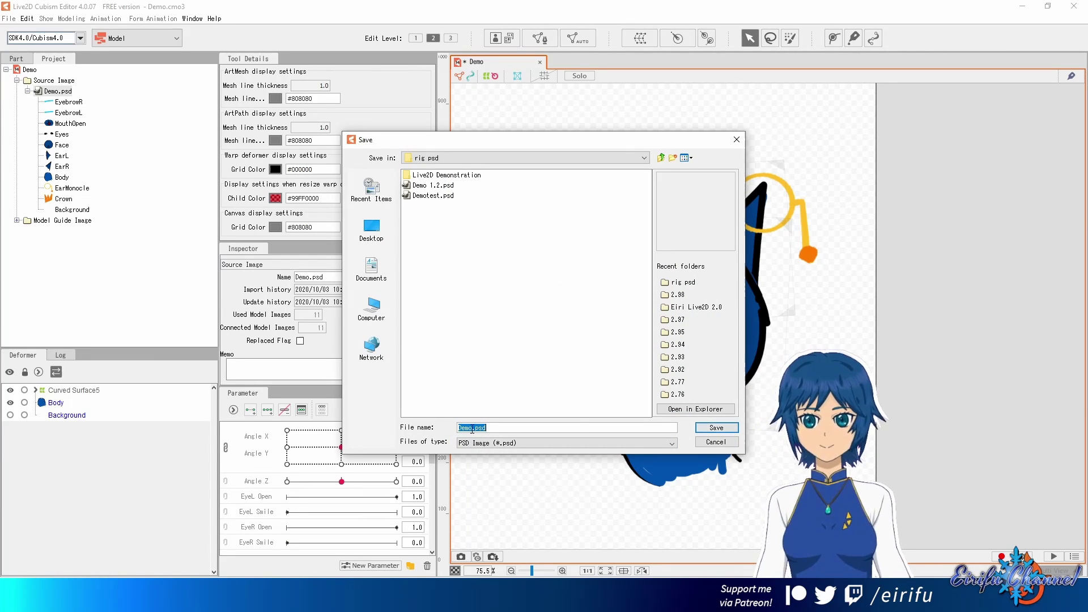
{"action": "left_click", "coordinate": [1004, 370]}
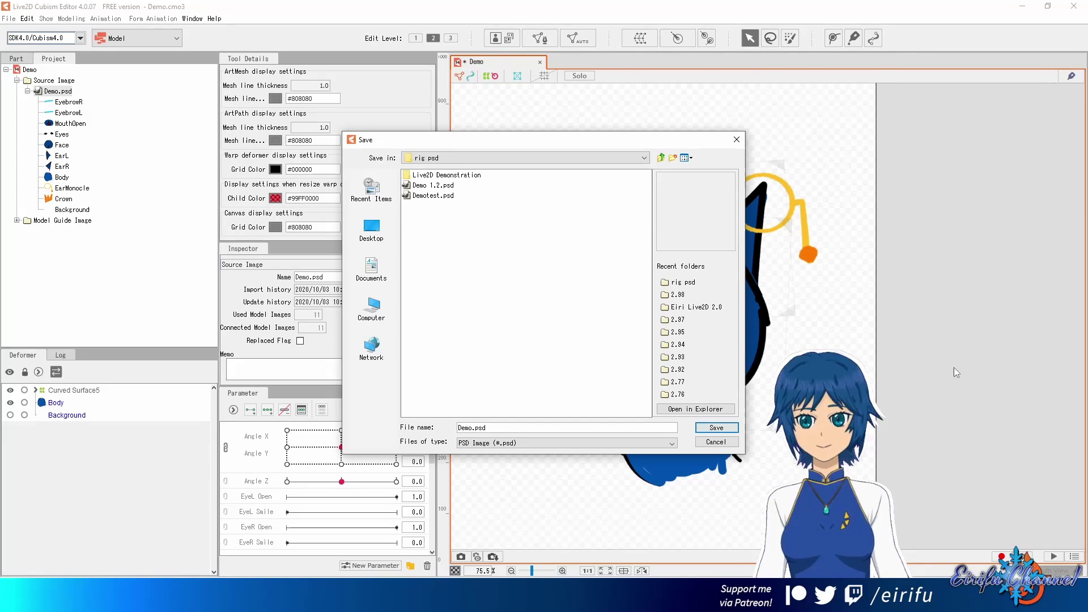
{"action": "type", "text": "expo"}
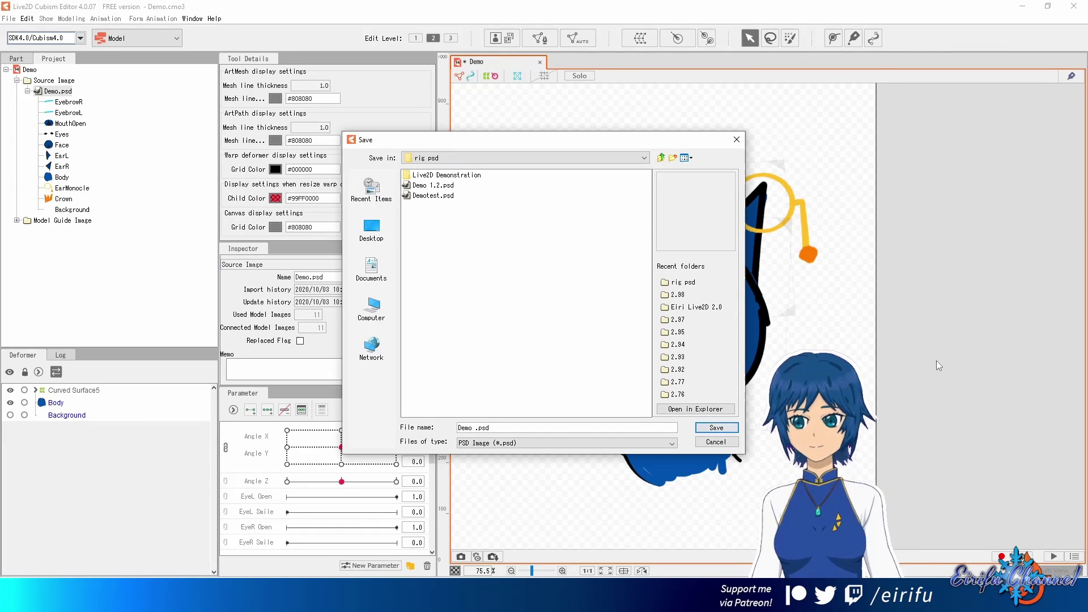
{"action": "type", "text": "rt"}
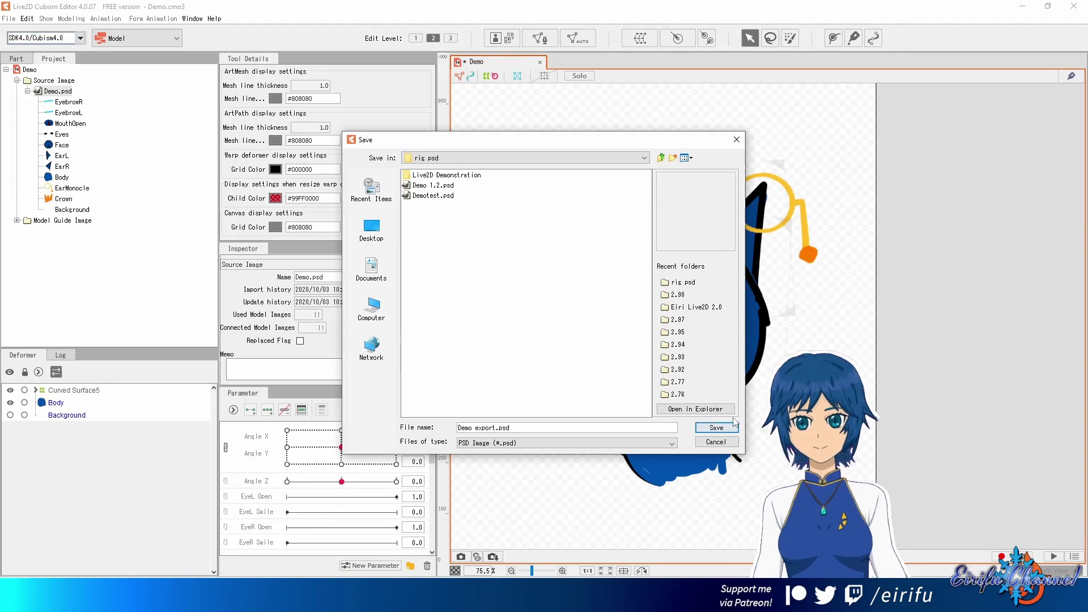
{"action": "left_click", "coordinate": [717, 428]}
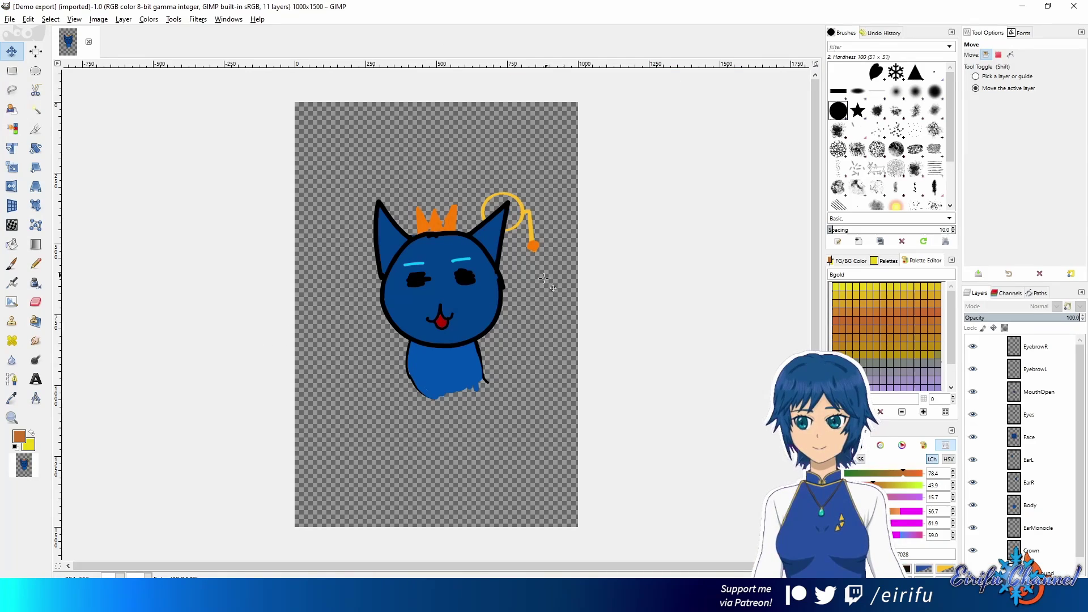
Scroll around Demo export.psd in GIMP to confirm its 11 layers include Crown and EarMonocle
{"action": "scroll", "coordinate": [502, 356], "scroll_direction": "up", "scroll_amount": 2}
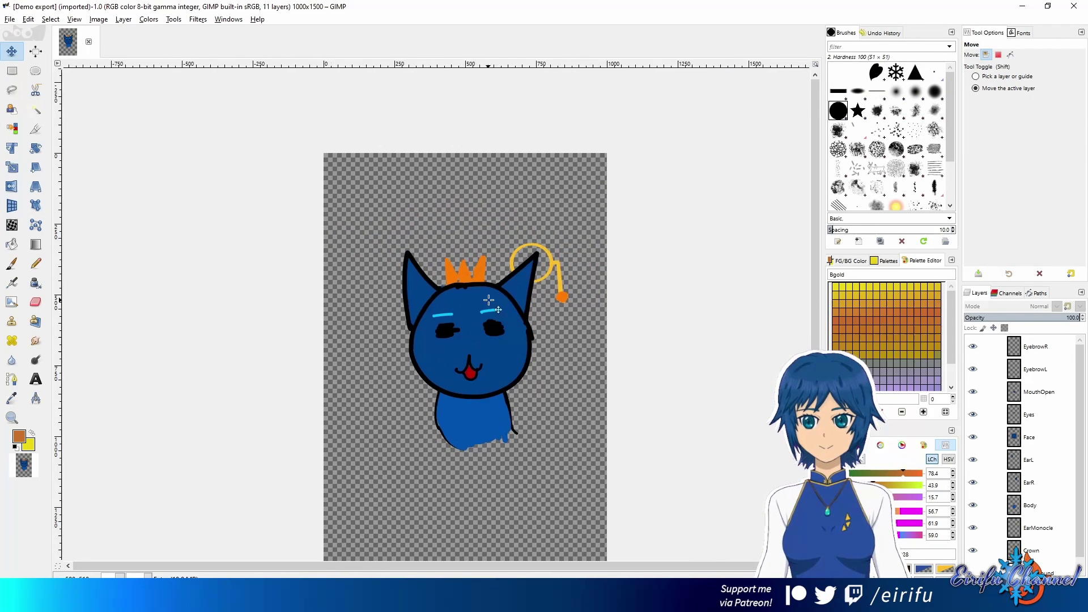
{"action": "scroll", "coordinate": [503, 356], "scroll_direction": "down", "scroll_amount": 1}
{"action": "scroll", "coordinate": [502, 356], "scroll_direction": "right", "scroll_amount": 1}
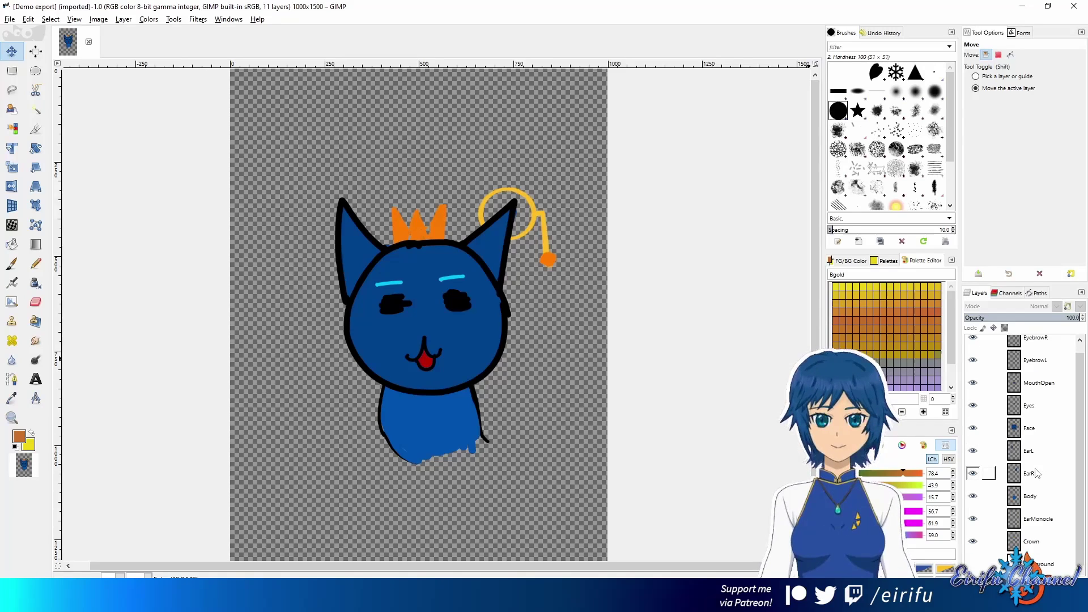
{"action": "scroll", "coordinate": [1006, 508], "scroll_direction": "down", "scroll_amount": 1}
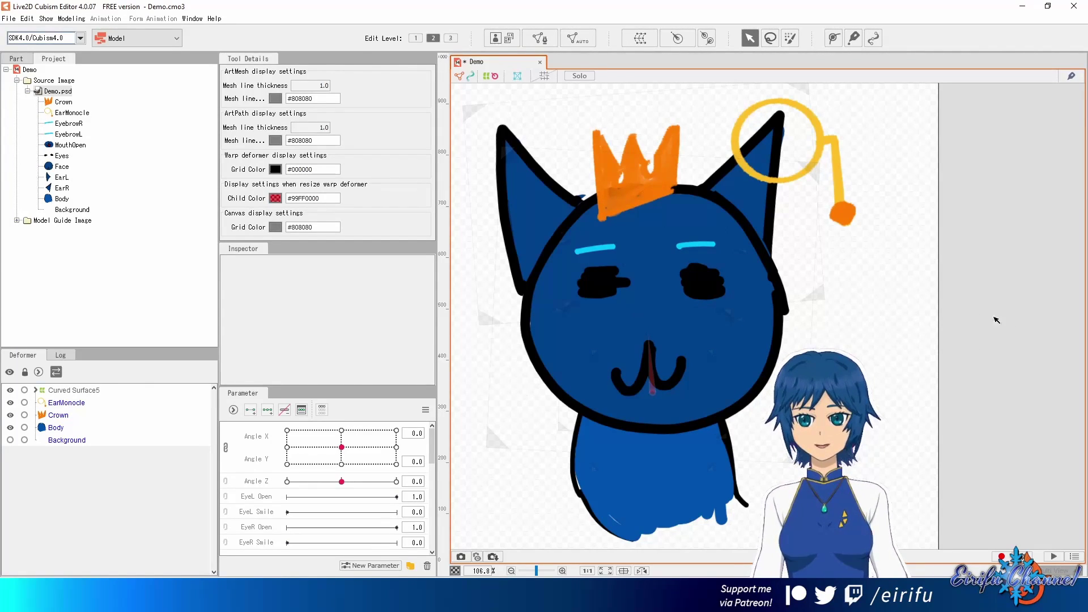
View Demo.psd's EarMonocle layer in the Inspector, then return to Krita's Demo.kra
{"action": "left_click", "coordinate": [74, 113]}
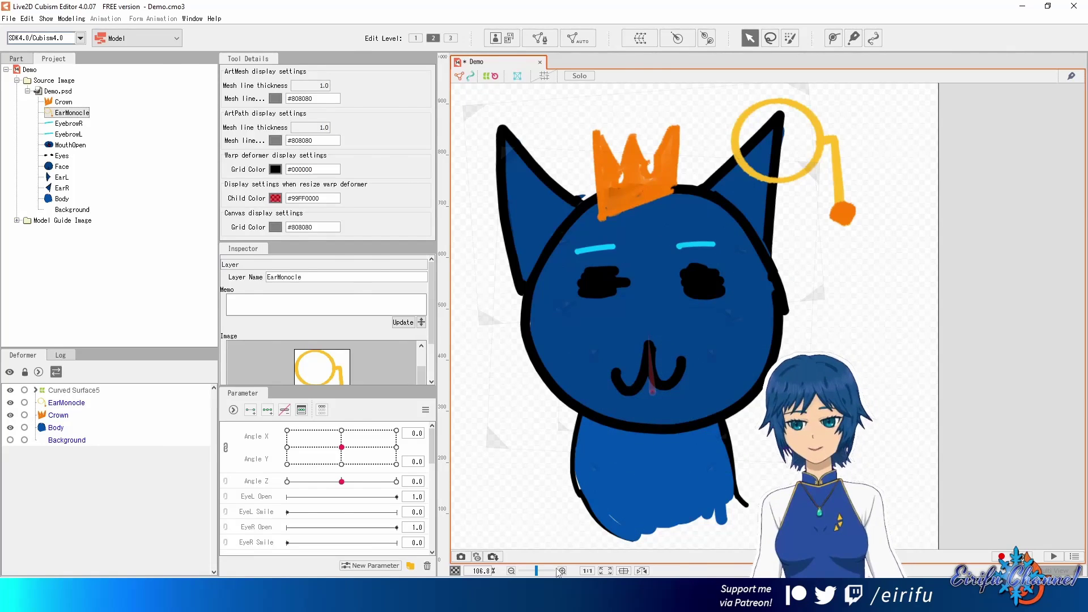
{"action": "key", "text": "alt+Tab"}
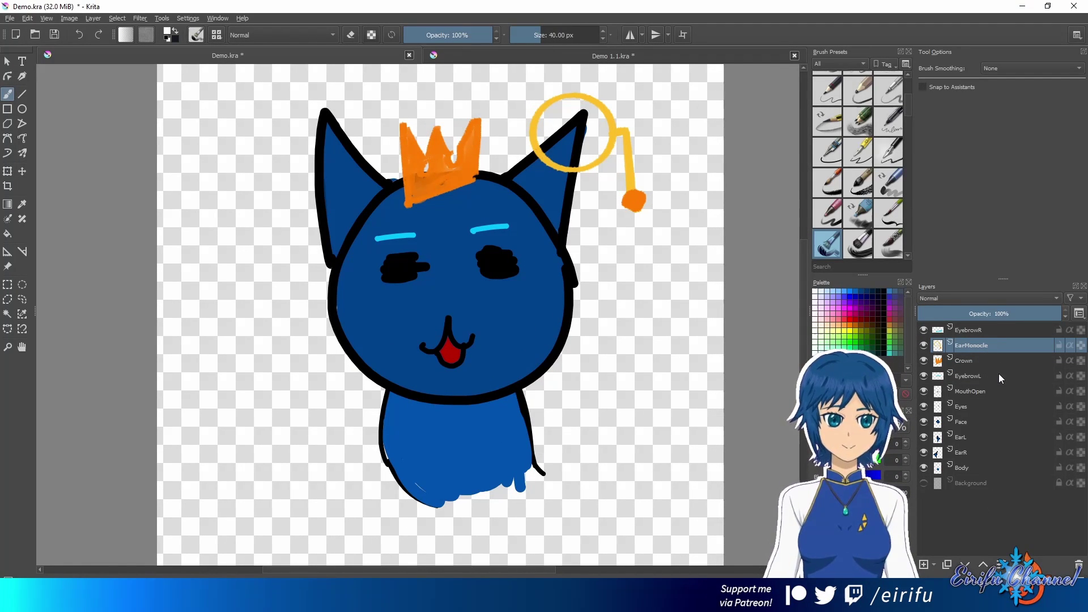
Select Demo.kra's Body layer in Krita, then return to the model in Cubism Editor
{"action": "left_click", "coordinate": [1005, 467]}
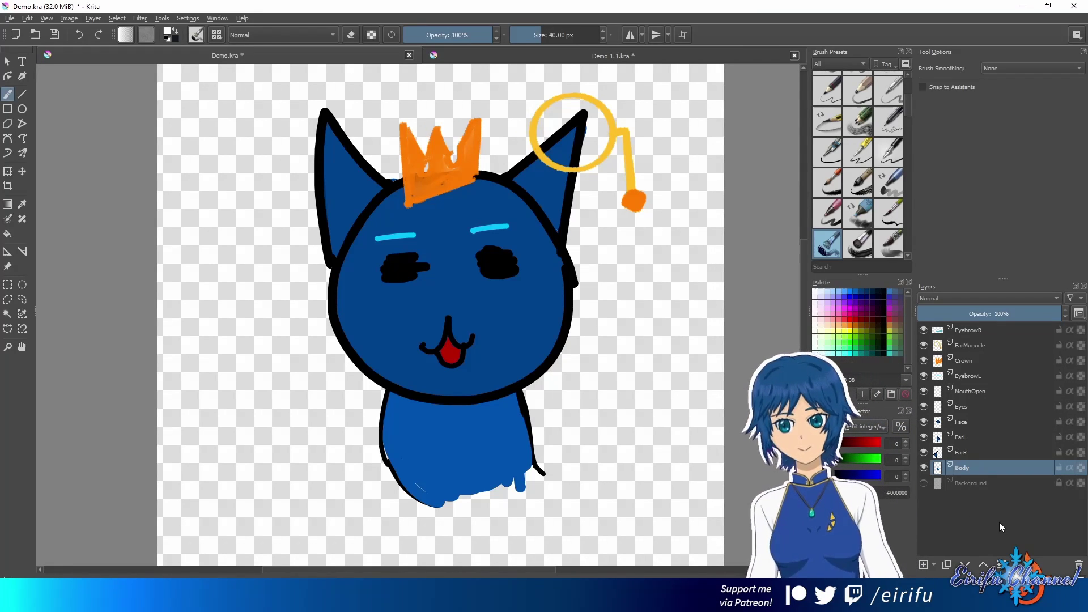
{"action": "key", "text": "alt+Tab"}
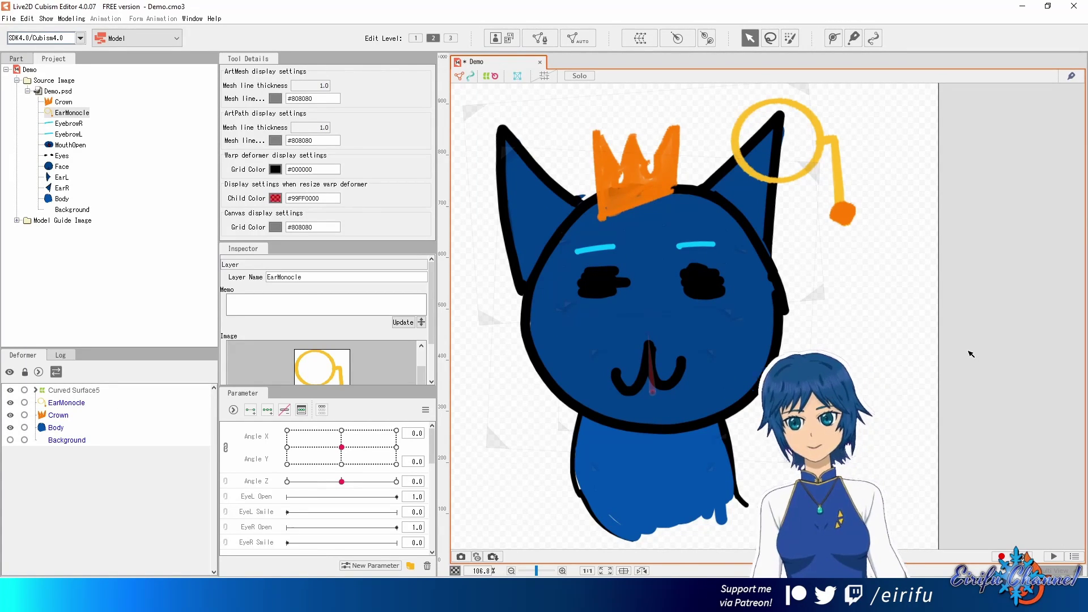